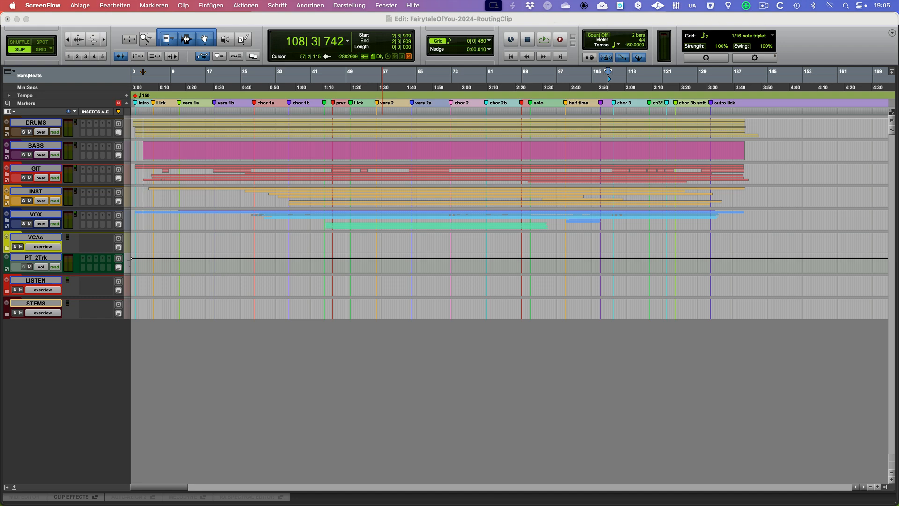
# Go through the session's top-level tracks one by one, from DRUMS to STEMS, to examine the folder structure
pyautogui.click(53, 129)
pyautogui.click(47, 146)
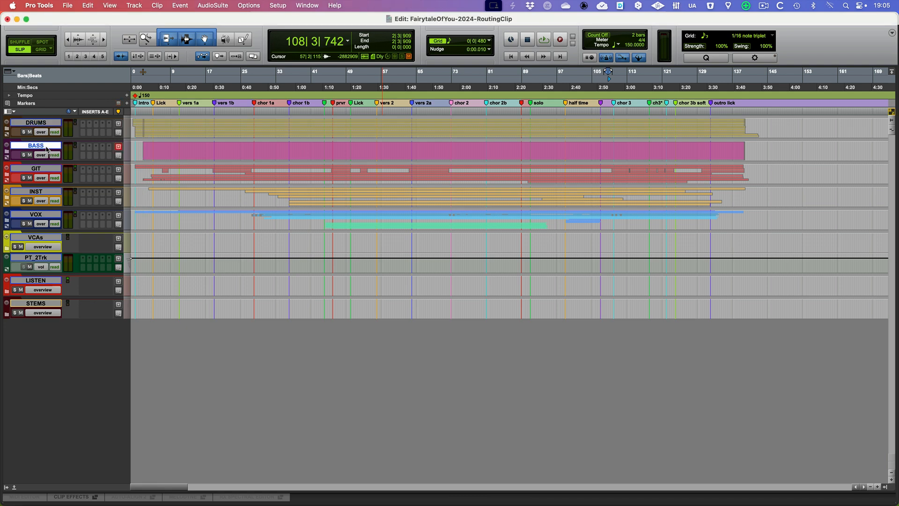
pyautogui.click(42, 170)
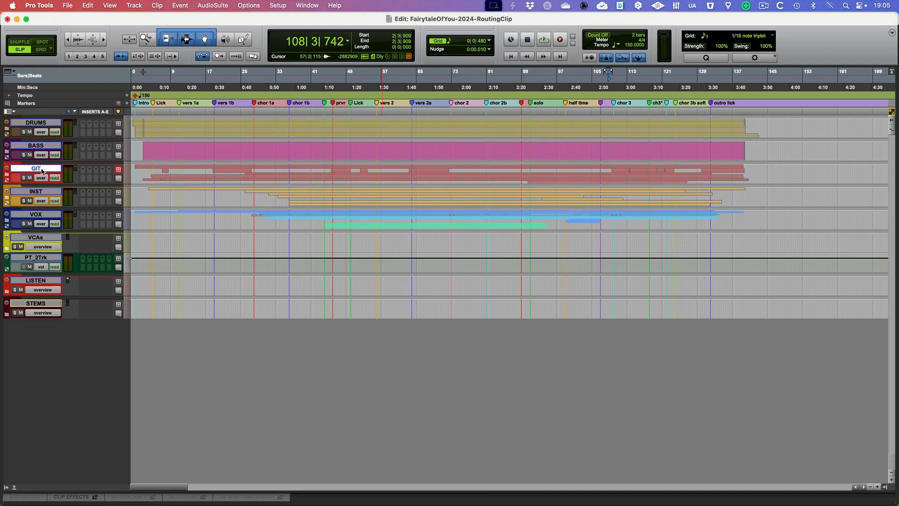
pyautogui.click(45, 193)
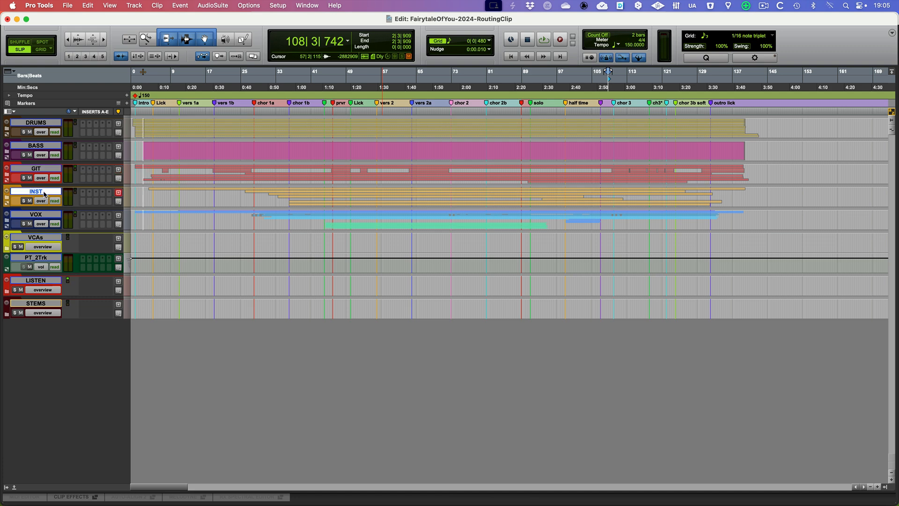
pyautogui.click(51, 216)
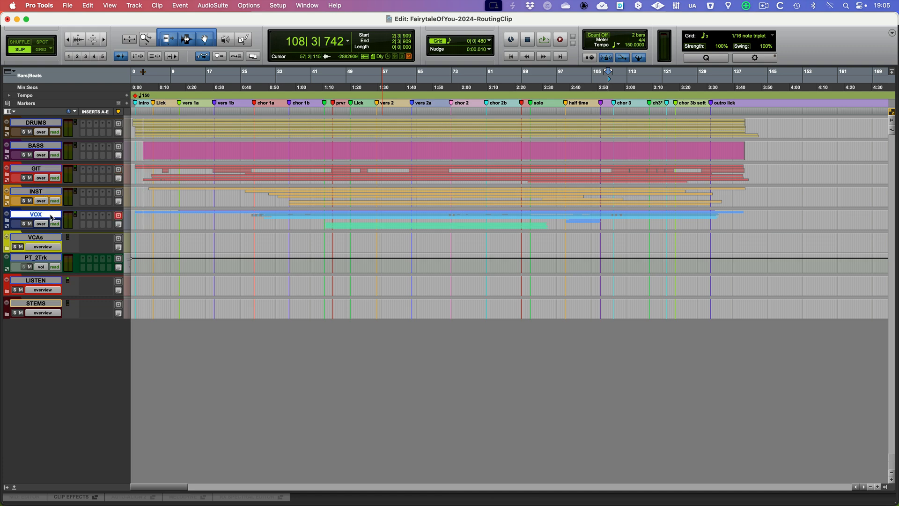
pyautogui.click(45, 240)
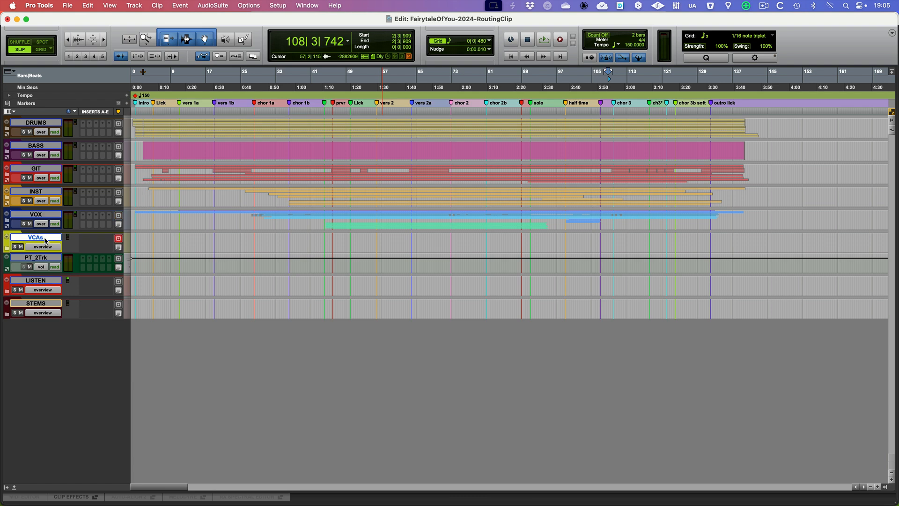
pyautogui.click(46, 260)
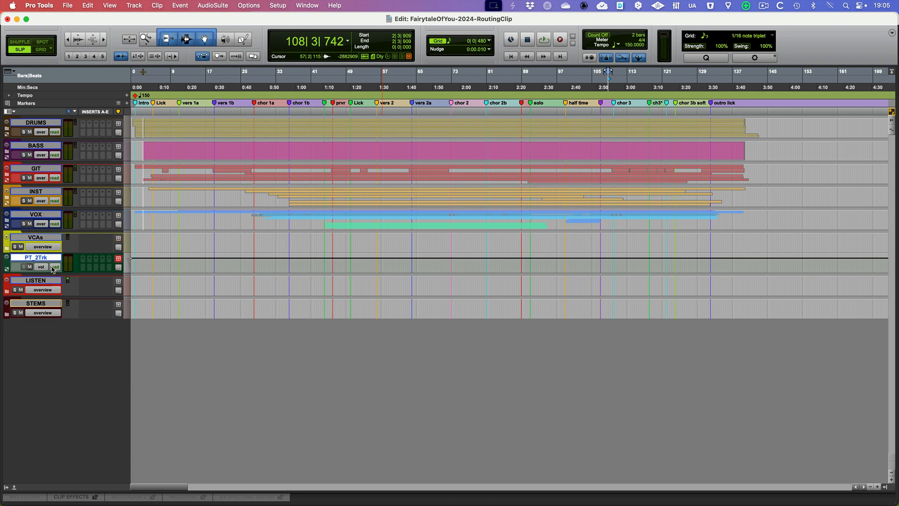
pyautogui.click(48, 283)
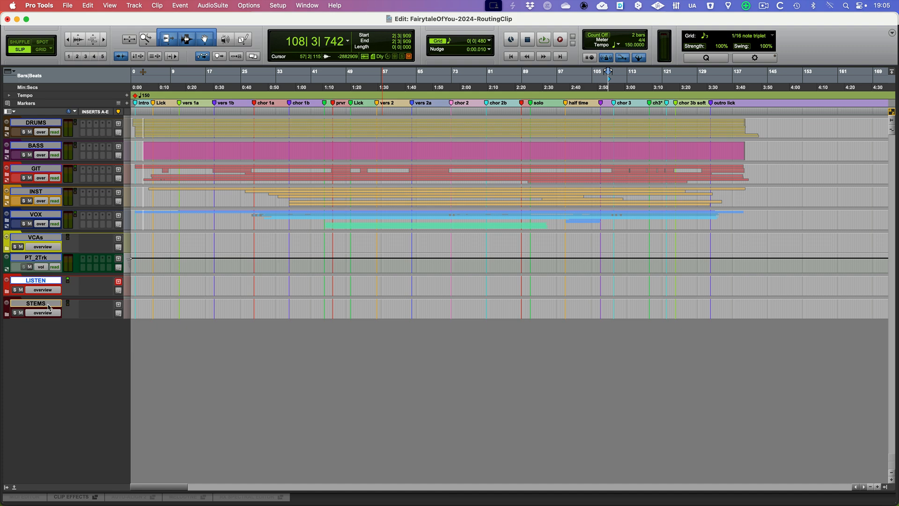
pyautogui.click(49, 305)
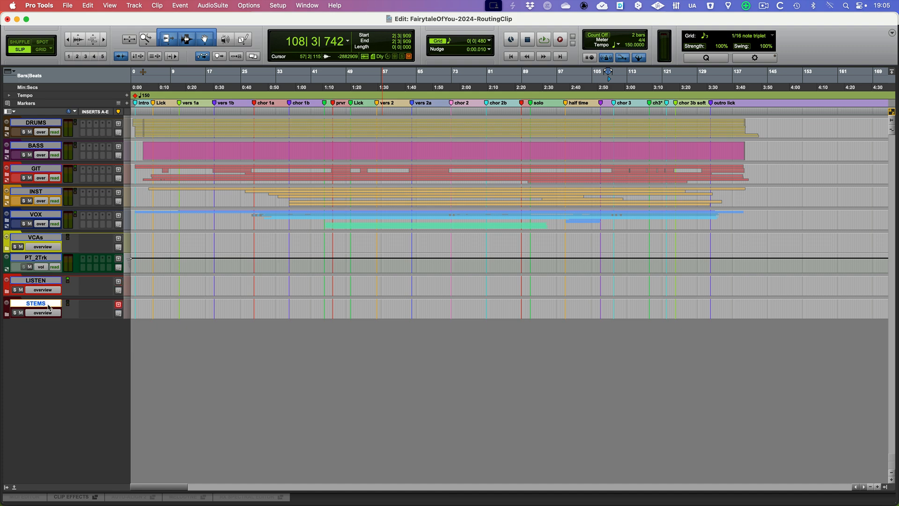
# Select the folder tracks DRUMS through VOX together and switch to the Mix window
pyautogui.click(42, 123)
pyautogui.keyDown('shift'); pyautogui.click(43, 218); pyautogui.keyUp('shift')
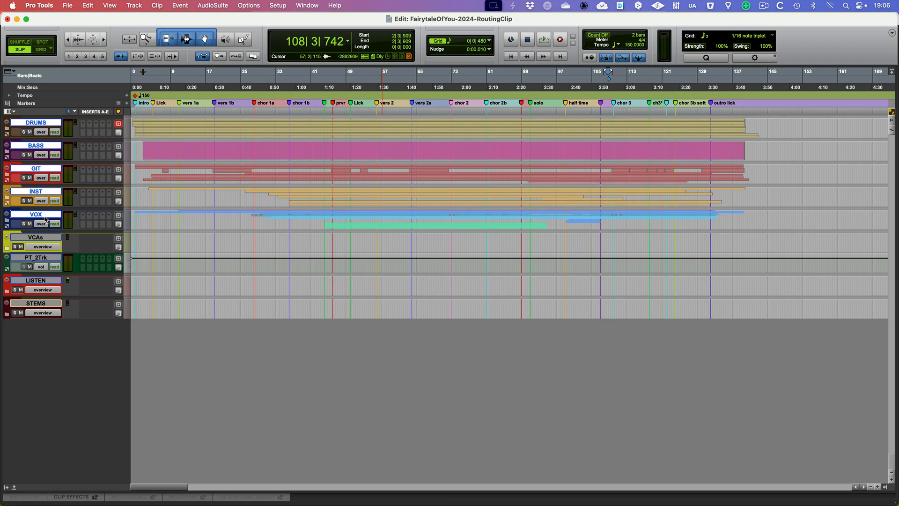
pyautogui.press('super+equal')
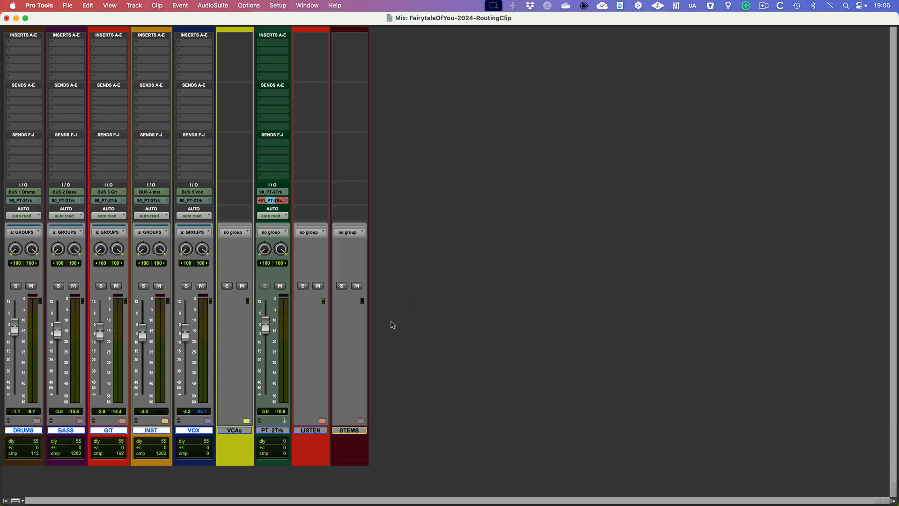
# Examine the folder channels in the mixer, selecting STEMS, DRUMS, BASS, GIT, INST and VOX individually and ending on DRUMS
pyautogui.click(350, 430)
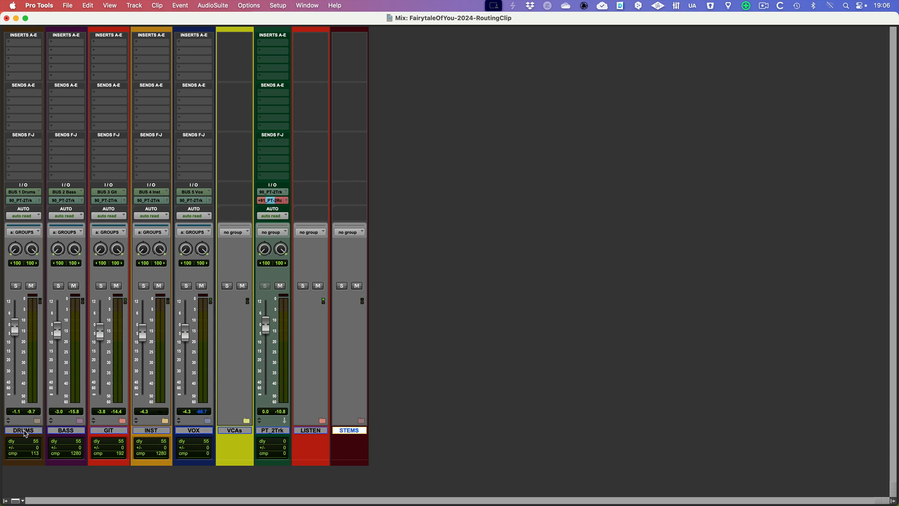
pyautogui.click(26, 432)
pyautogui.click(357, 431)
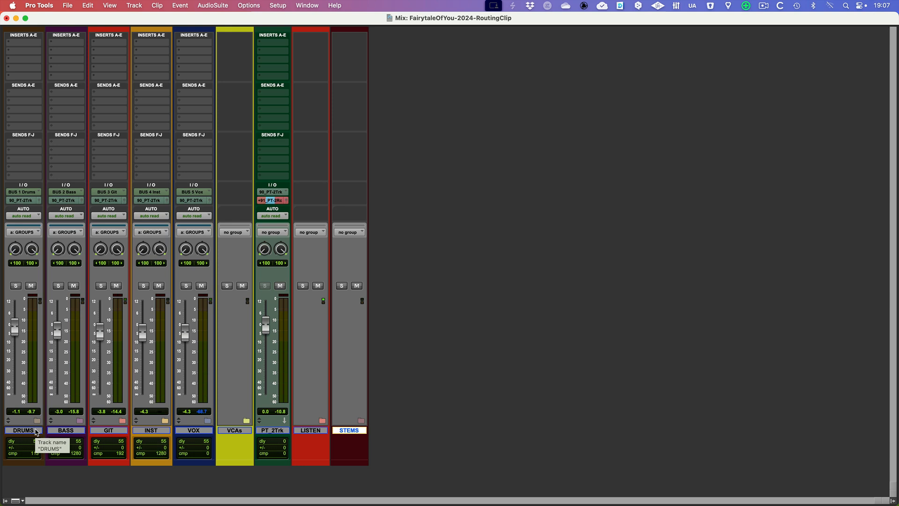
pyautogui.click(36, 431)
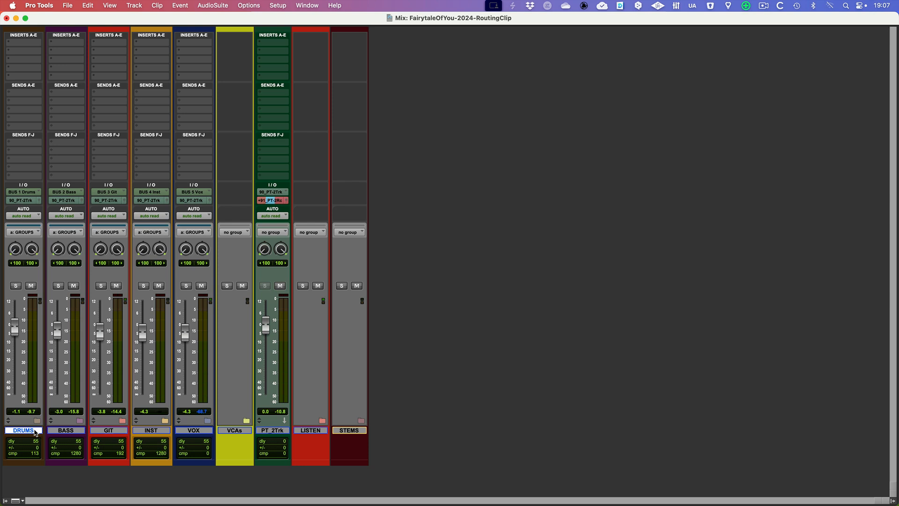
pyautogui.click(72, 430)
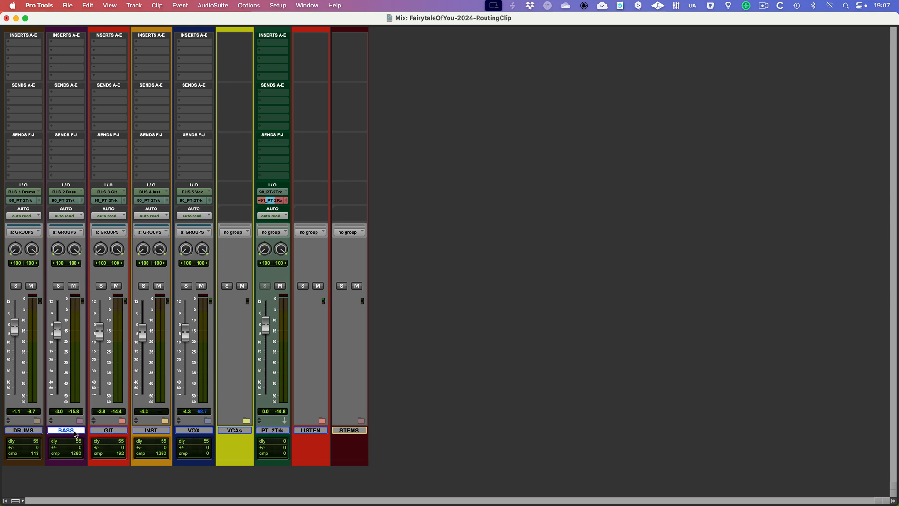
pyautogui.click(109, 432)
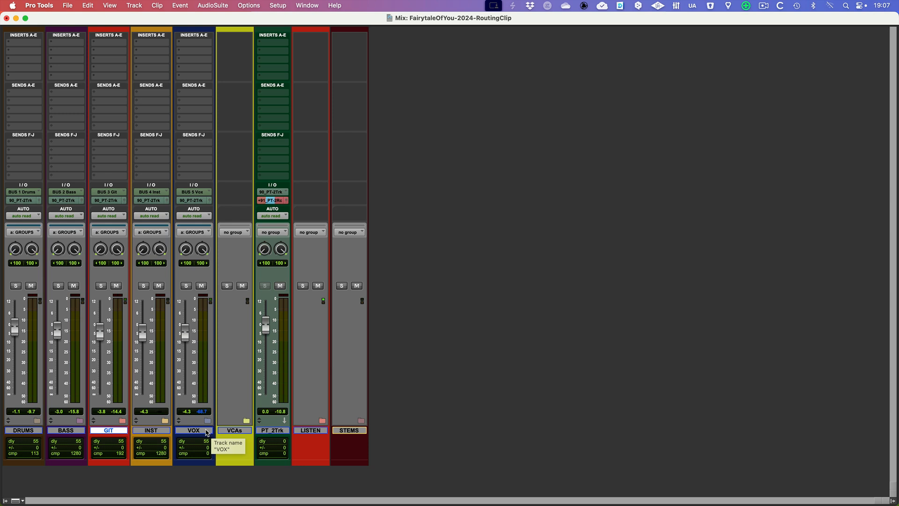
pyautogui.click(165, 433)
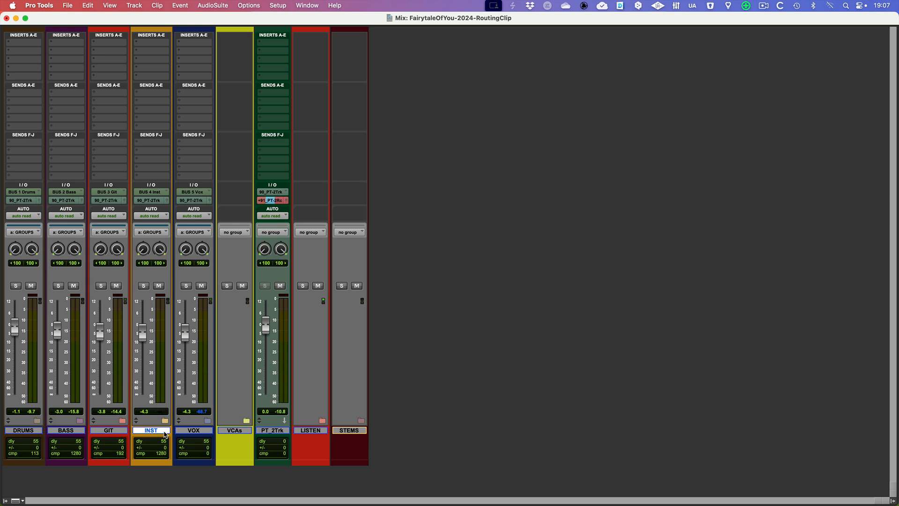
pyautogui.click(109, 433)
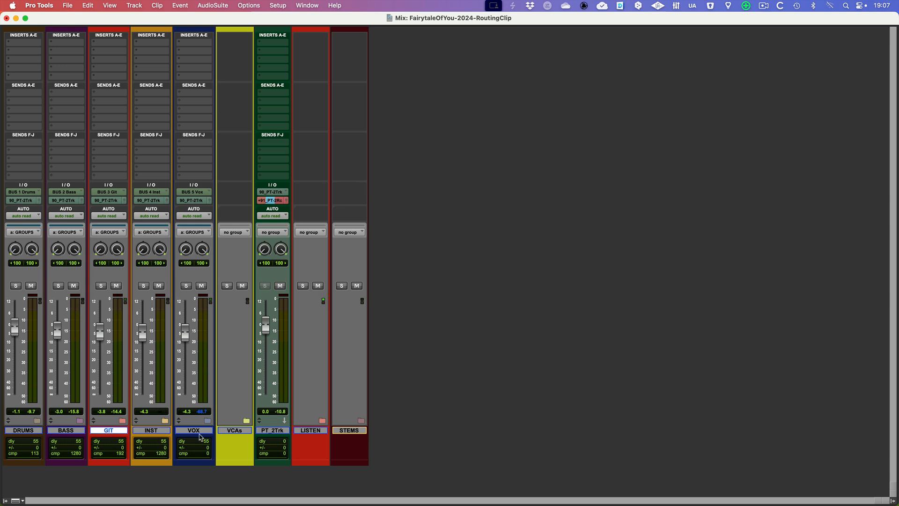
pyautogui.click(180, 433)
pyautogui.click(27, 433)
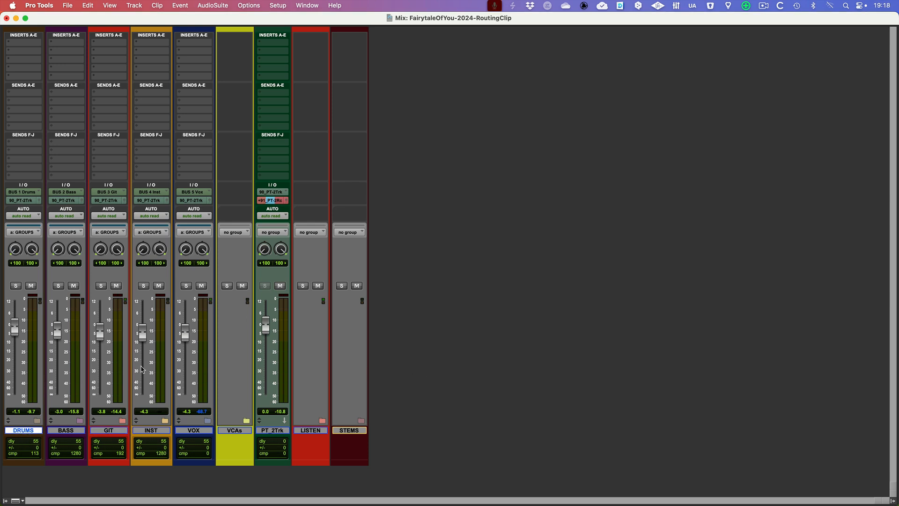
# Expand the DRUMS folder in the mixer and select its audio tracks from kick through room
pyautogui.click(37, 421)
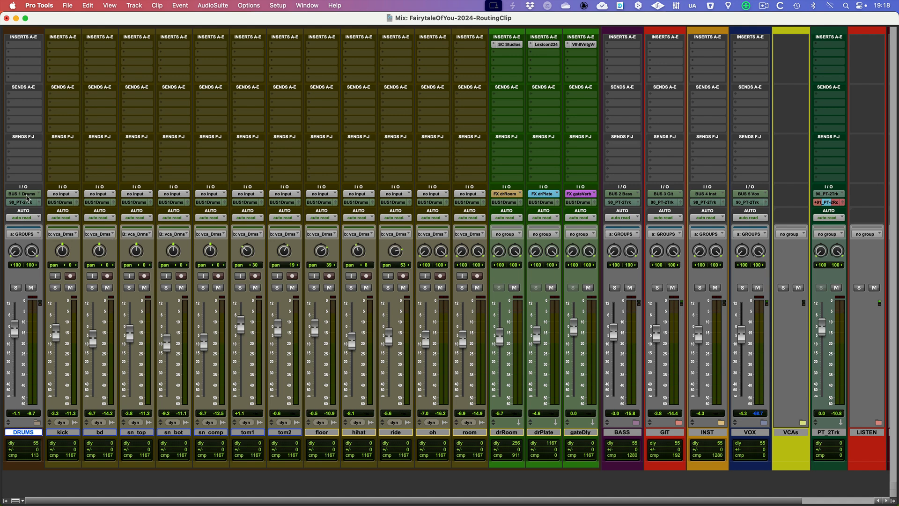
pyautogui.click(70, 435)
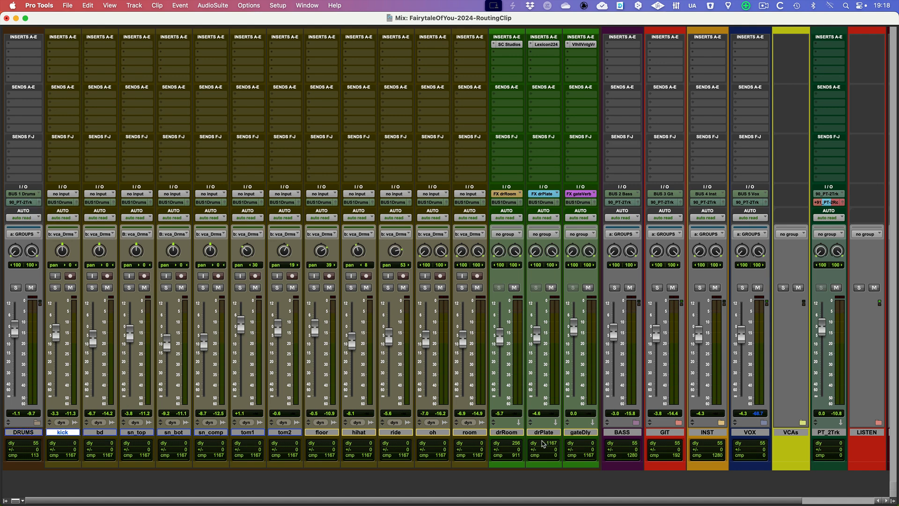
pyautogui.keyDown('shift'); pyautogui.click(470, 435); pyautogui.keyUp('shift')
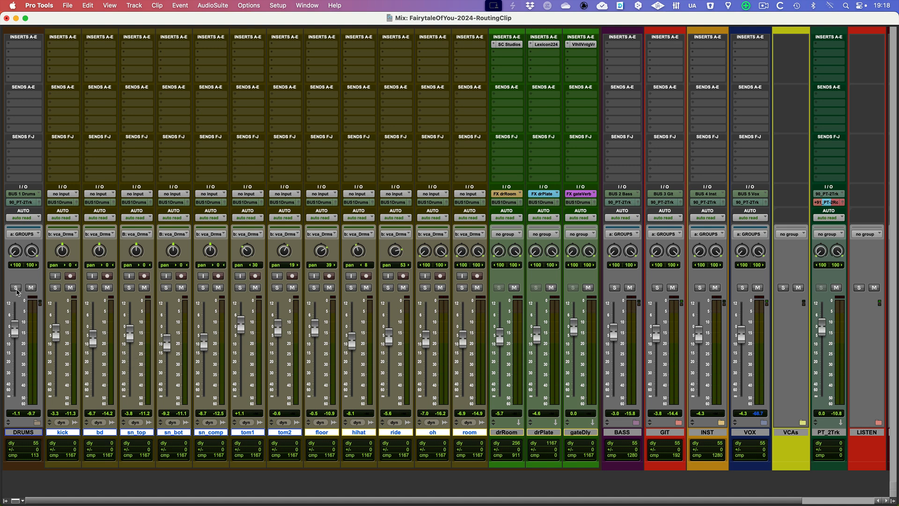
# Solo the DRUMS folder and the kick track in turn, clearing each solo again
pyautogui.click(16, 288)
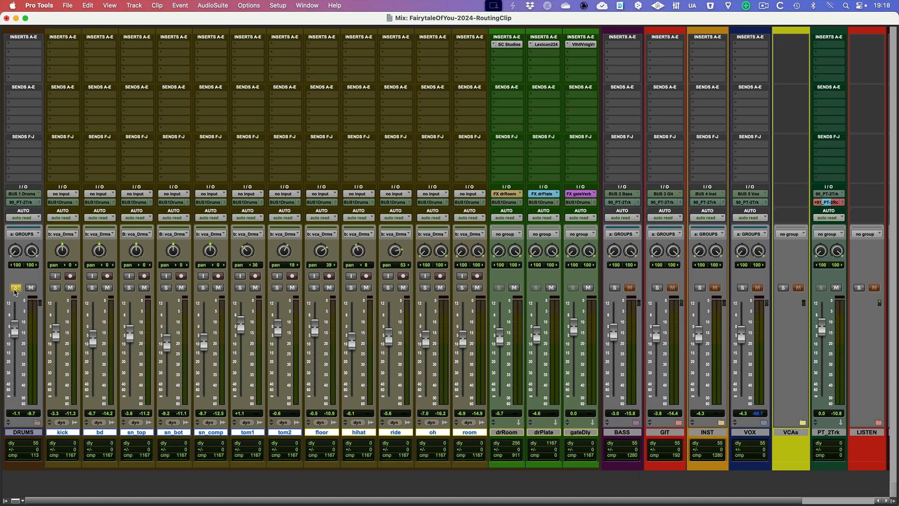
pyautogui.click(15, 288)
pyautogui.click(55, 288)
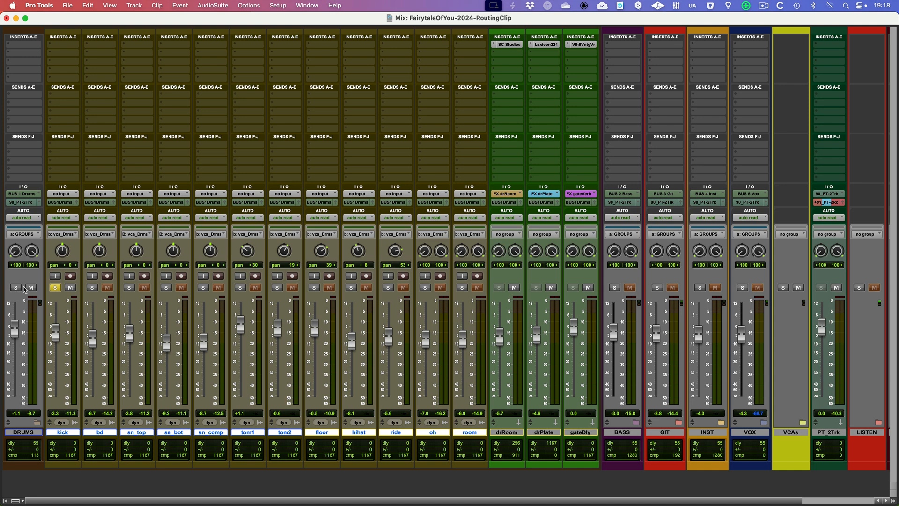
pyautogui.click(55, 287)
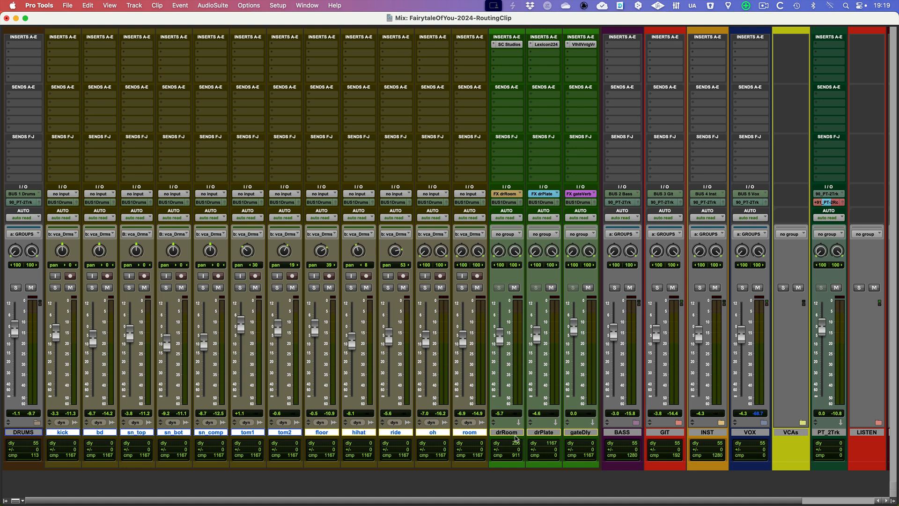
# Select the drum effect returns drRoom through gateDly together, and examine drRoom, drPlate and gateDly individually
pyautogui.click(508, 433)
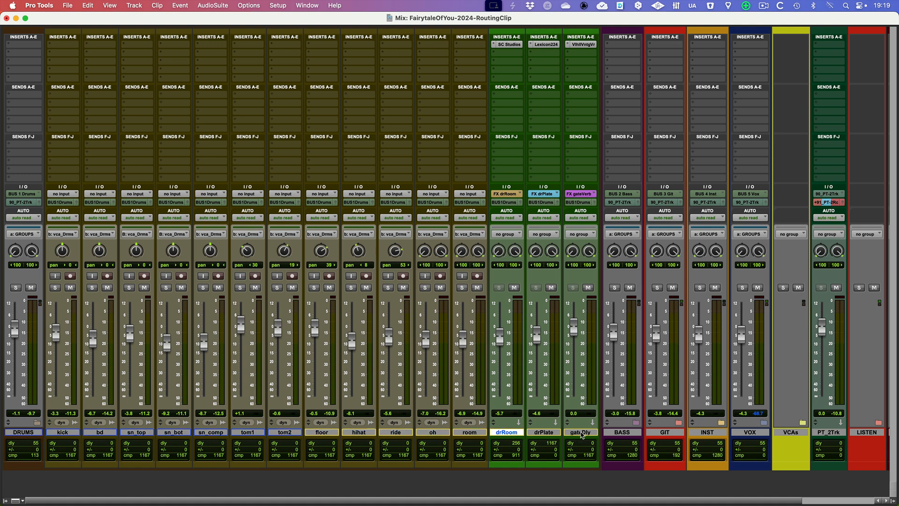
pyautogui.keyDown('shift'); pyautogui.click(581, 433); pyautogui.keyUp('shift')
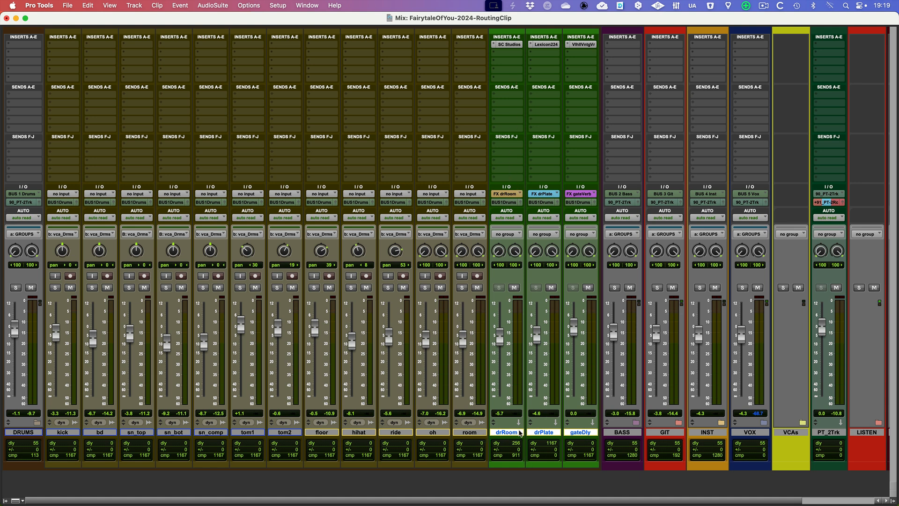
pyautogui.click(520, 434)
pyautogui.click(546, 434)
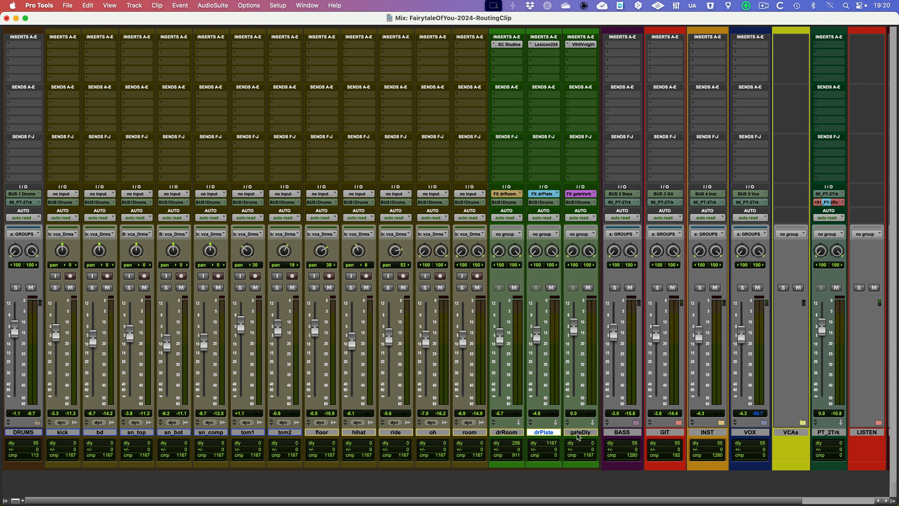
pyautogui.click(577, 433)
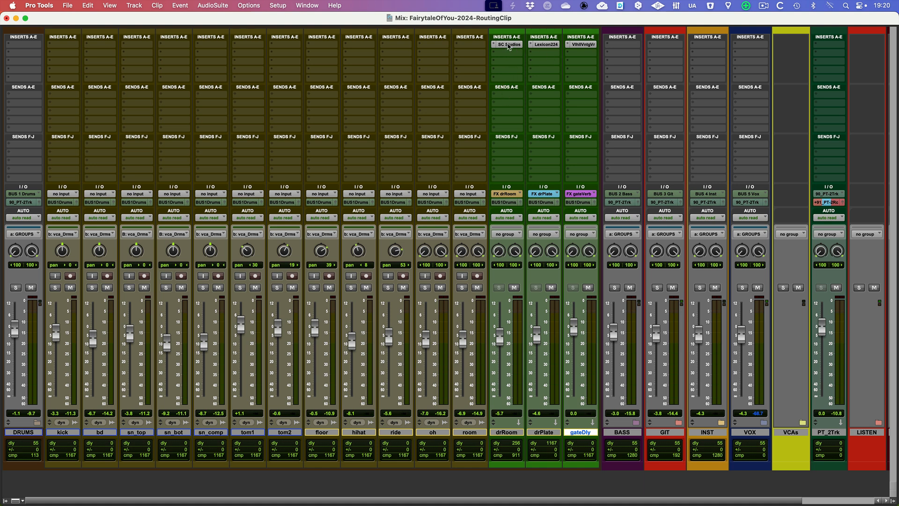
# Select the tracks kick through oh and assign their send A to the FX drRoom (Stereo) bus
pyautogui.click(73, 433)
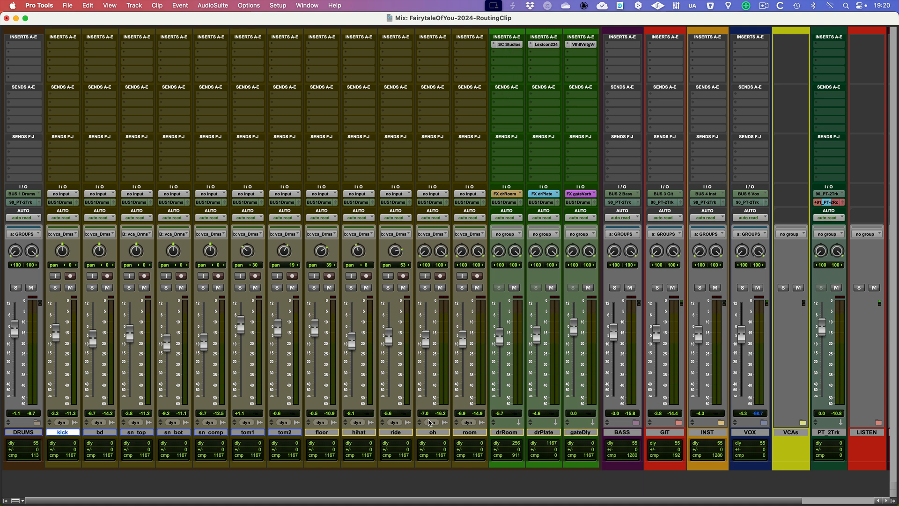
pyautogui.keyDown('shift'); pyautogui.click(473, 433); pyautogui.keyUp('shift')
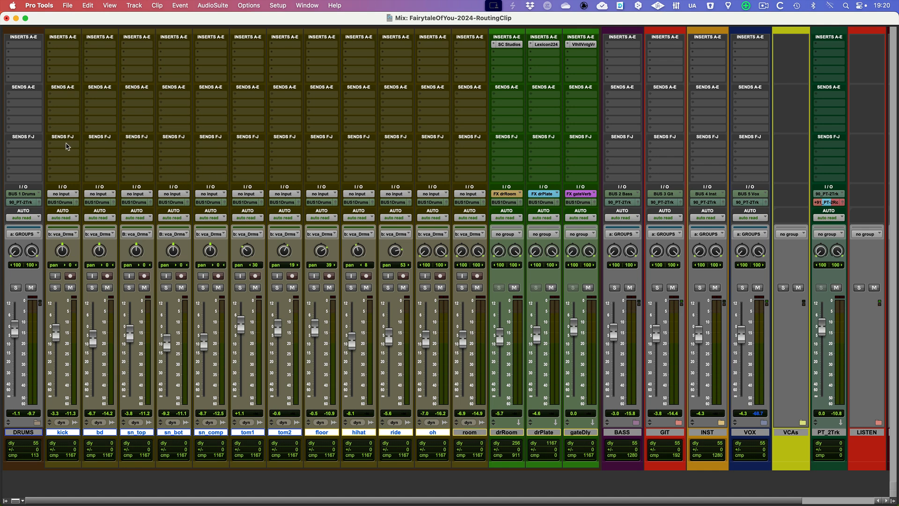
pyautogui.click(66, 96)
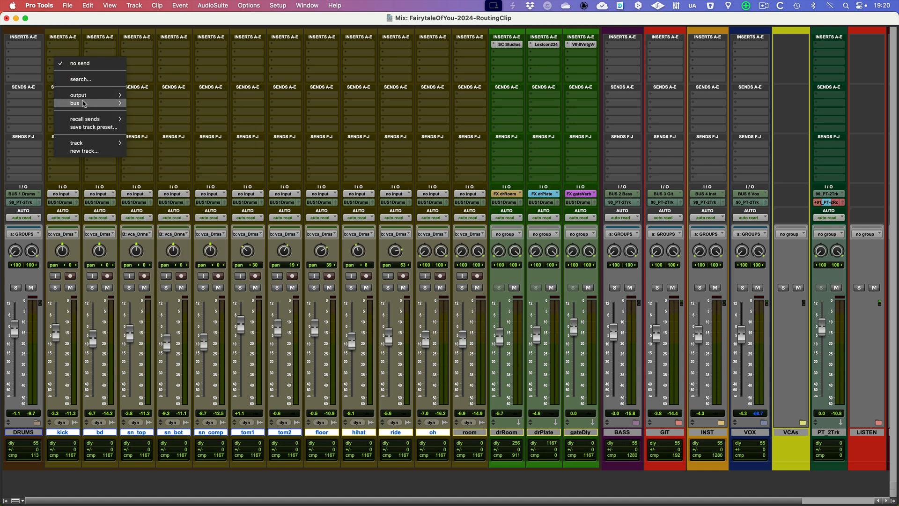
pyautogui.moveTo(84, 104)
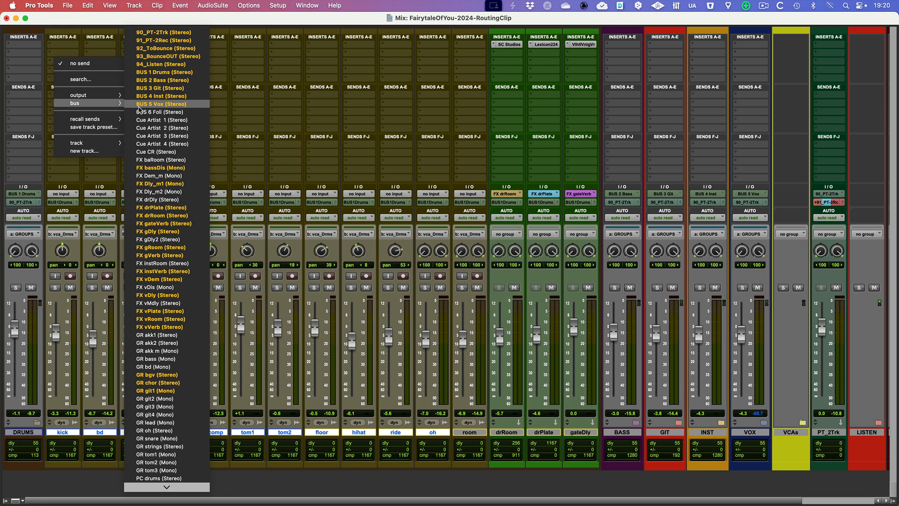
pyautogui.keyDown('alt'); pyautogui.keyDown('shift'); pyautogui.click(157, 215); pyautogui.keyUp('shift'); pyautogui.keyUp('alt')
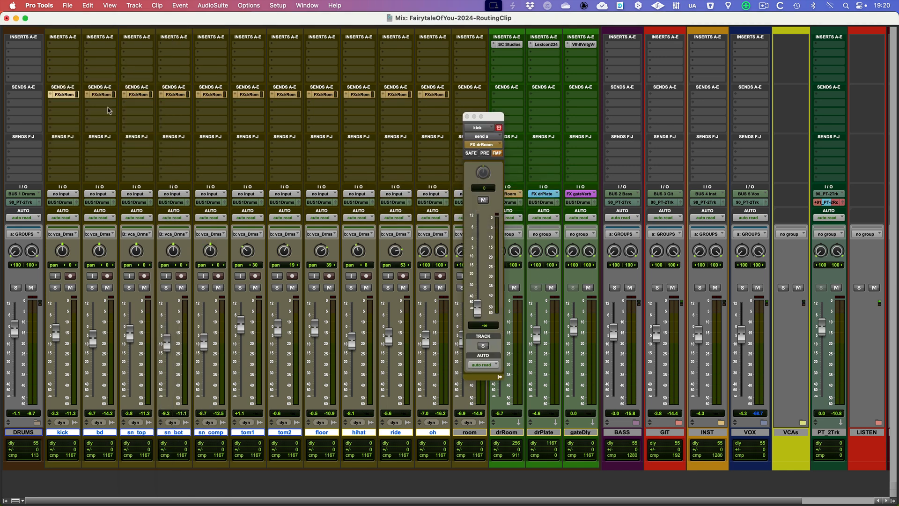
# Expand Send A in the mixer channels to show its level, pan and mute controls
pyautogui.click(52, 96)
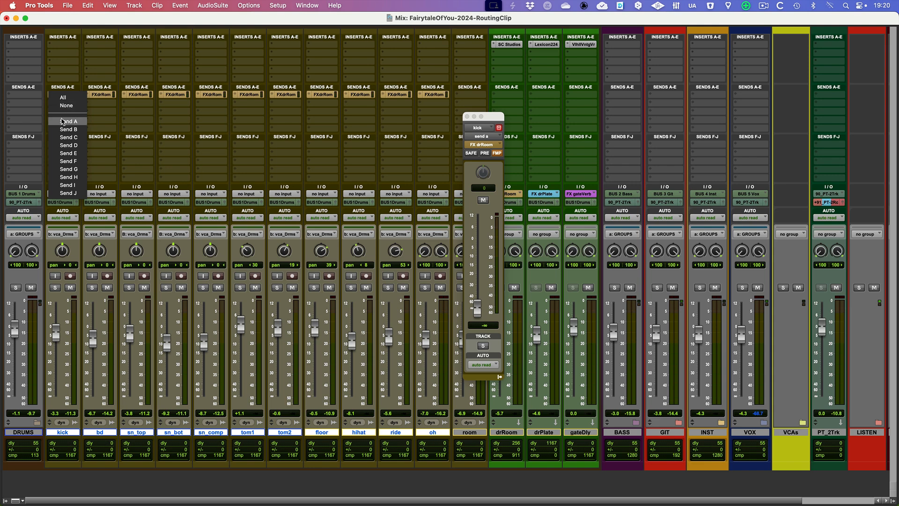
pyautogui.click(62, 121)
pyautogui.moveTo(50, 126)
pyautogui.mouseDown()
pyautogui.moveTo(50, 117)
pyautogui.moveTo(51, 126)
pyautogui.mouseUp()
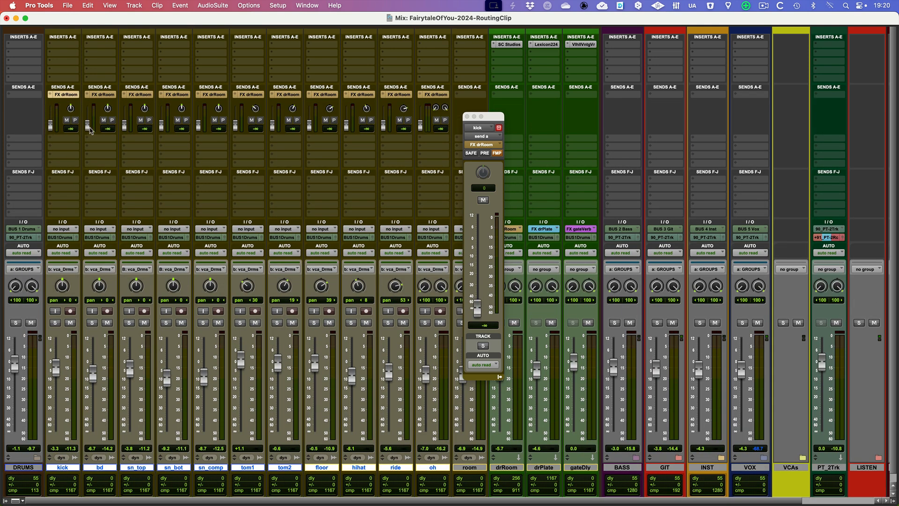
# Select the drum effect returns drRoom through gateDly together, and close the kick track's send window
pyautogui.moveTo(491, 117); pyautogui.dragTo(465, 116)
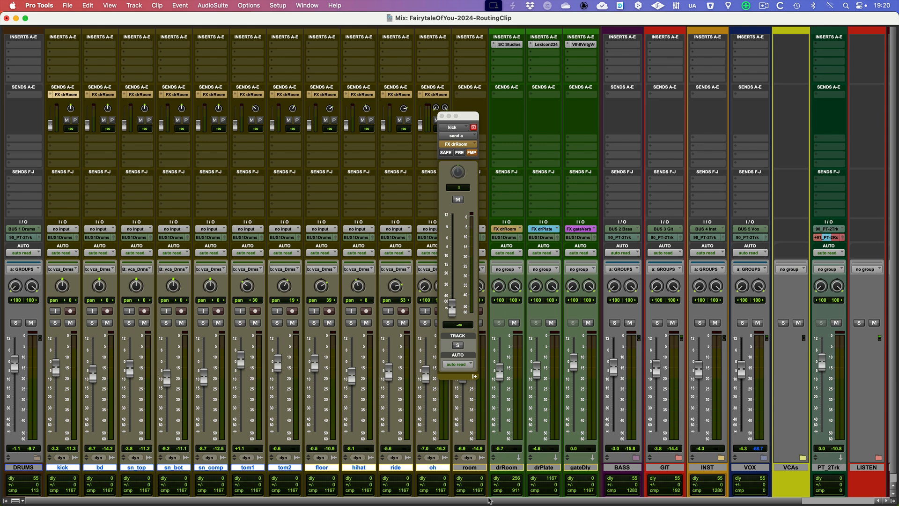
pyautogui.click(516, 469)
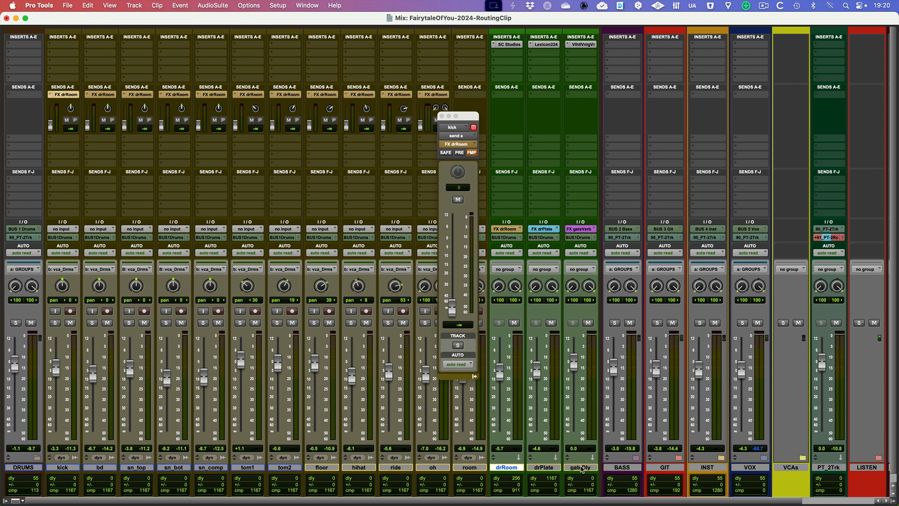
pyautogui.keyDown('shift'); pyautogui.click(582, 467); pyautogui.keyUp('shift')
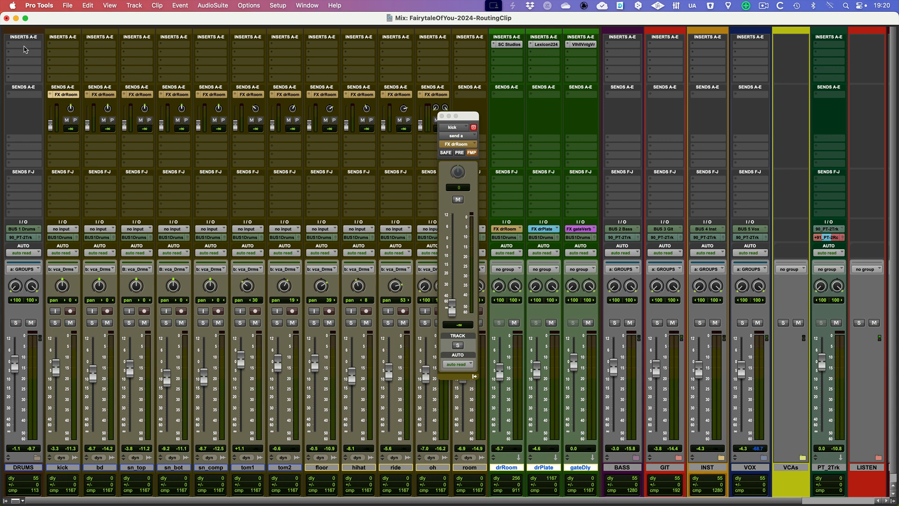
pyautogui.click(442, 116)
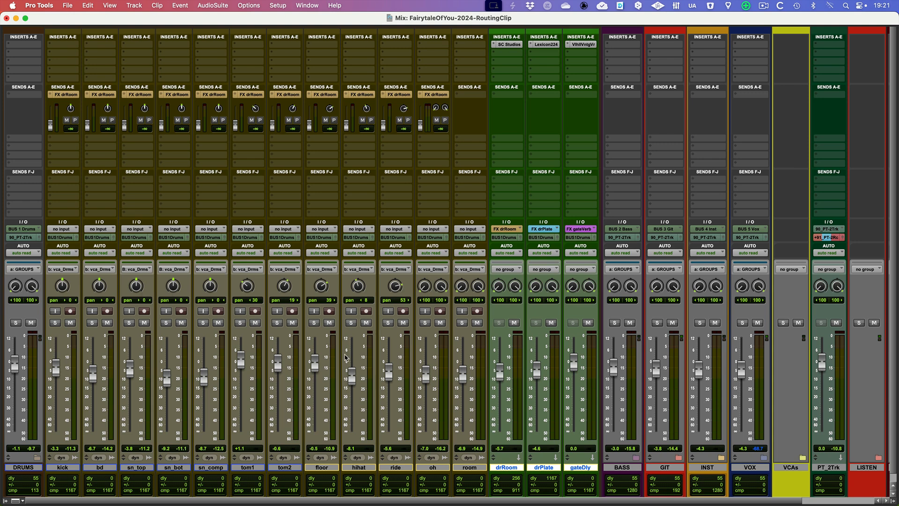
# Expand the BASS routing folder in the mixer and select the bass track inside it
pyautogui.hscroll(3, 470, 400)
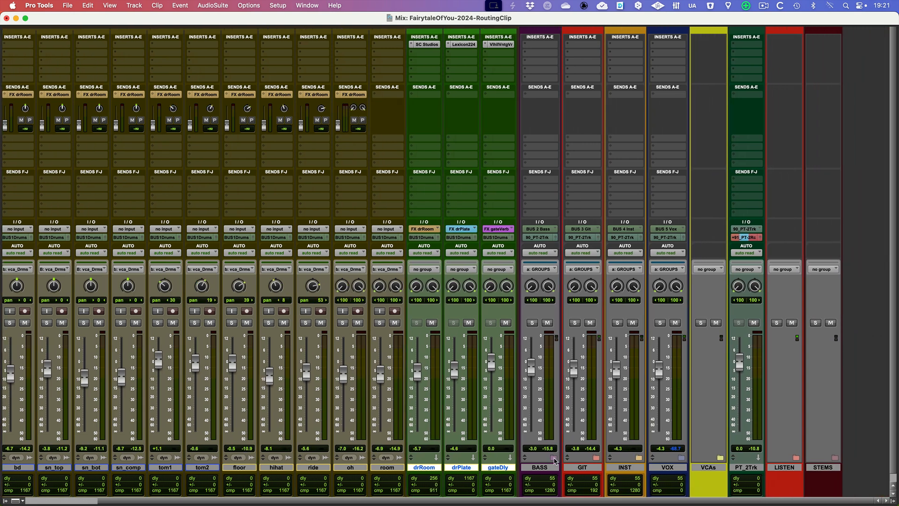
pyautogui.click(553, 458)
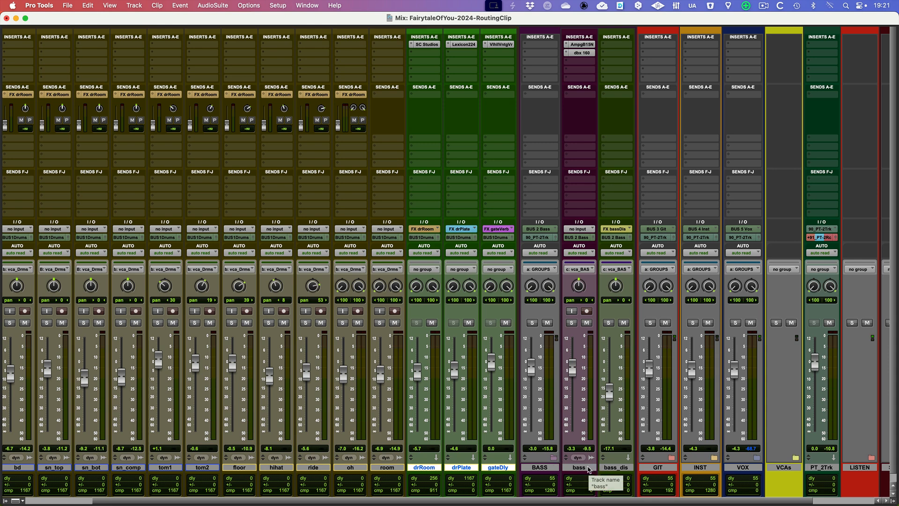
pyautogui.click(584, 468)
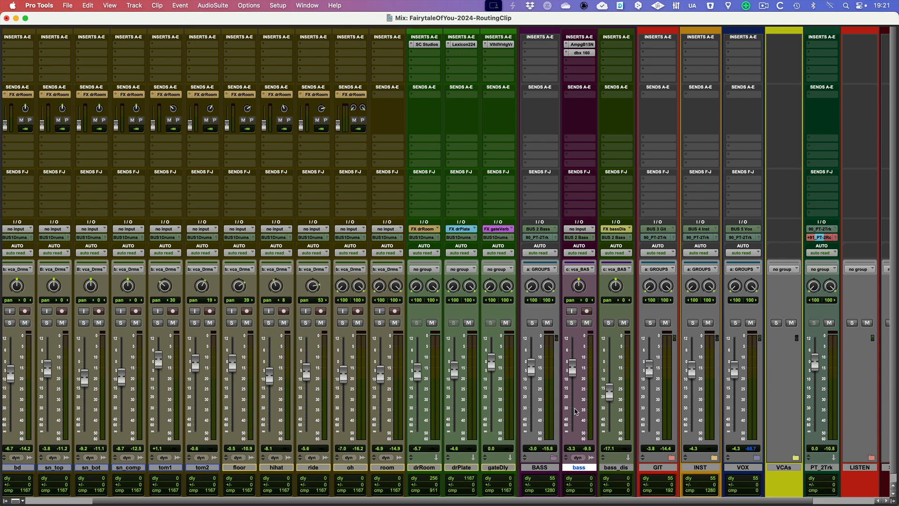
# Raise the bass_dis return's fader to about -10.7 dB, and reselect the bass track
pyautogui.hscroll(2, 576, 420)
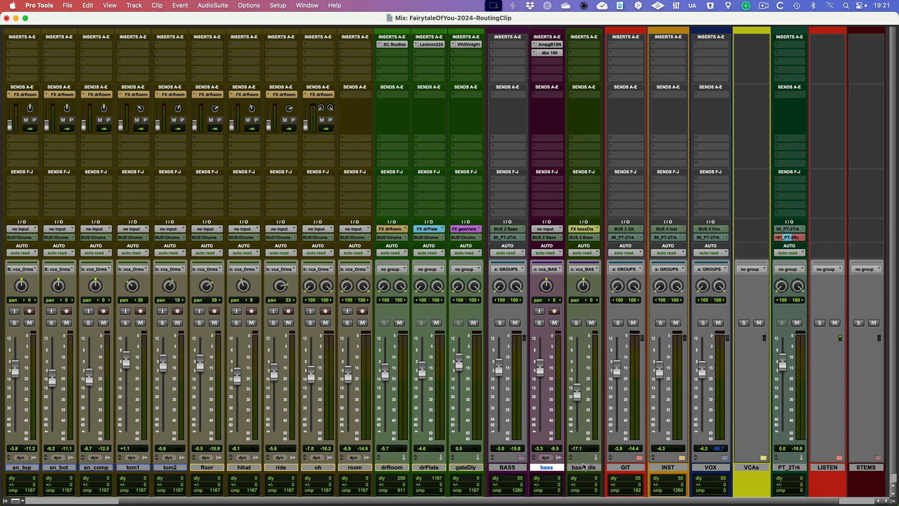
pyautogui.click(584, 466)
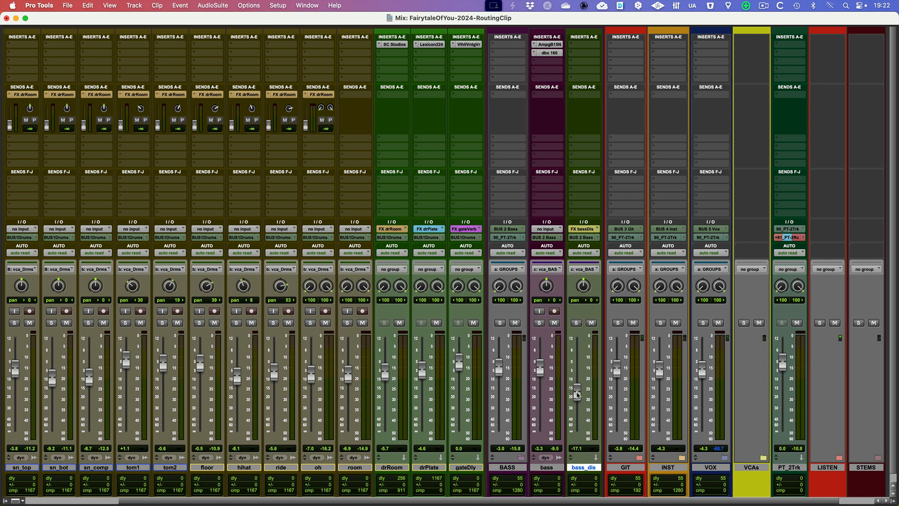
pyautogui.moveTo(579, 395)
pyautogui.mouseDown()
pyautogui.moveTo(578, 375)
pyautogui.moveTo(579, 394)
pyautogui.moveTo(578, 375)
pyautogui.moveTo(578, 394)
pyautogui.moveTo(578, 383)
pyautogui.mouseUp()
pyautogui.click(548, 467)
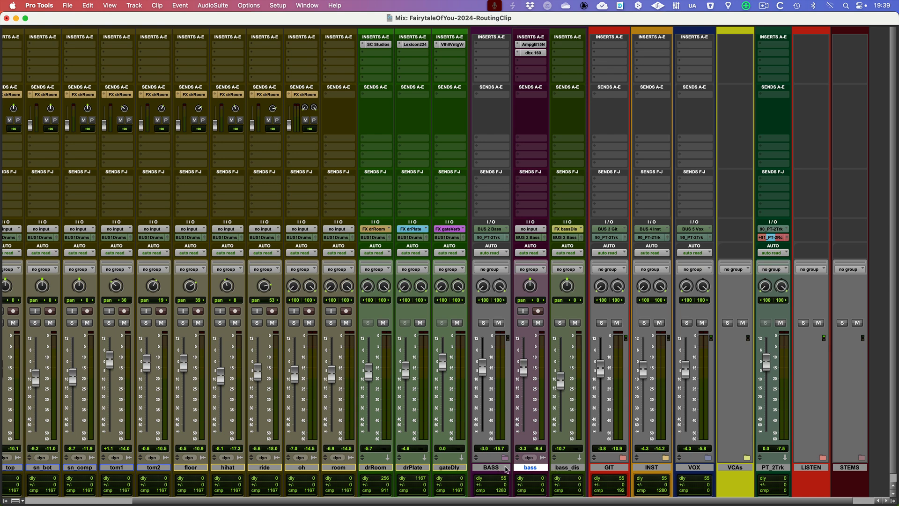
# Collapse the DRUMS and BASS routing folders, and expand the GIT folder
pyautogui.hscroll(-5, 471, 467)
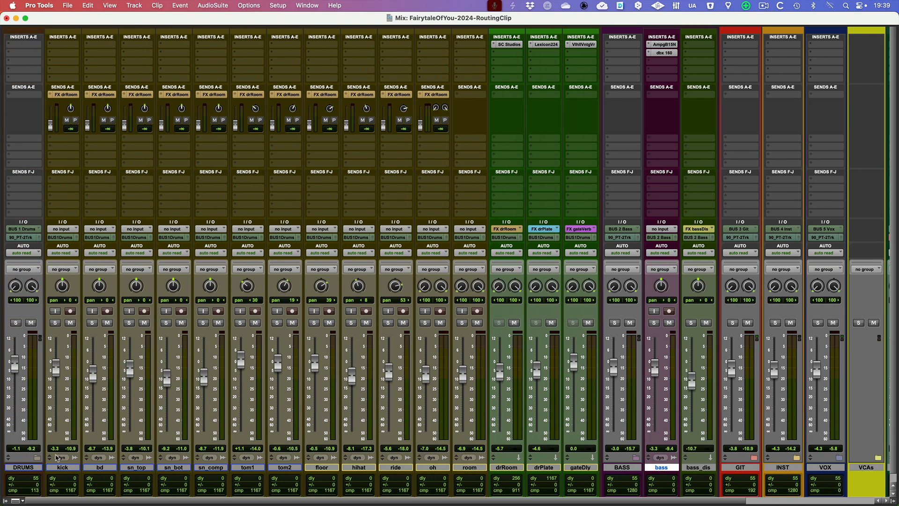
pyautogui.click(37, 458)
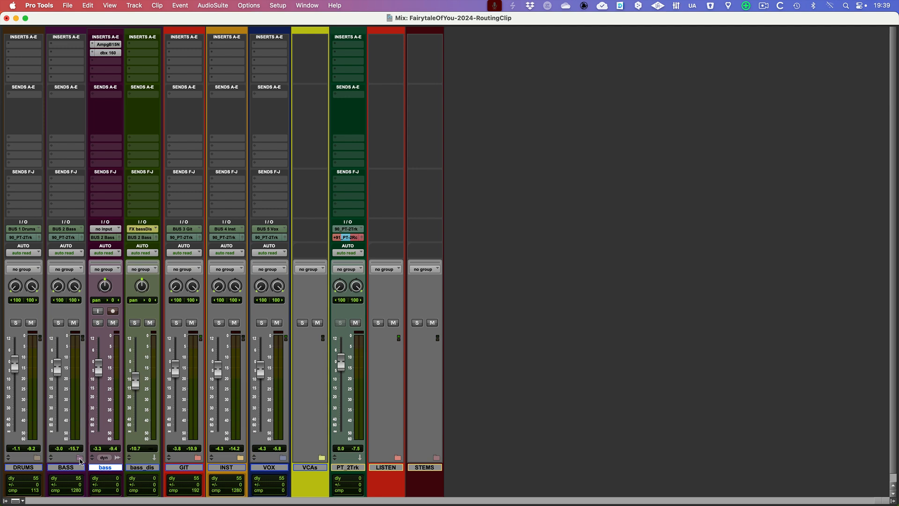
pyautogui.click(80, 458)
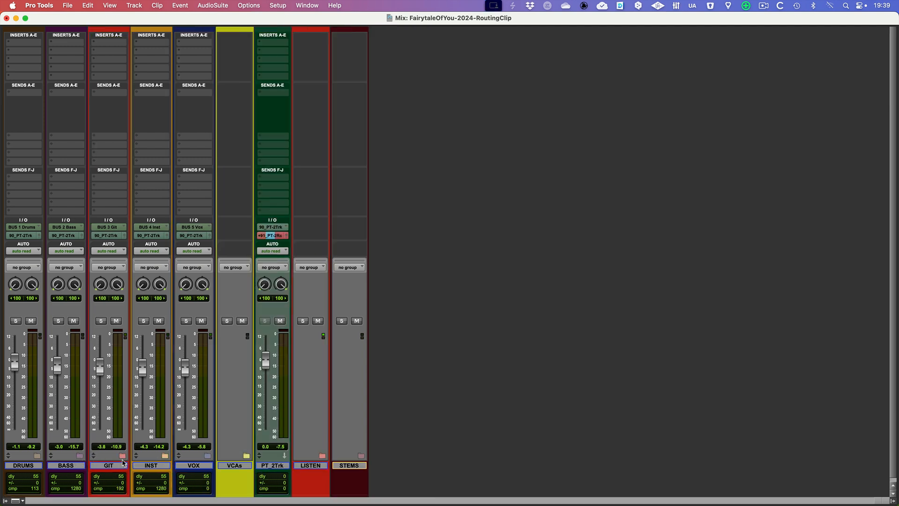
pyautogui.click(122, 458)
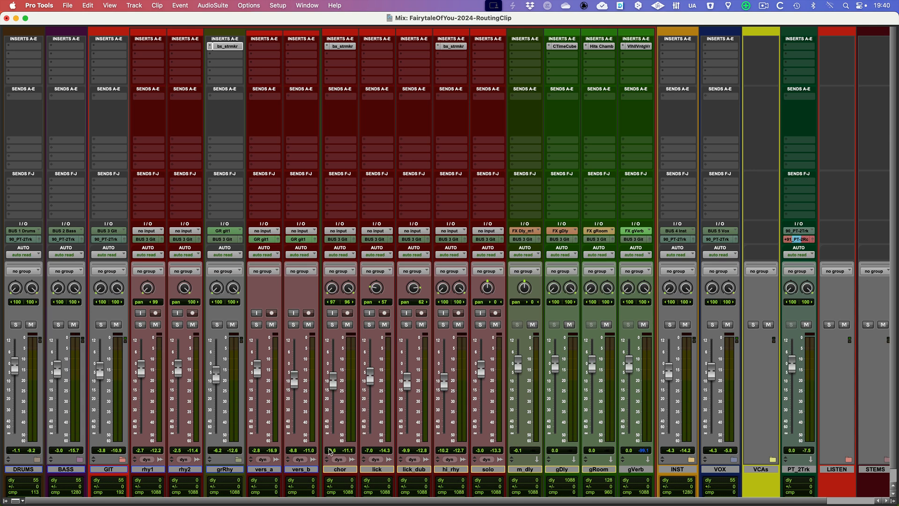
# Select the guitar tracks rhy1 and chor in turn to examine their routing
pyautogui.click(158, 470)
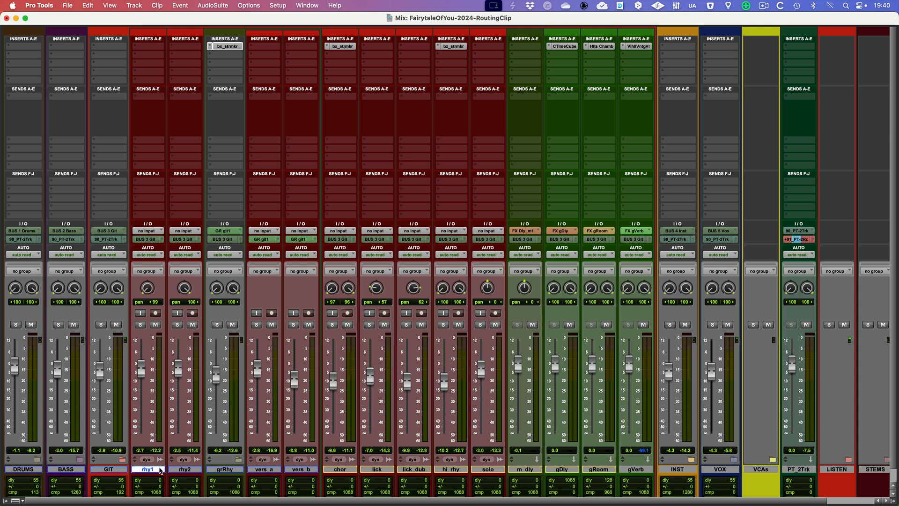
pyautogui.click(343, 468)
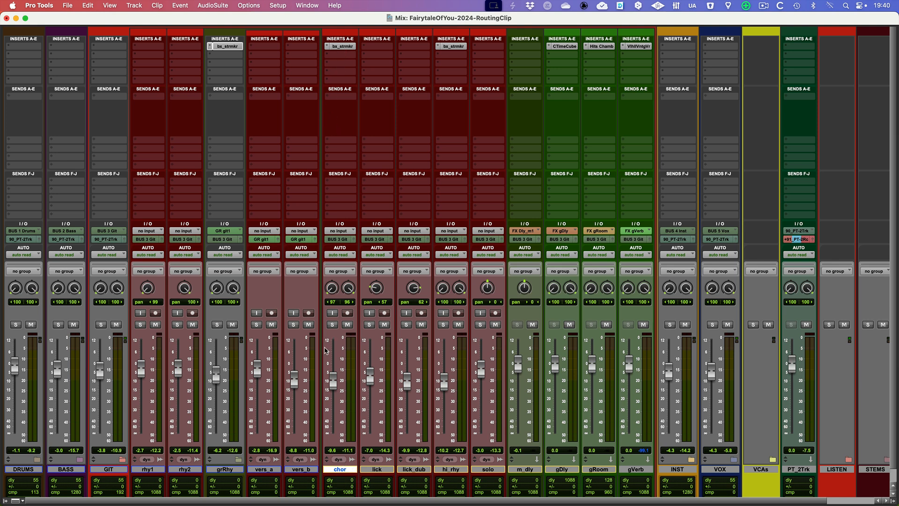
pyautogui.scroll(-1, 334, 398)
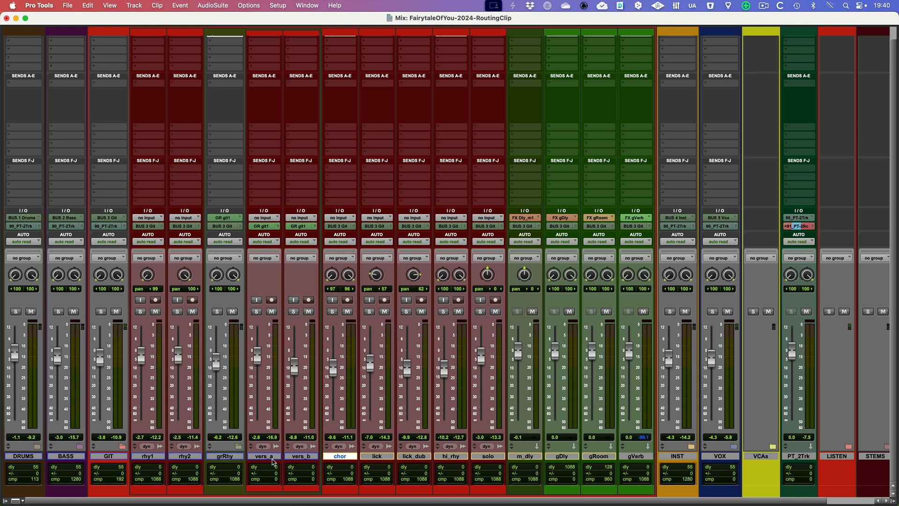
# Select vers_a and vers_b together, and set the expanded sends display to None
pyautogui.click(264, 457)
pyautogui.keyDown('shift'); pyautogui.click(301, 457); pyautogui.keyUp('shift')
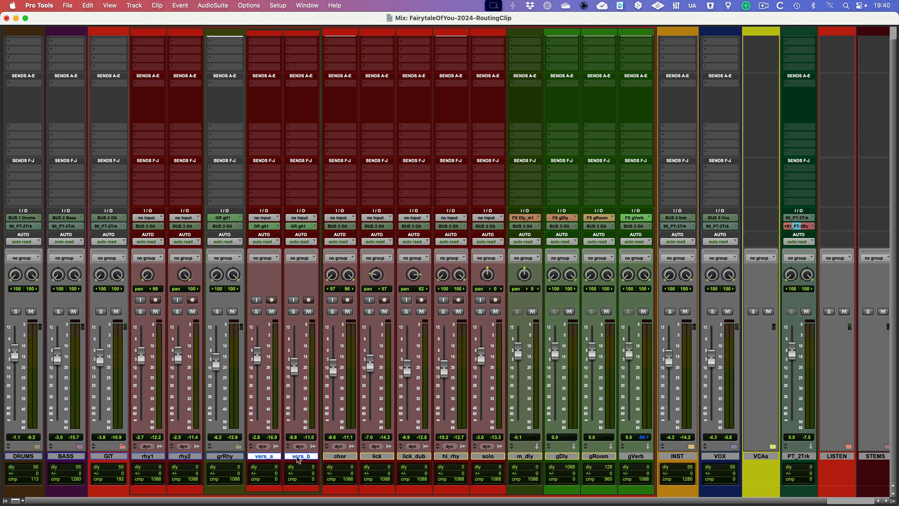
pyautogui.click(260, 76)
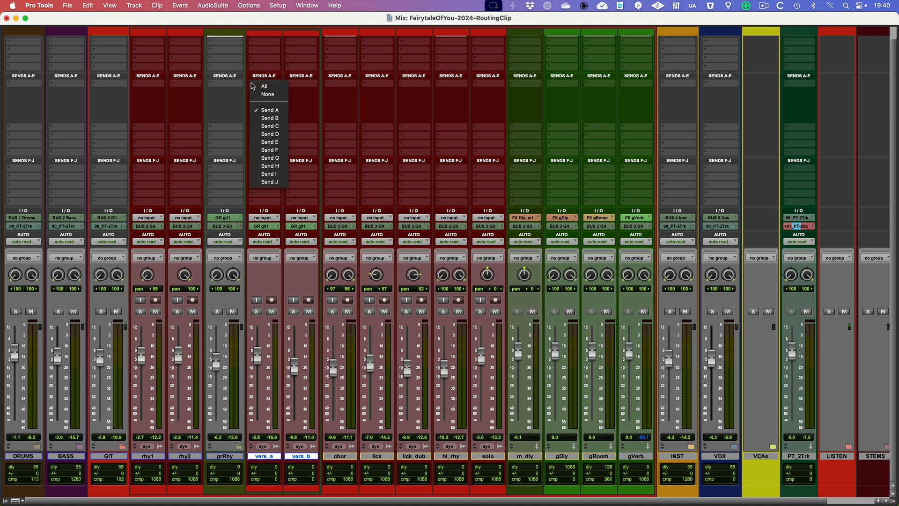
pyautogui.click(266, 95)
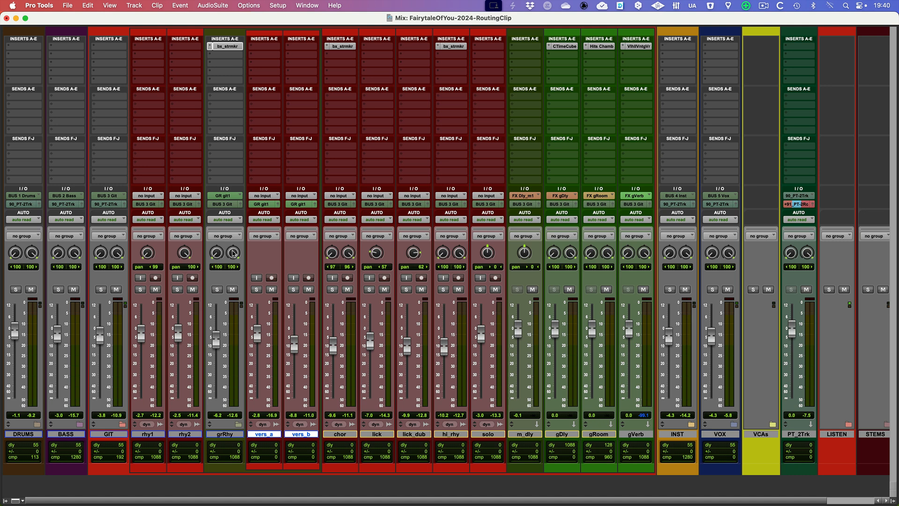
# Select the grRhy folder and examine its bx_stereomaker insert, closing the plug-in window again
pyautogui.click(225, 434)
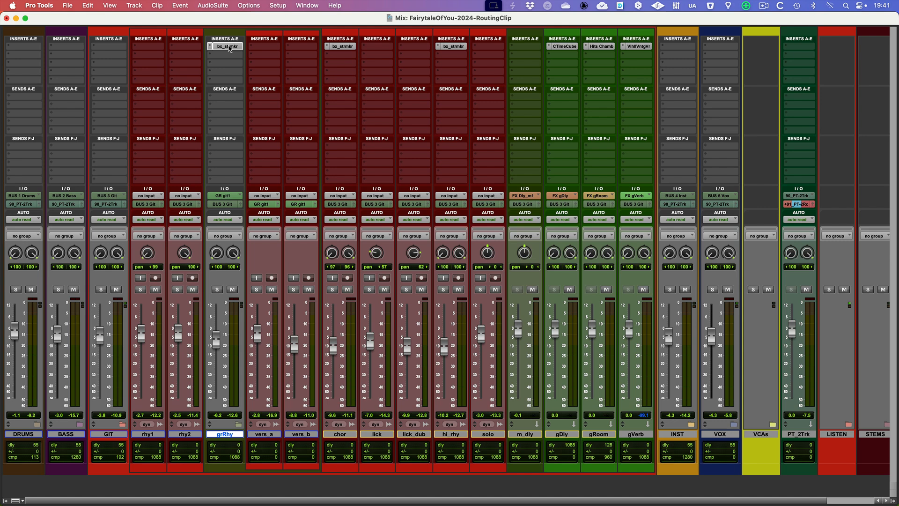
pyautogui.click(229, 47)
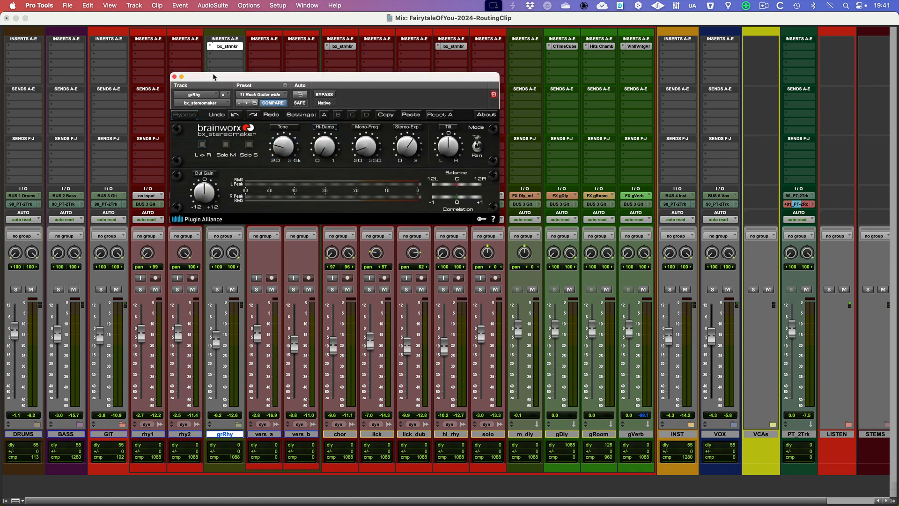
pyautogui.moveTo(213, 76); pyautogui.dragTo(299, 84)
pyautogui.click(261, 84)
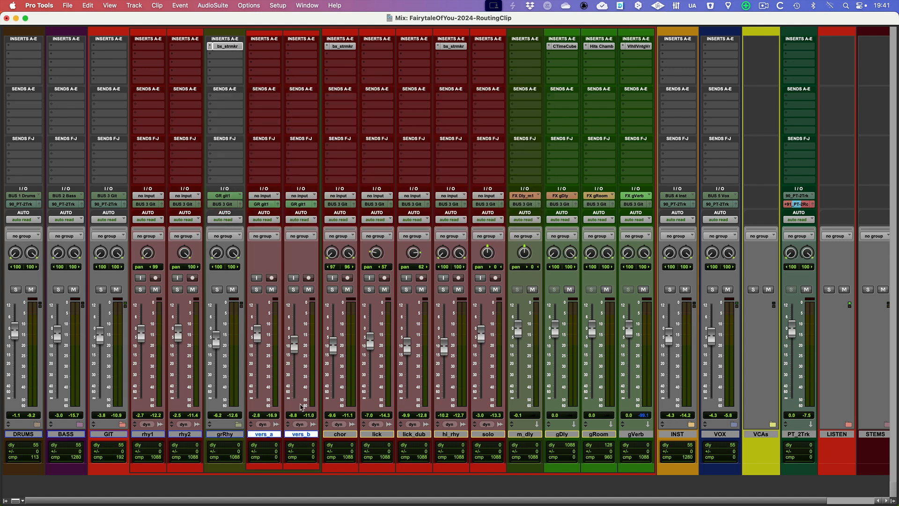
# Select vers_a and vers_b, and lower the grRhy folder's fader to about -6.5 dB
pyautogui.moveTo(288, 434); pyautogui.dragTo(274, 435)
pyautogui.moveTo(219, 342); pyautogui.dragTo(218, 346)
# Reactivate the mix groups, and lower the grouped faders of vers_a and vers_b to about -5.4 and -11.4 dB
pyautogui.press('shift+super+g')
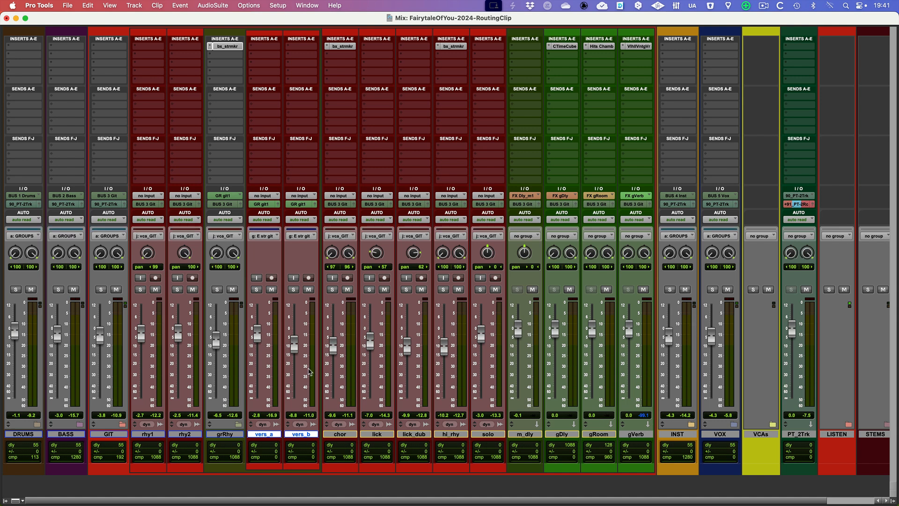
pyautogui.moveTo(262, 341)
pyautogui.mouseDown()
pyautogui.moveTo(261, 352)
pyautogui.moveTo(261, 342)
pyautogui.mouseUp()
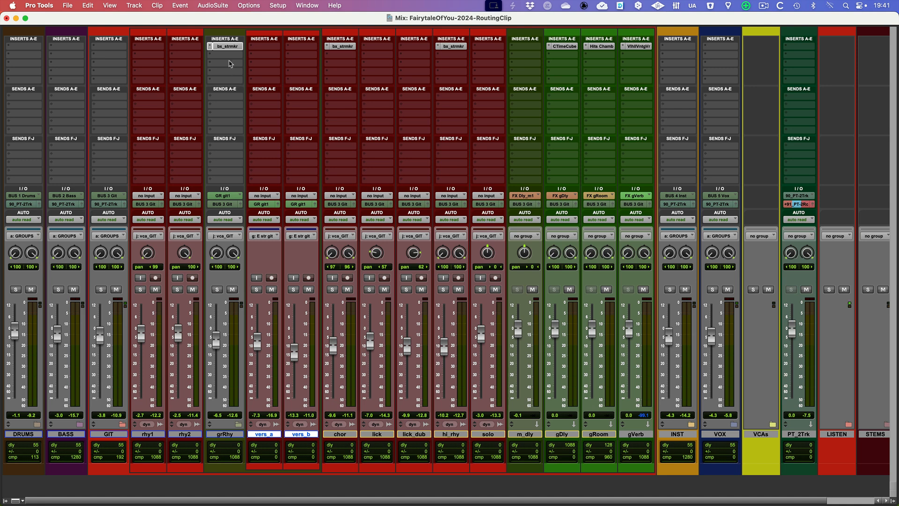
pyautogui.moveTo(258, 341); pyautogui.dragTo(258, 338)
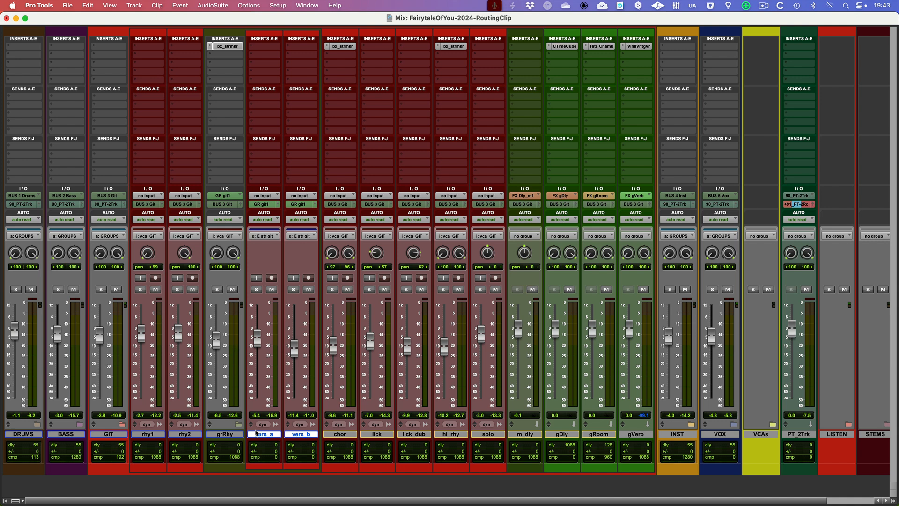
# Select the grRhy folder and solo it, clearing the solo again
pyautogui.click(230, 437)
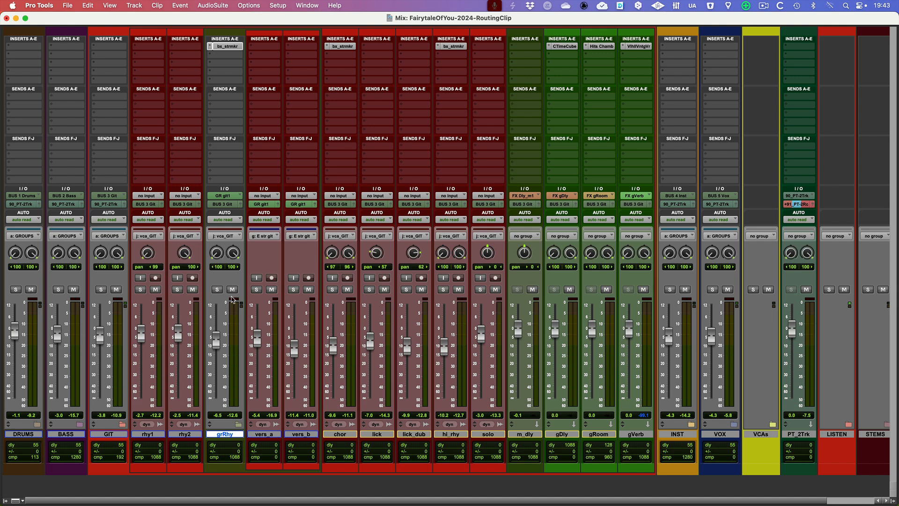
pyautogui.click(218, 290)
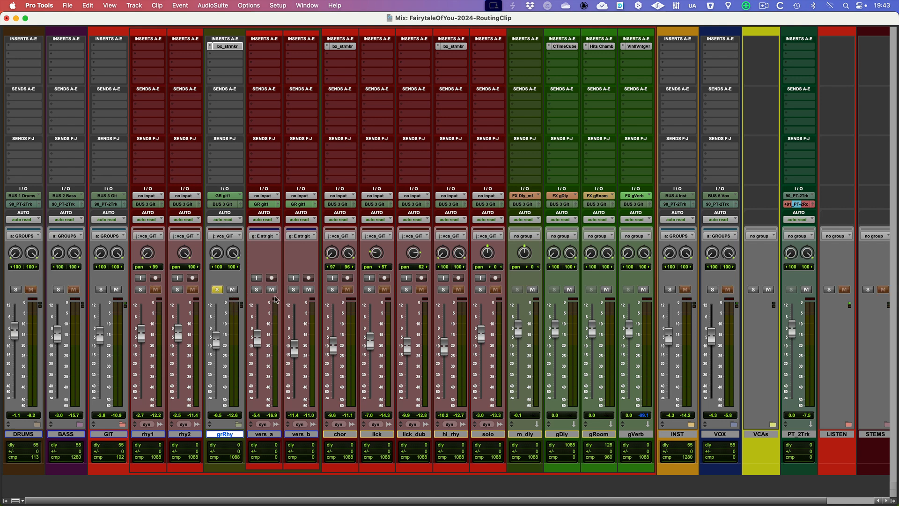
pyautogui.click(217, 290)
# Suspend all mix groups, and solo vers_a and vers_b individually, clearing both solos again
pyautogui.click(255, 290)
pyautogui.click(256, 291)
pyautogui.press('shift+super+g')
pyautogui.click(256, 290)
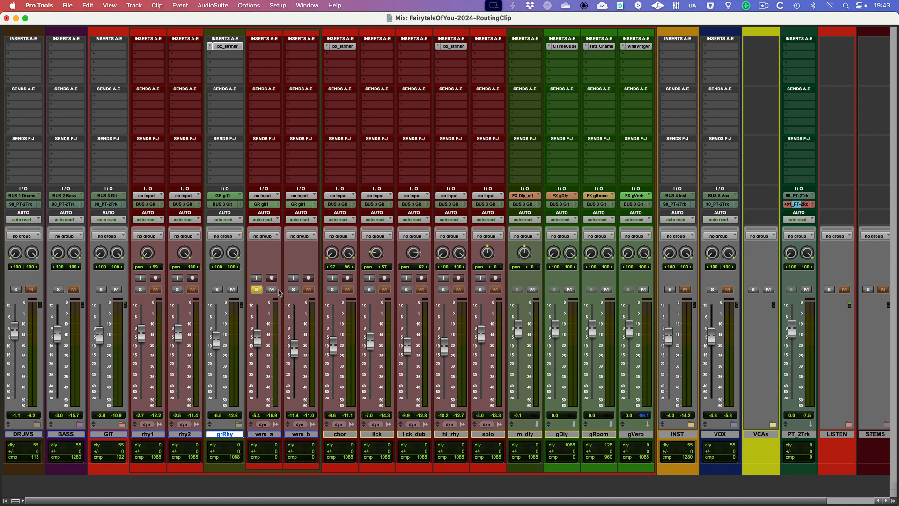
pyautogui.click(290, 290)
pyautogui.click(258, 291)
pyautogui.click(289, 290)
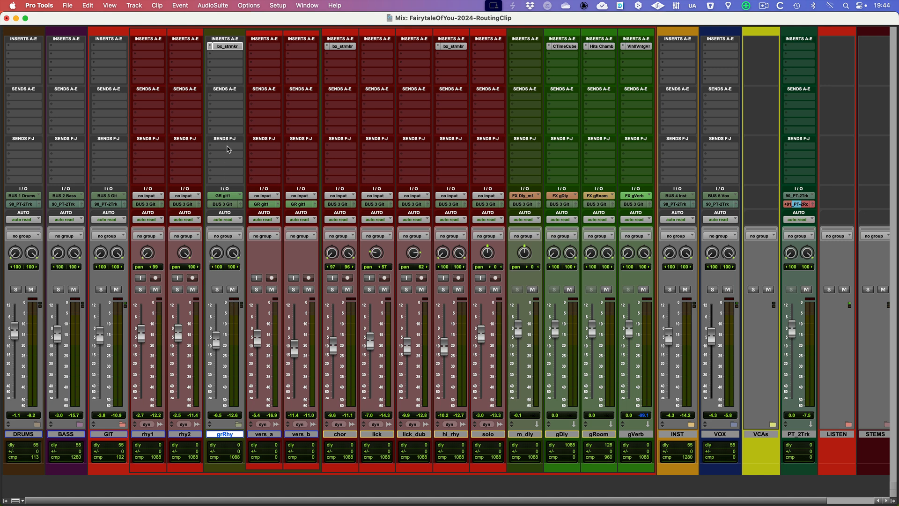
# Assign send A of the grRhy folder to the FX gRoom (Stereo) bus
pyautogui.click(237, 101)
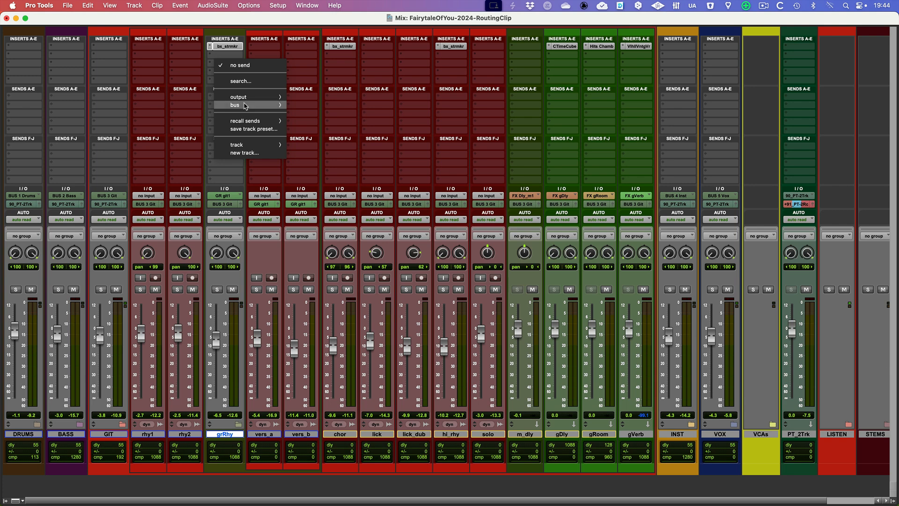
pyautogui.moveTo(246, 106)
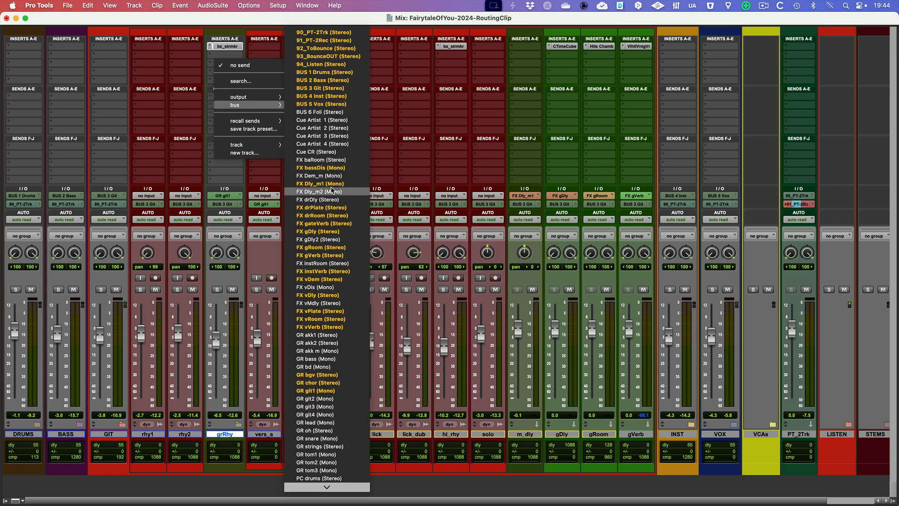
pyautogui.click(321, 247)
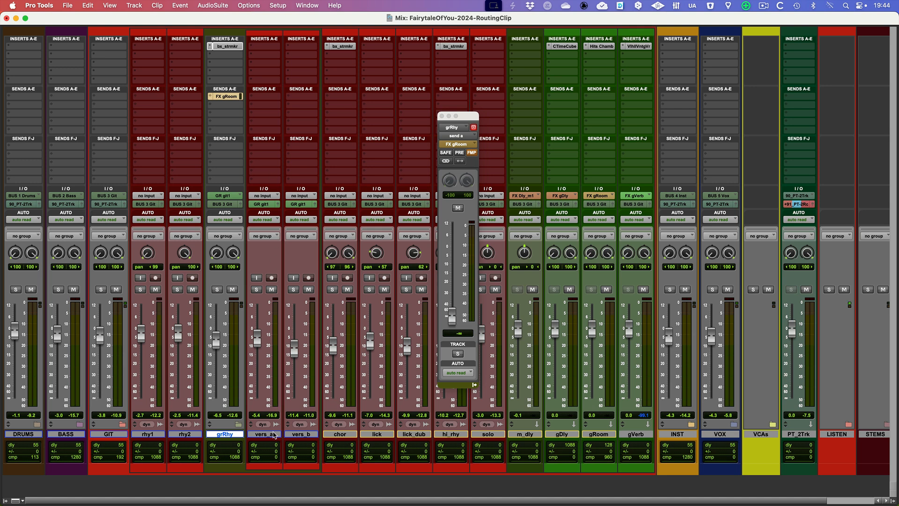
# Select vers_a together with vers_b, and reselect the grRhy folder that carries the send
pyautogui.click(273, 435)
pyautogui.keyDown('shift'); pyautogui.click(297, 434); pyautogui.keyUp('shift')
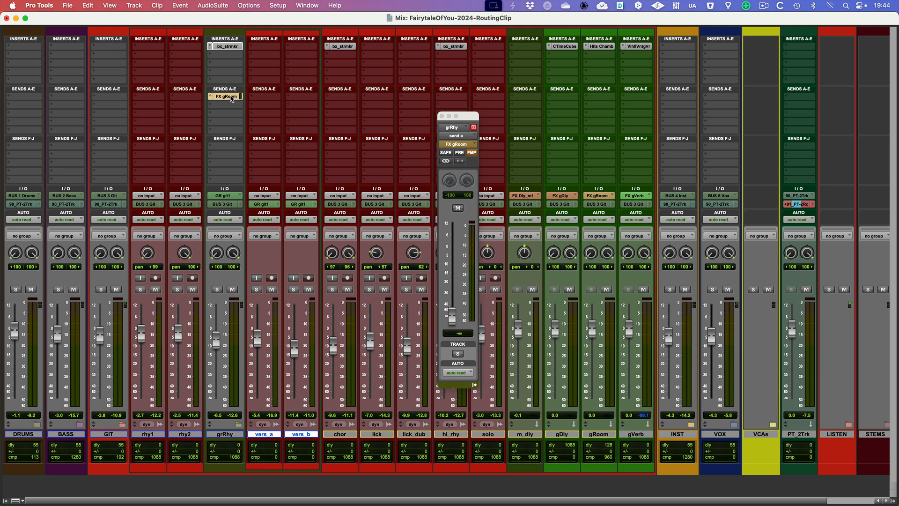
pyautogui.click(232, 435)
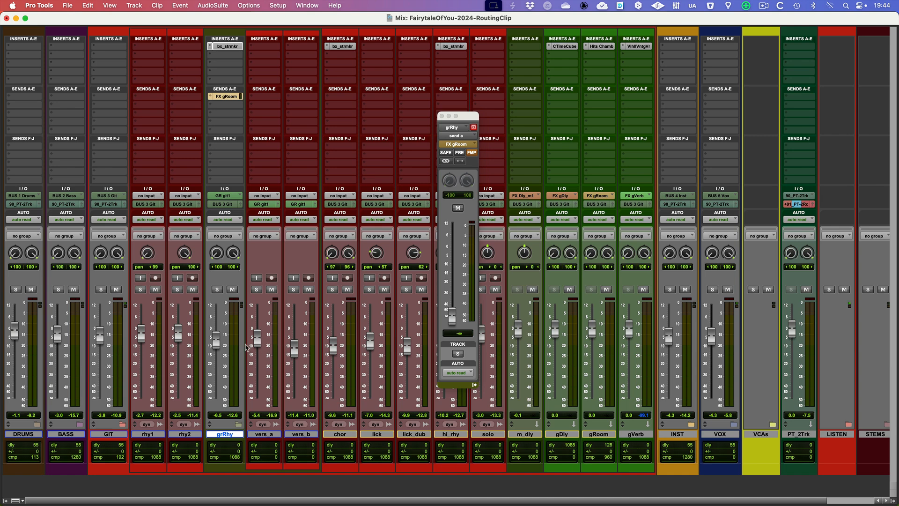
# Collapse the grRhy folder and close its floating send A window
pyautogui.click(239, 424)
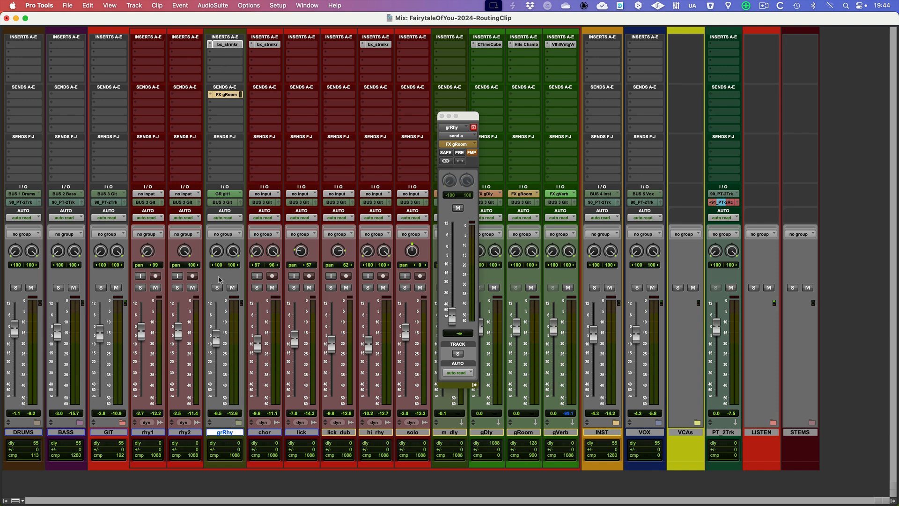
pyautogui.click(441, 115)
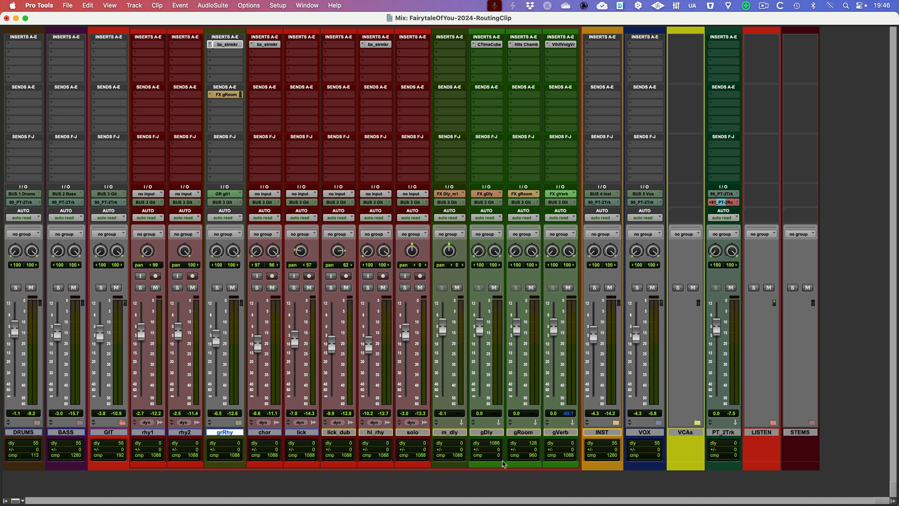
# Select the guitar effect returns m_dly through gVerb together, and collapse the GIT folder
pyautogui.click(457, 432)
pyautogui.keyDown('shift'); pyautogui.click(552, 432); pyautogui.keyUp('shift')
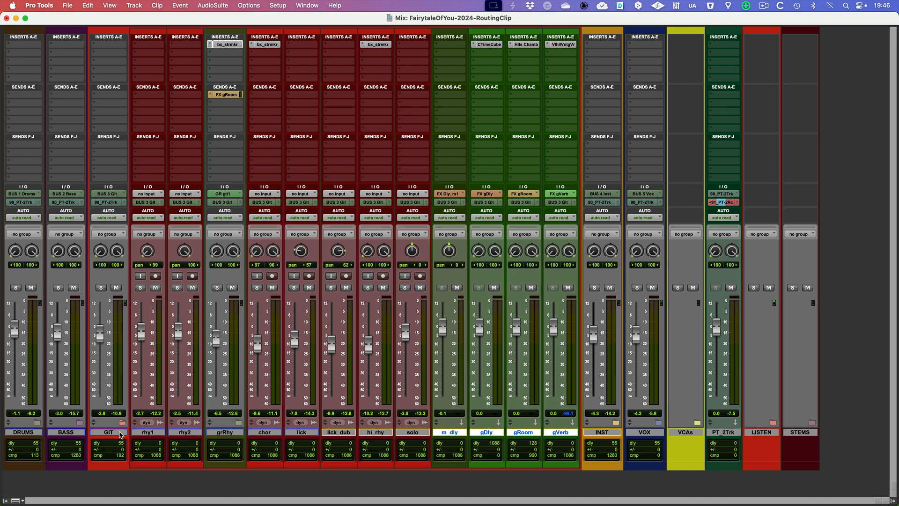
pyautogui.click(120, 435)
pyautogui.moveTo(100, 333); pyautogui.dragTo(100, 343)
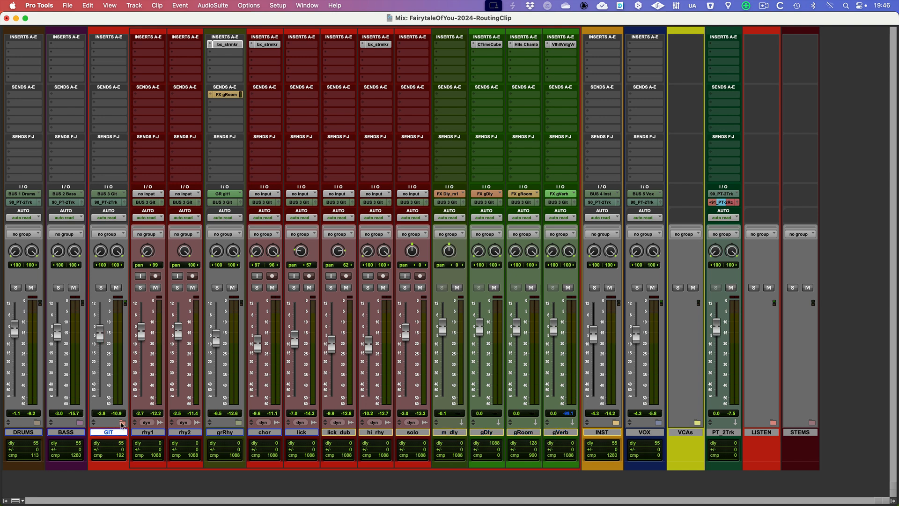
pyautogui.click(122, 422)
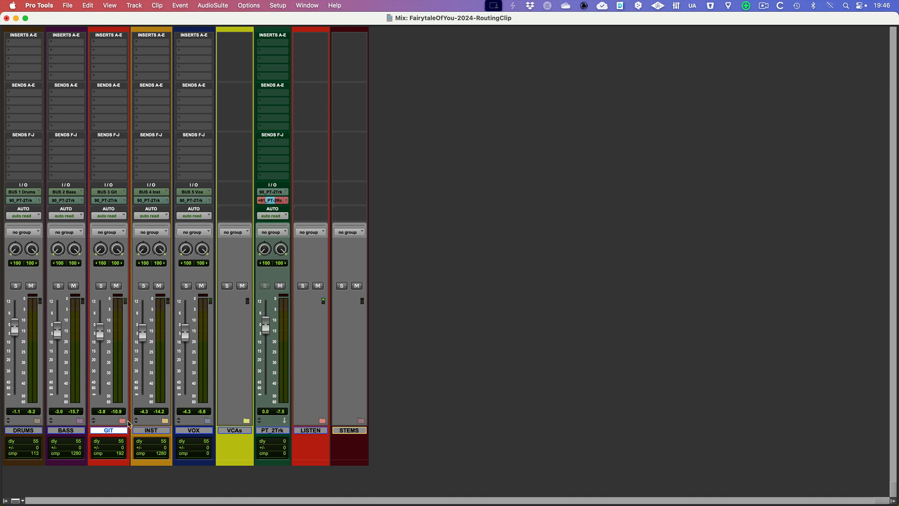
# Expand the INST folder and select lick-snyth, jazz_organ, thin_strings, trump1 and the instVerb return one after another
pyautogui.click(165, 423)
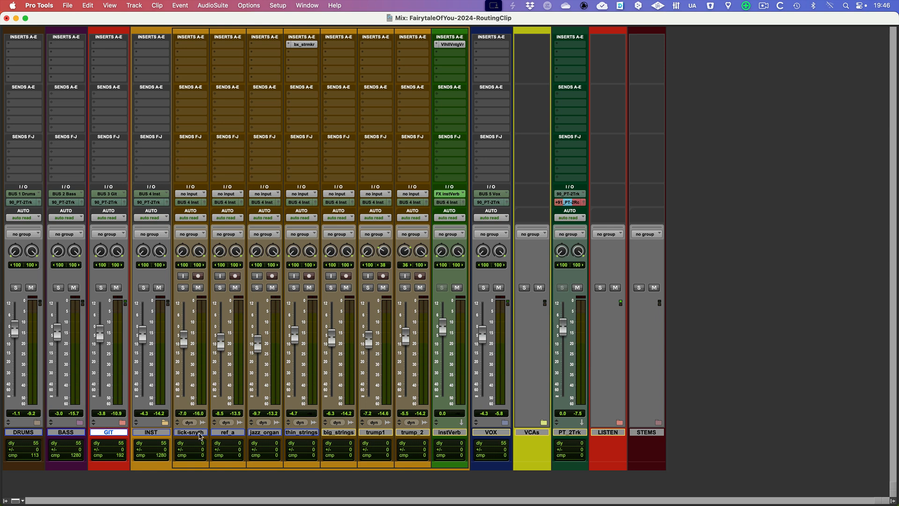
pyautogui.click(200, 433)
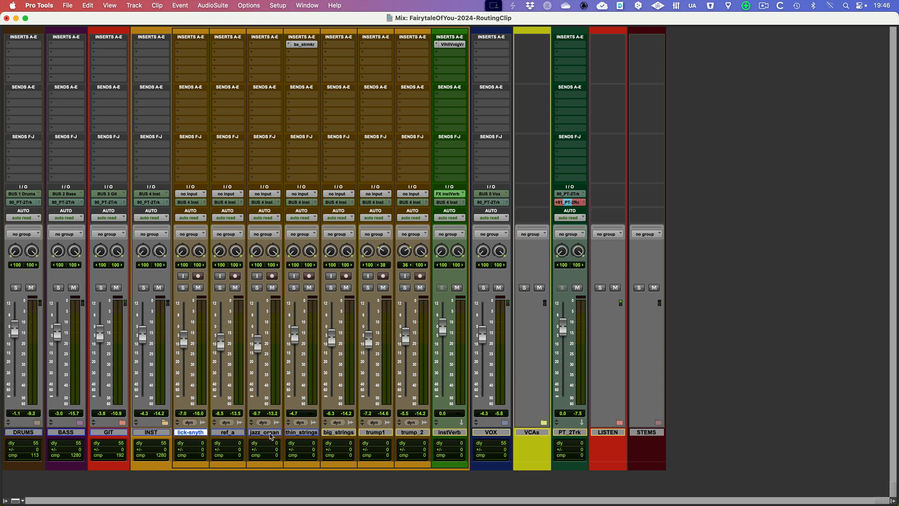
pyautogui.click(270, 437)
pyautogui.click(304, 435)
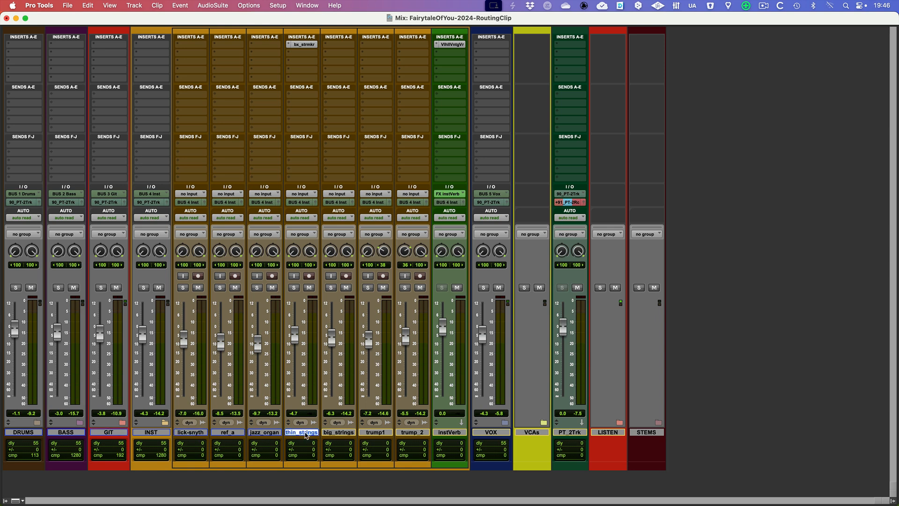
pyautogui.click(380, 434)
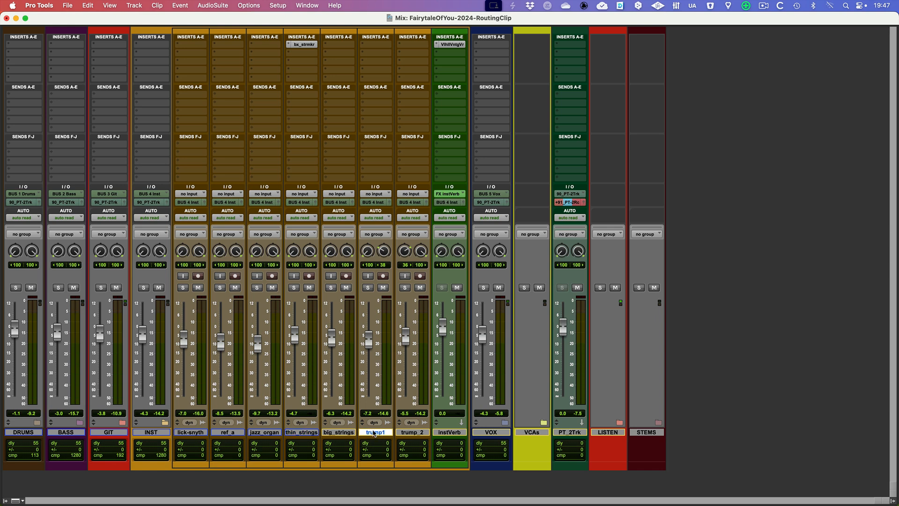
pyautogui.click(435, 434)
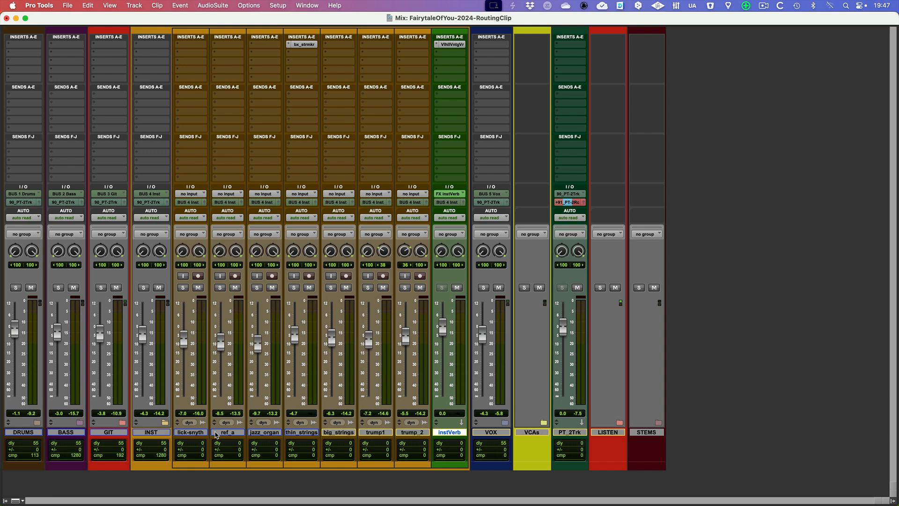
# Select big_strings and the instVerb return one after the other, and collapse the INST folder
pyautogui.click(346, 432)
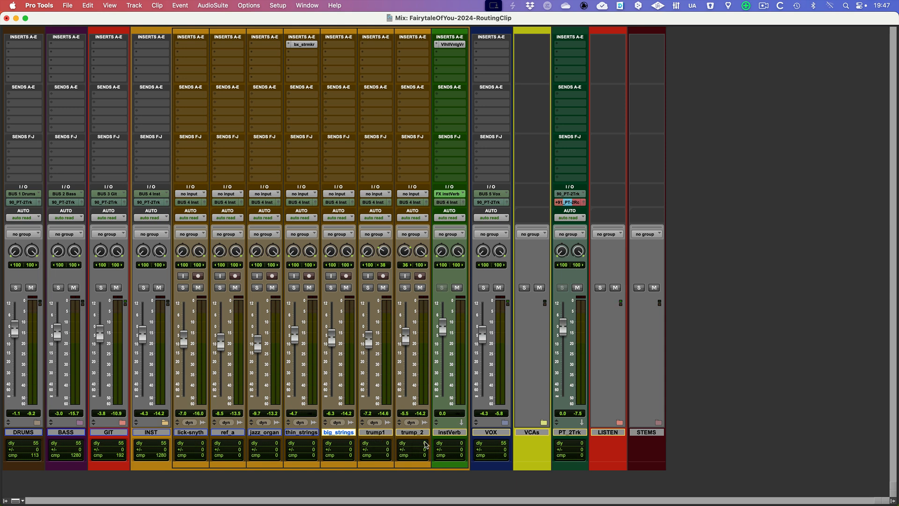
pyautogui.click(452, 432)
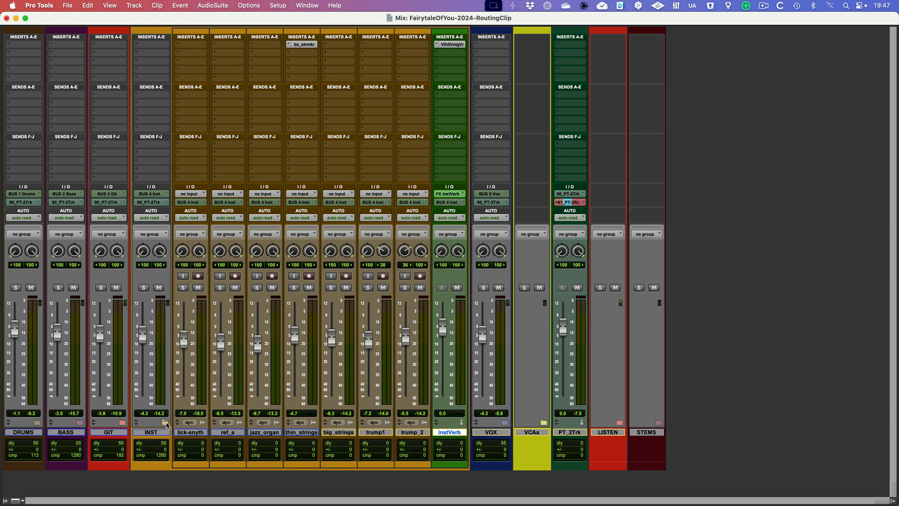
pyautogui.click(165, 423)
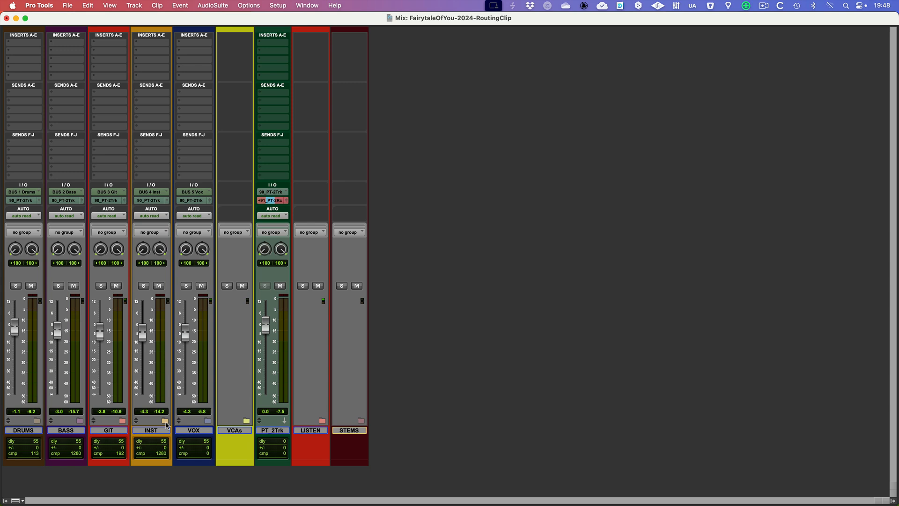
# Expand the VOX folder and select the vox_m track followed by the bgv_gr aux track
pyautogui.click(196, 432)
pyautogui.click(207, 422)
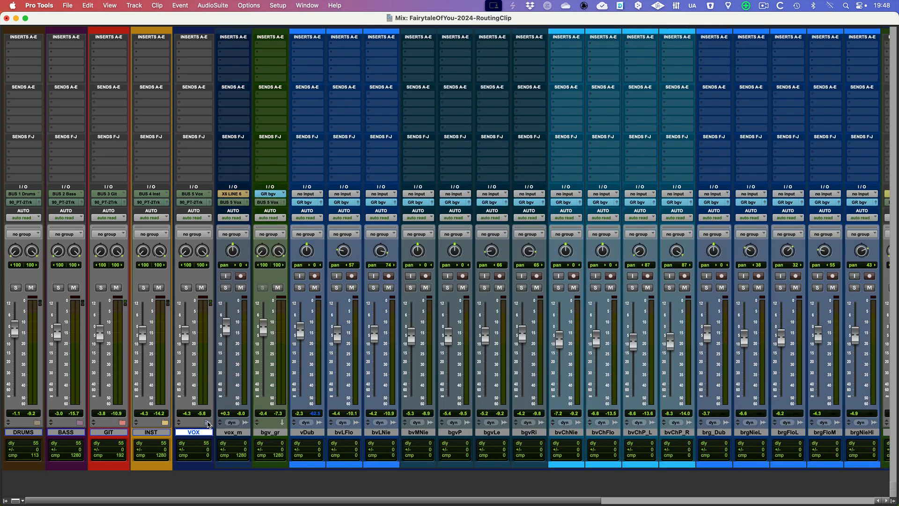
pyautogui.hscroll(2, 209, 424)
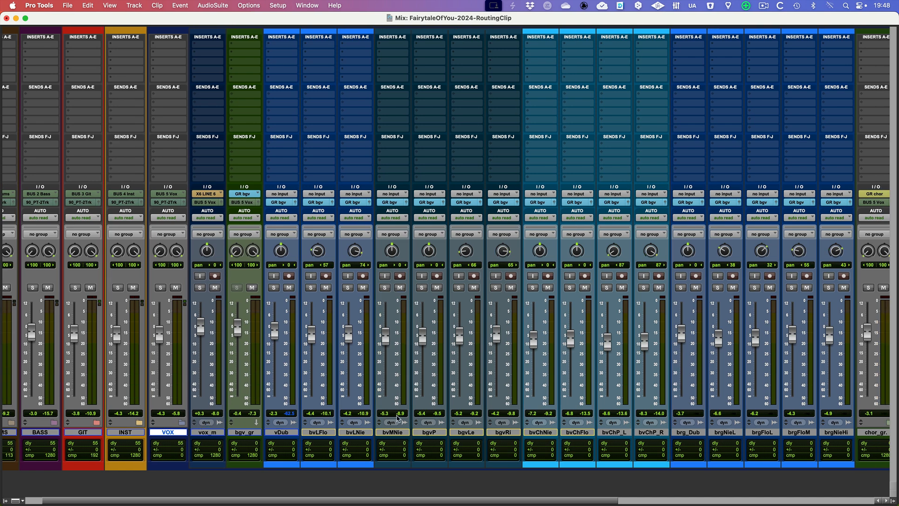
pyautogui.hscroll(4, 421, 415)
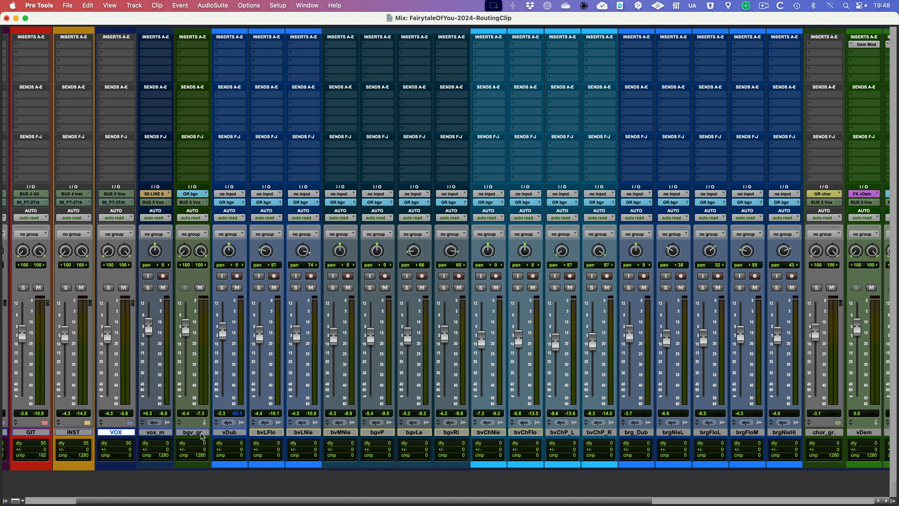
pyautogui.click(162, 433)
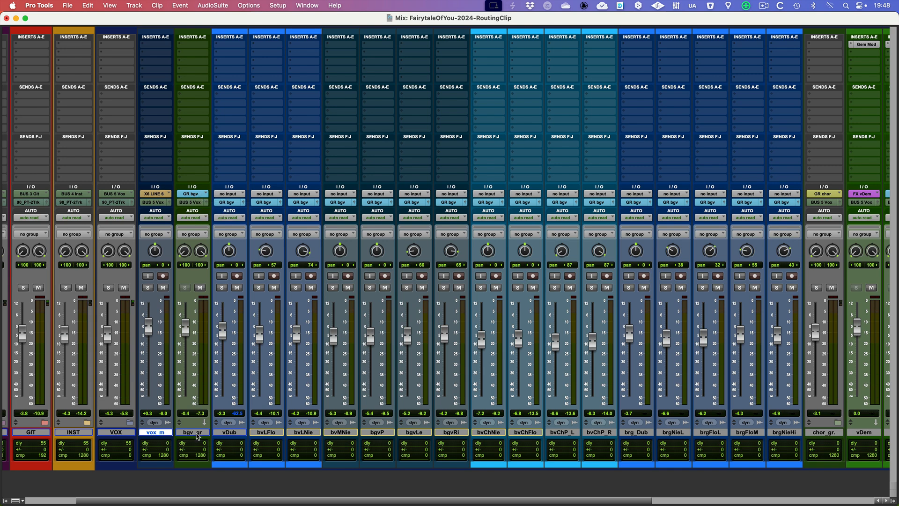
pyautogui.click(197, 433)
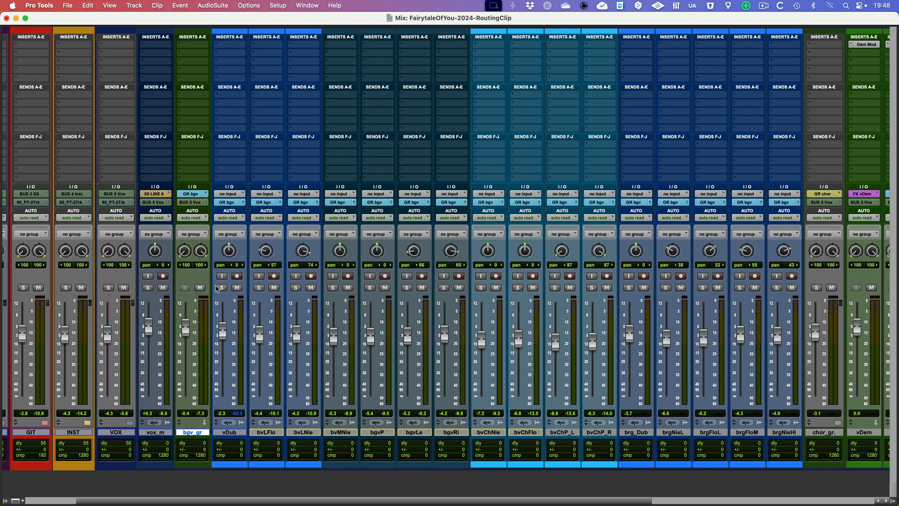
# Solo the background vocals vDub, bvLFlo and bvLNie, clearing all of their solos again
pyautogui.click(221, 287)
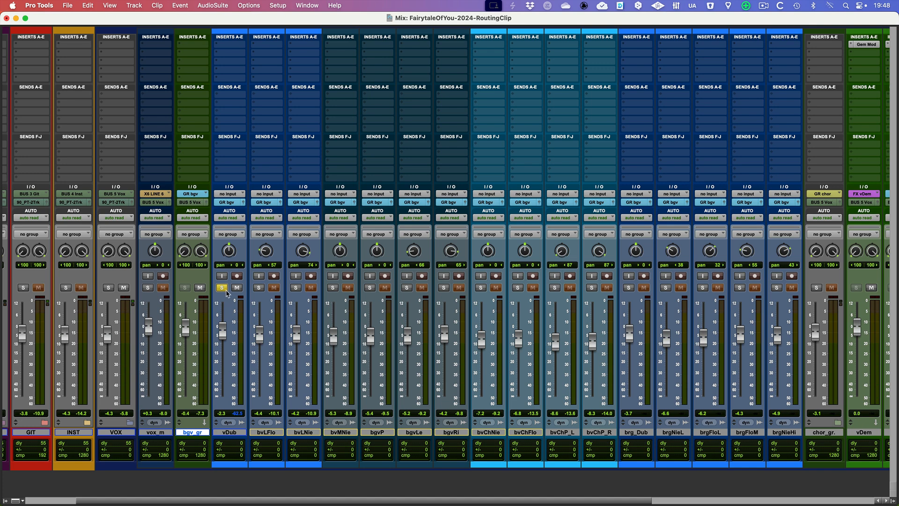
pyautogui.click(261, 288)
pyautogui.click(296, 288)
pyautogui.click(259, 287)
pyautogui.click(222, 287)
pyautogui.click(296, 288)
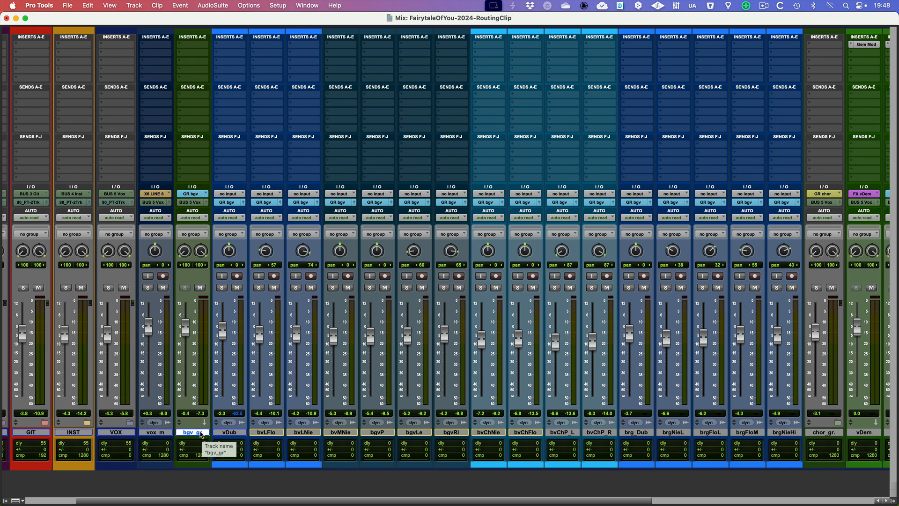
# Convert the bgv_gr aux track to a routing folder and move the tracks vDub through chor_gr. into it
pyautogui.rightClick(202, 434)
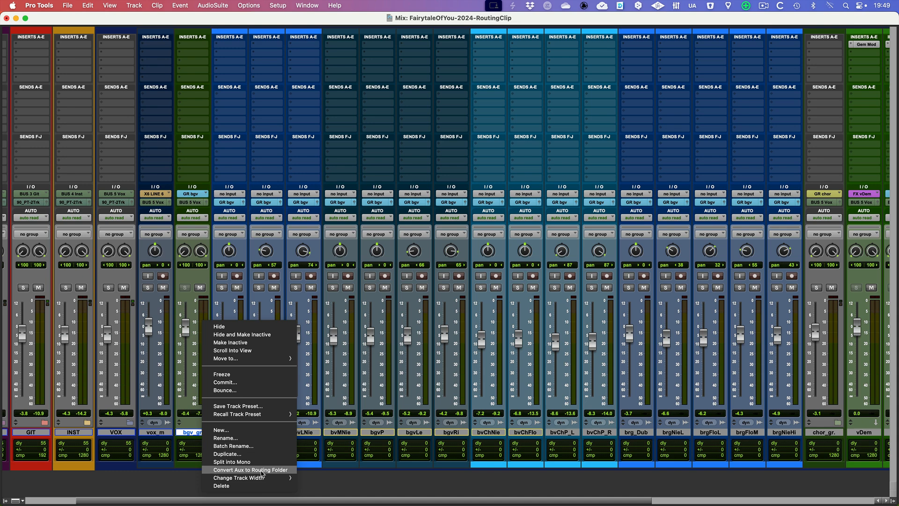
pyautogui.click(262, 474)
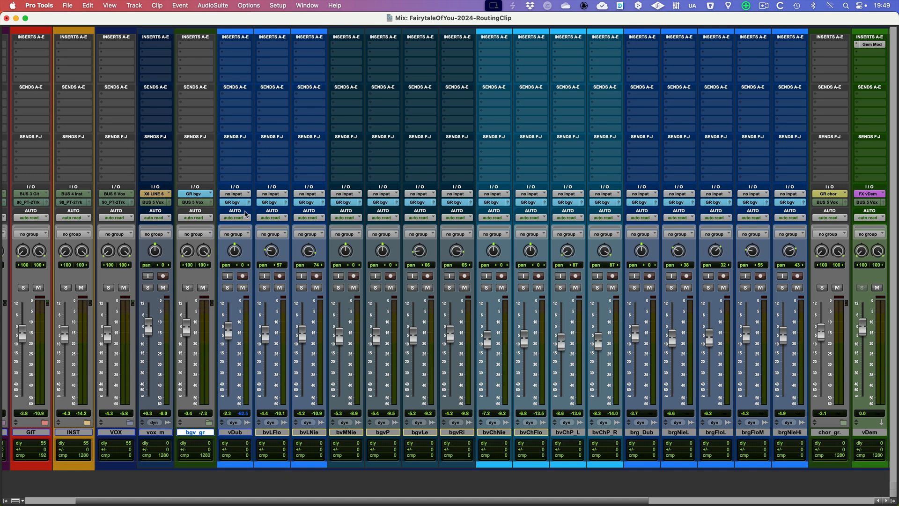
pyautogui.click(240, 434)
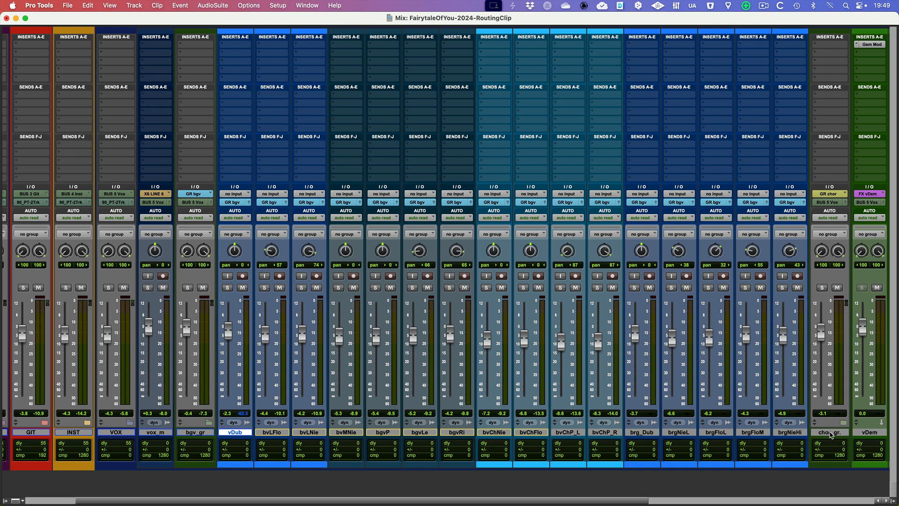
pyautogui.keyDown('shift'); pyautogui.click(830, 435); pyautogui.keyUp('shift')
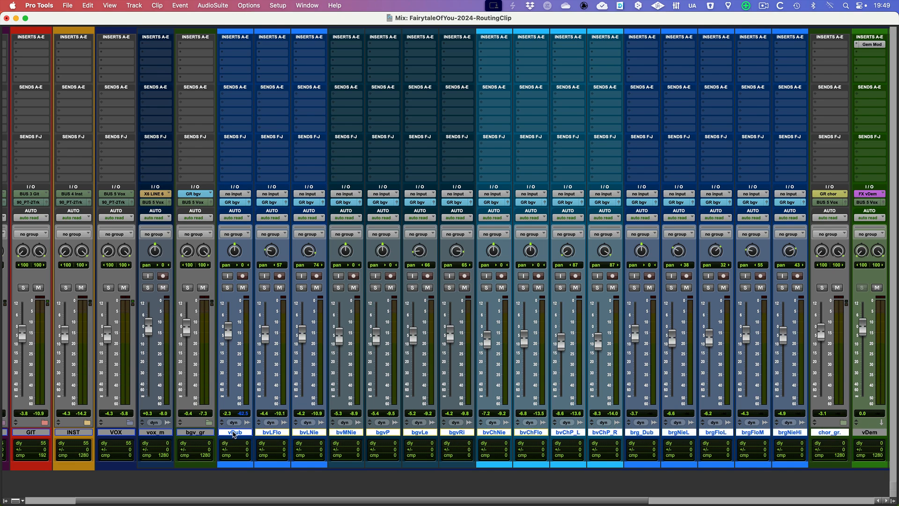
pyautogui.moveTo(234, 435); pyautogui.dragTo(198, 435)
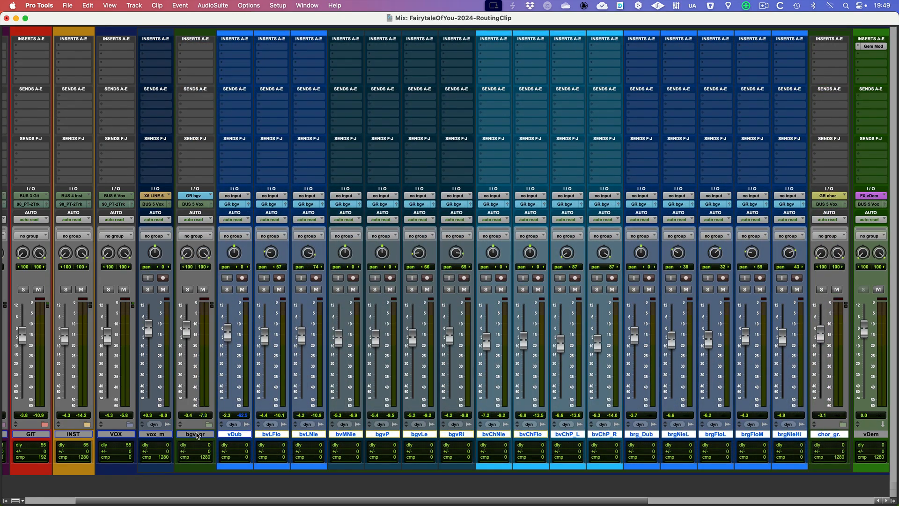
# Collapse and re-expand the bgv_gr folder to review the tracks nested inside it
pyautogui.click(209, 424)
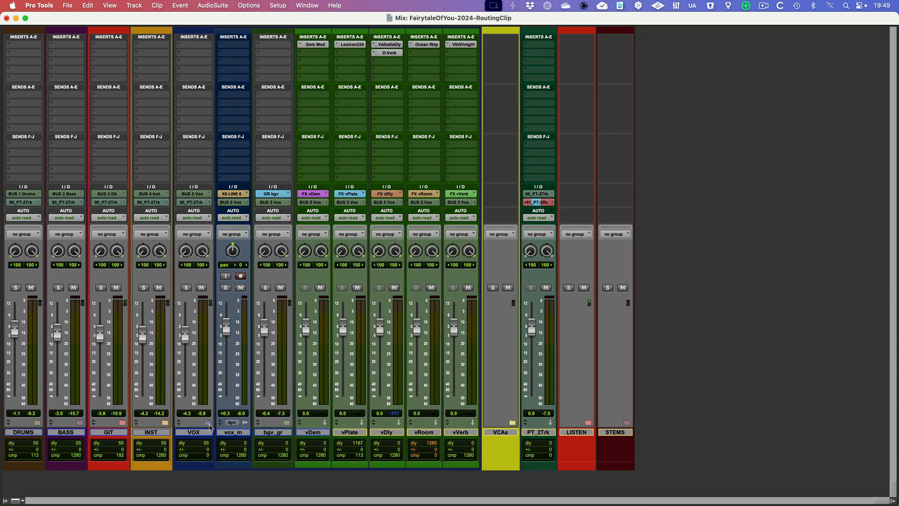
pyautogui.click(287, 423)
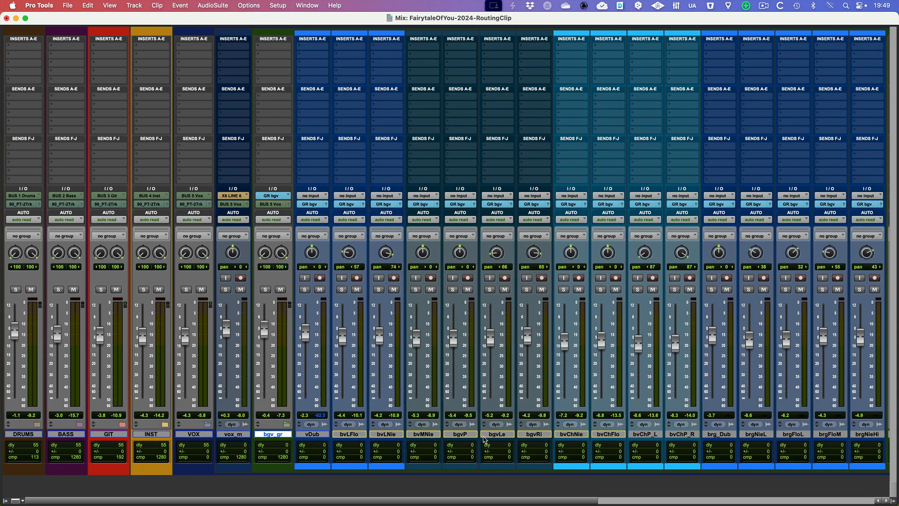
pyautogui.hscroll(5, 484, 440)
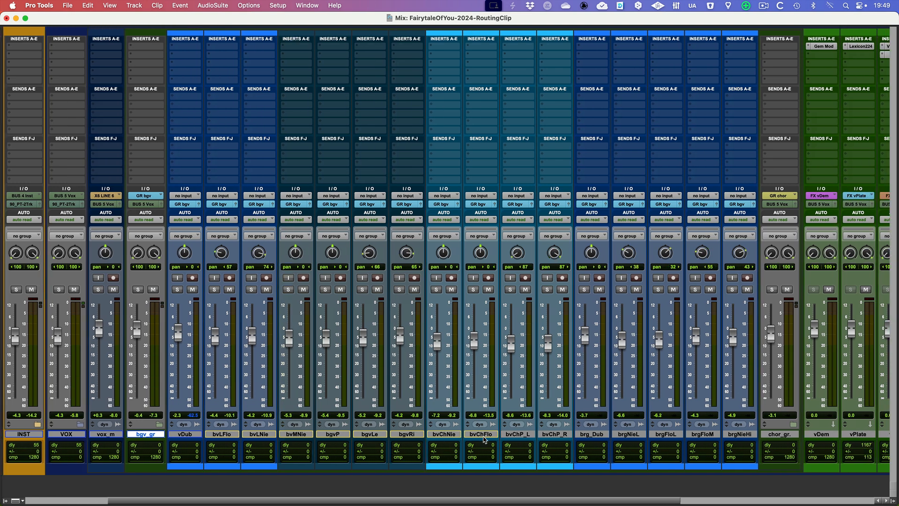
pyautogui.hscroll(3, 270, 415)
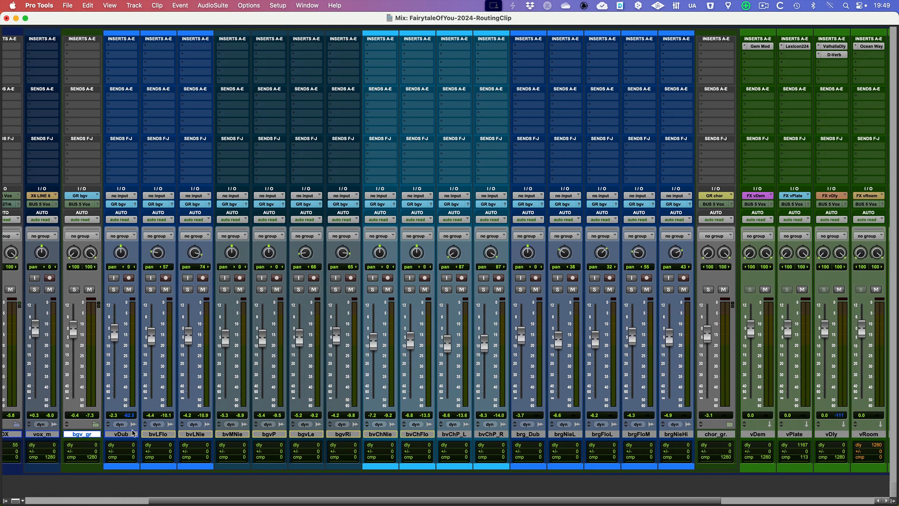
pyautogui.hscroll(1, 323, 429)
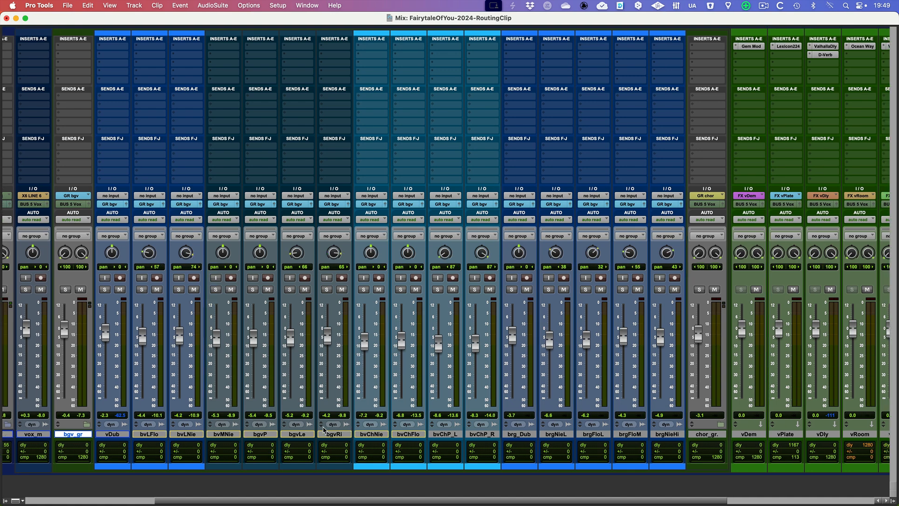
pyautogui.hscroll(2, 323, 429)
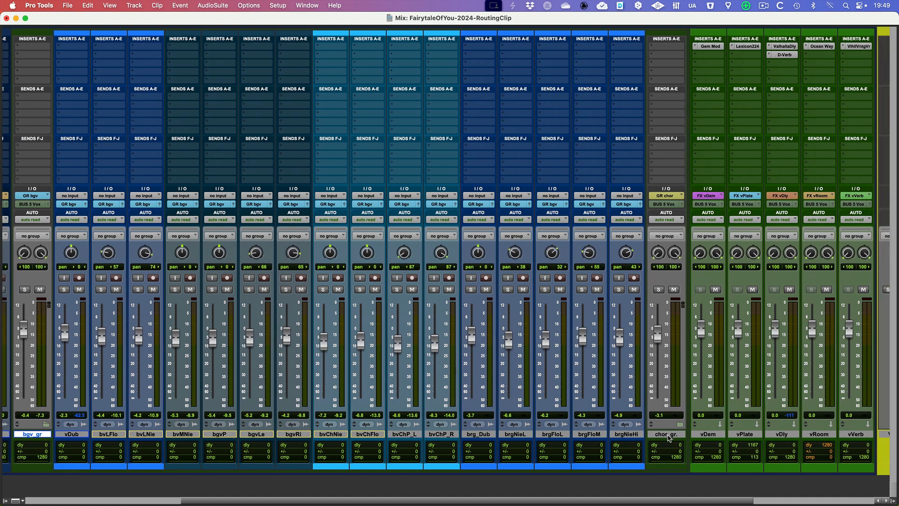
# Expand the nested chor_gr. folder and select all its tracks from chor_pal_L. to chor_hi2
pyautogui.click(669, 434)
pyautogui.hscroll(3, 660, 437)
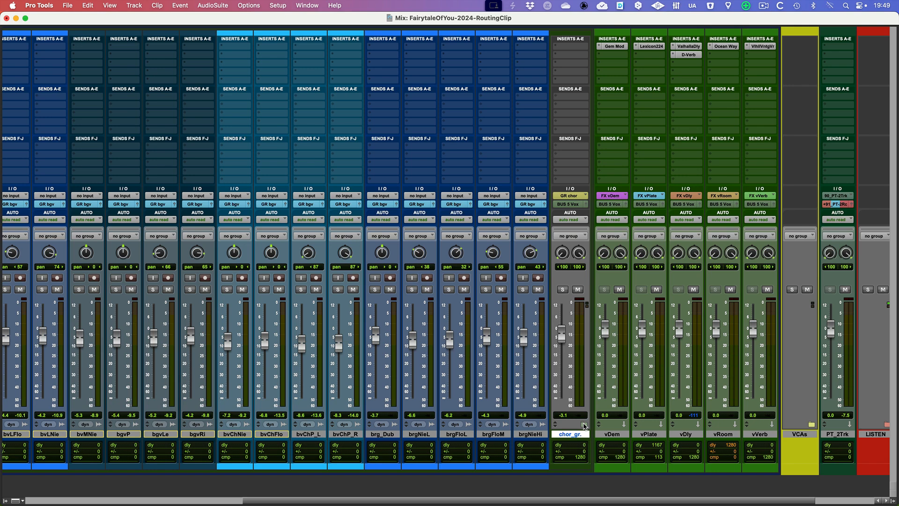
pyautogui.click(583, 425)
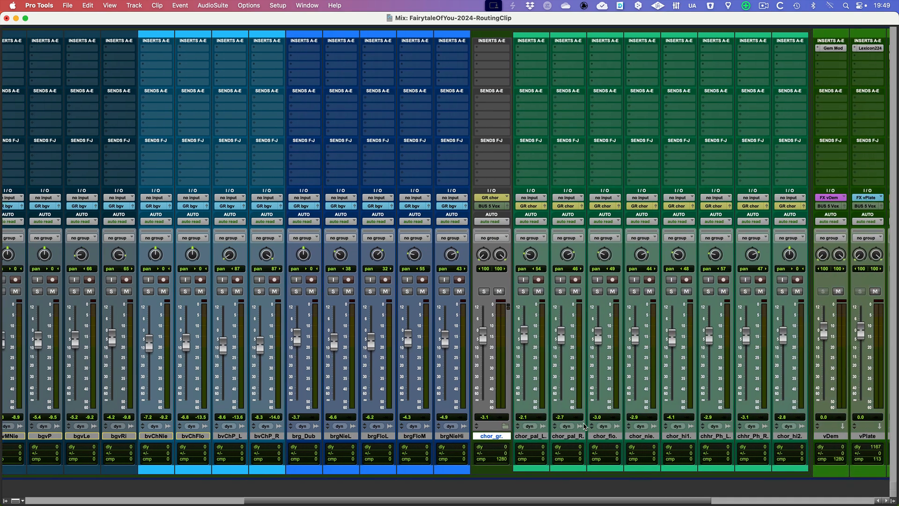
pyautogui.hscroll(1, 584, 427)
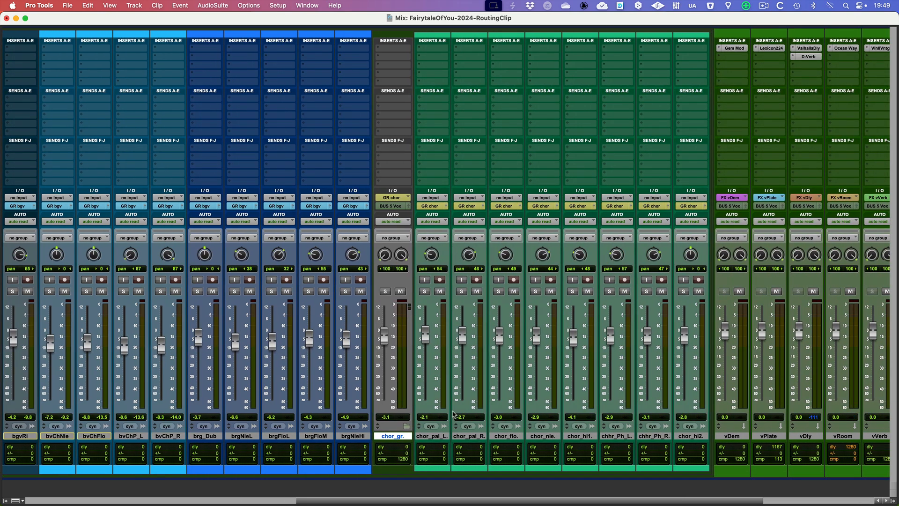
pyautogui.click(440, 437)
pyautogui.keyDown('shift'); pyautogui.click(699, 436); pyautogui.keyUp('shift')
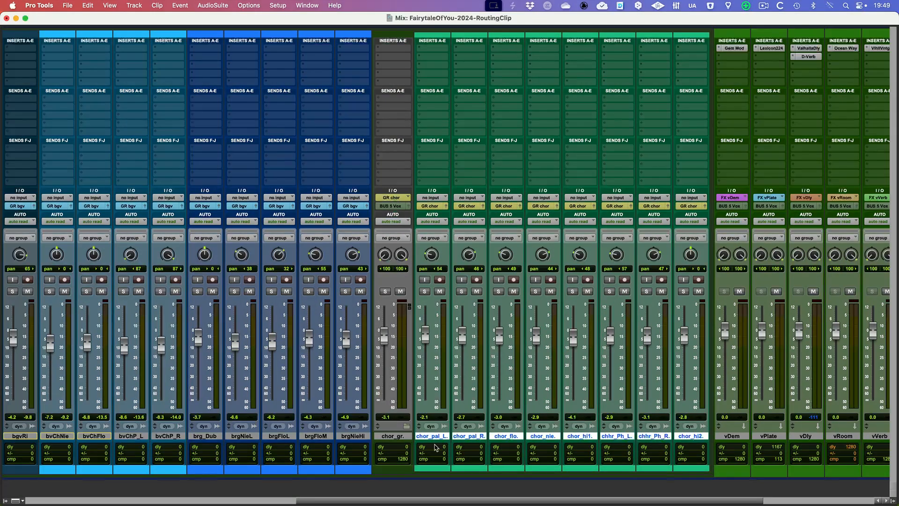
# Collapse the nested chor_gr. folder and the bgv_gr folder that contains it
pyautogui.hscroll(-3, 395, 199)
pyautogui.click(504, 427)
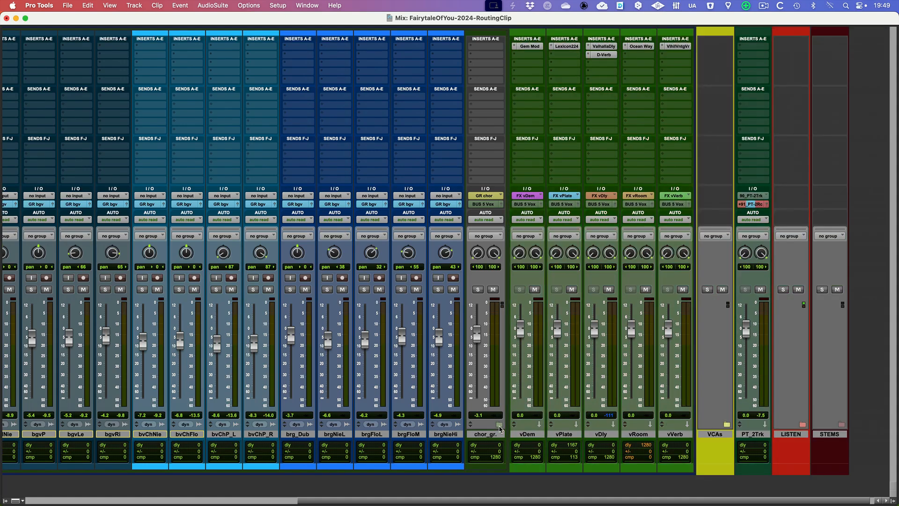
pyautogui.hscroll(-6, 355, 335)
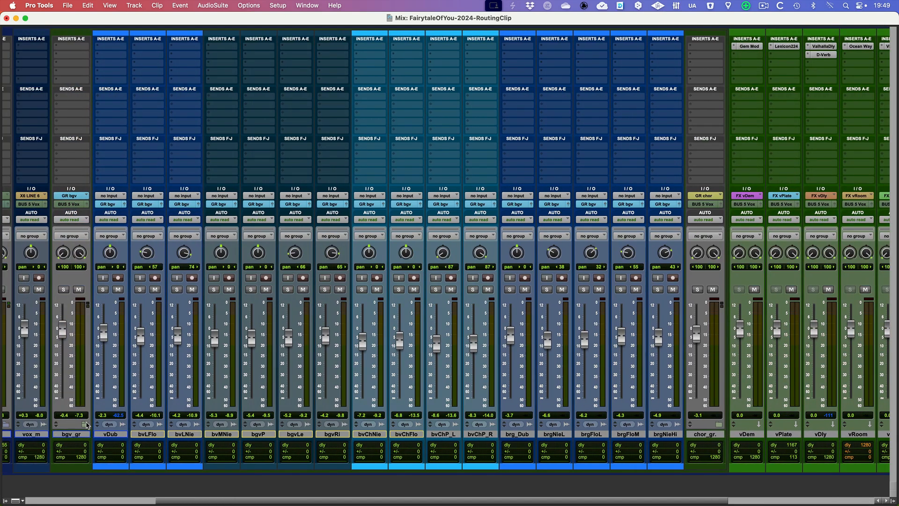
pyautogui.click(86, 424)
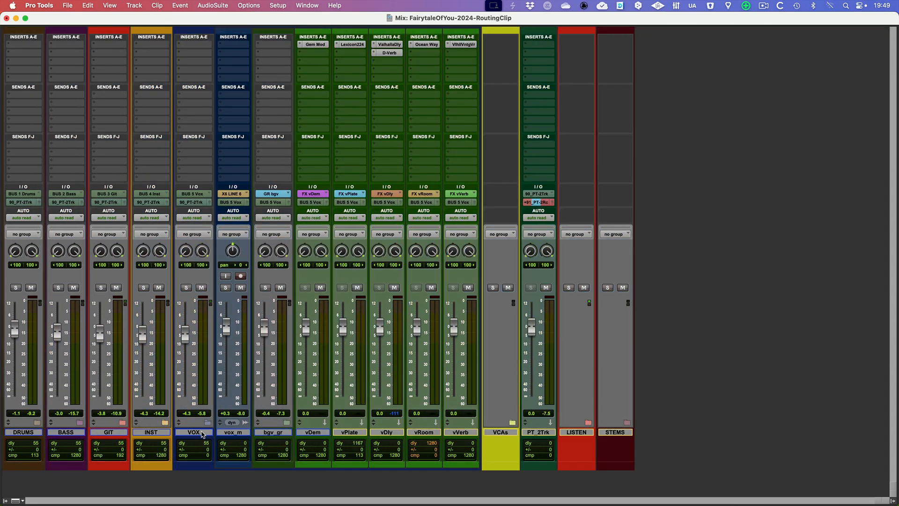
# Select the VOX folder and re-expand bgv_gr, opening and closing the chor_gr. folder nested inside it
pyautogui.click(205, 433)
pyautogui.click(286, 423)
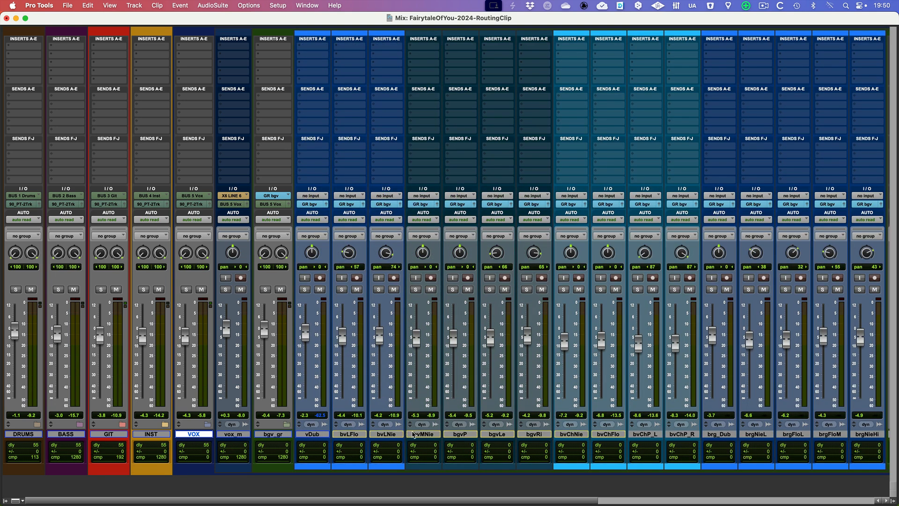
pyautogui.hscroll(5, 318, 431)
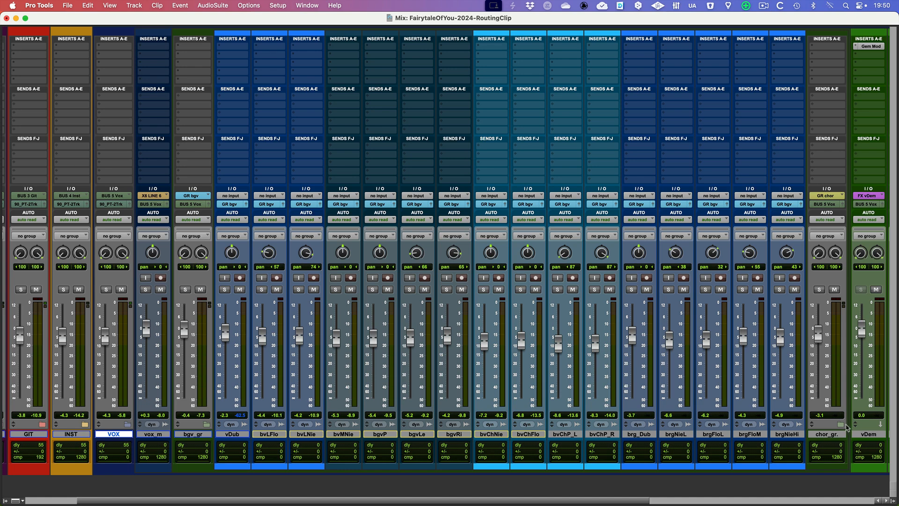
pyautogui.click(841, 424)
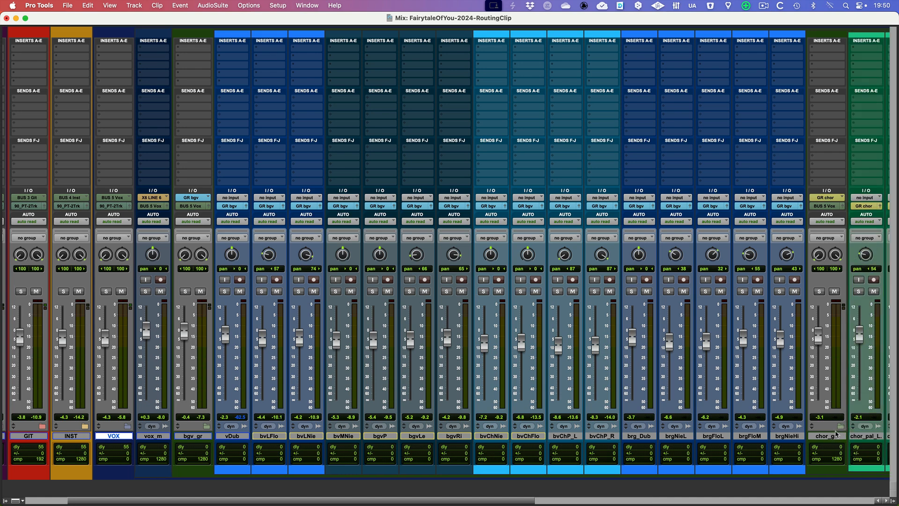
pyautogui.click(842, 428)
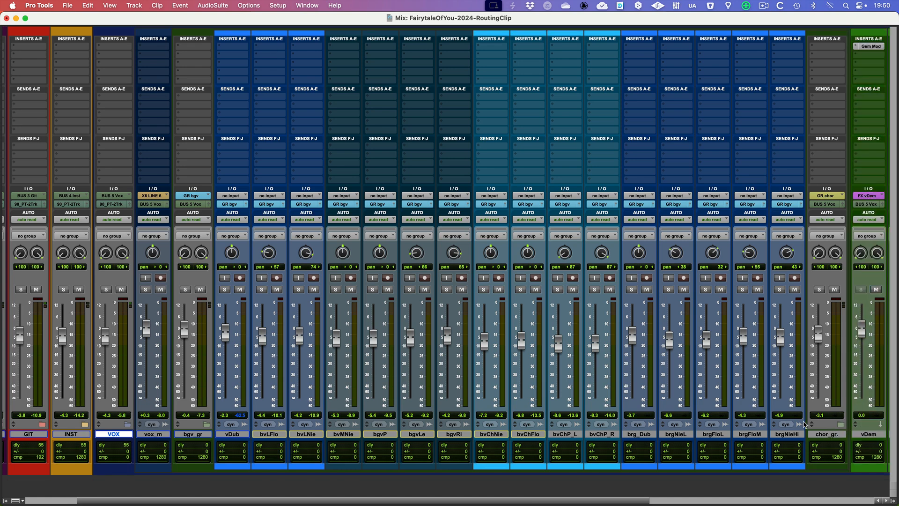
# Expand the chor_gr. folder beside its tracks, select the folder track itself and collapse it again
pyautogui.hscroll(10, 805, 424)
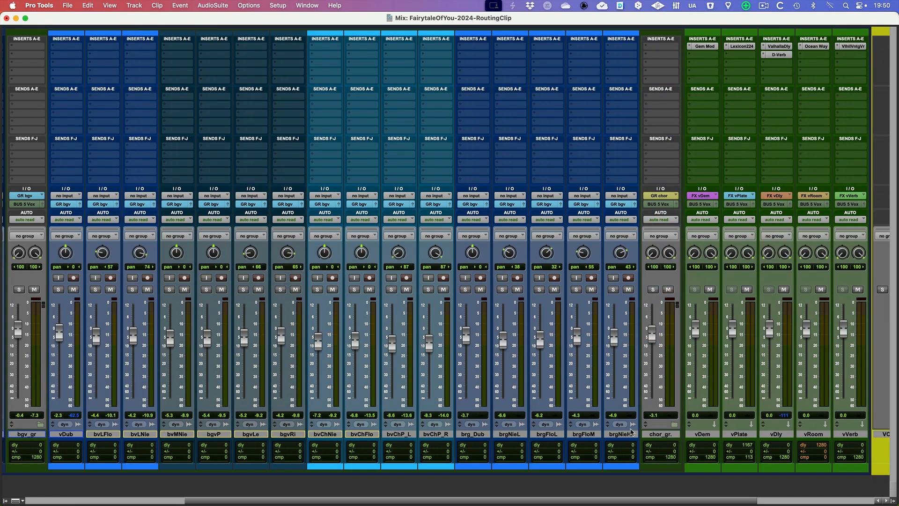
pyautogui.click(674, 424)
pyautogui.hscroll(12, 545, 355)
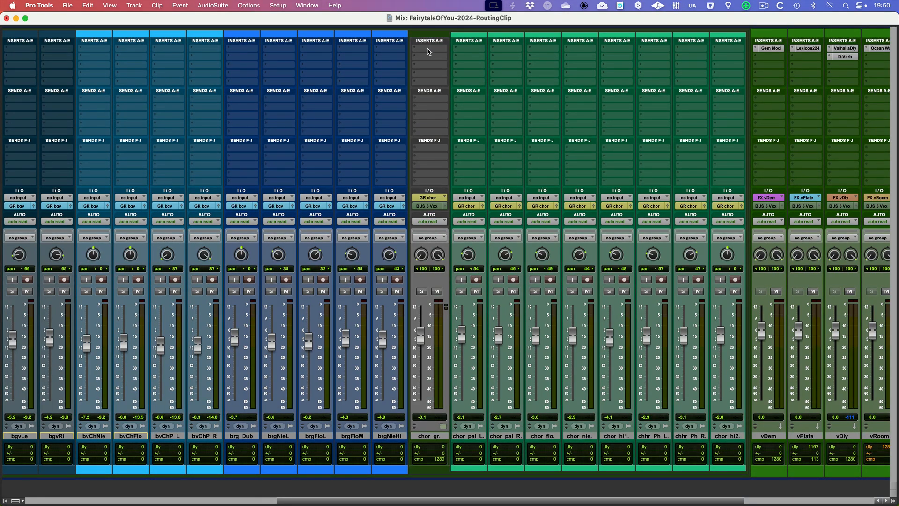
pyautogui.click(428, 437)
pyautogui.click(444, 427)
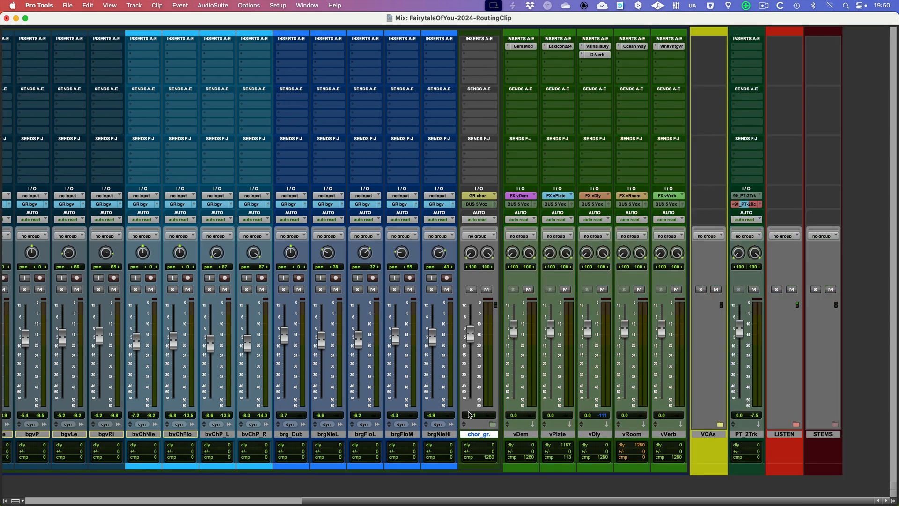
# Reopen the chor_gr. folder and review the routing of its tracks from chor_pal_L. to chor_hi2
pyautogui.hscroll(-10, 470, 415)
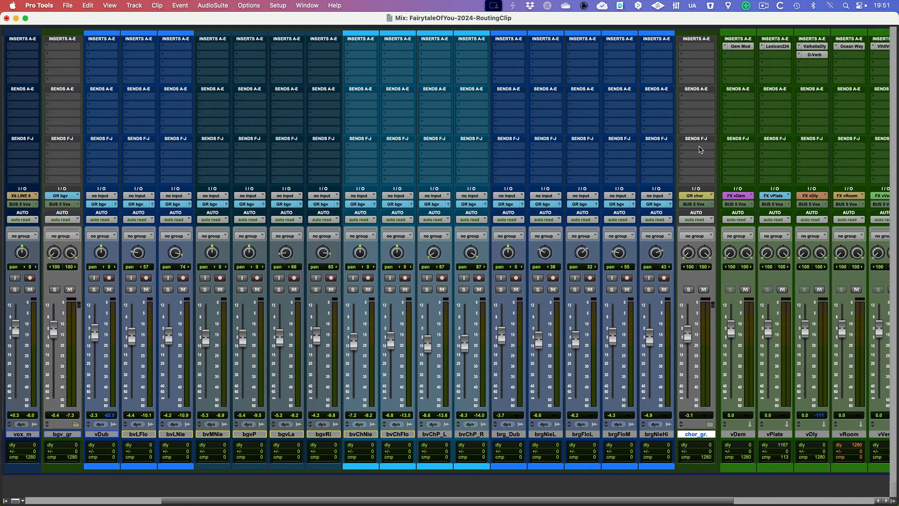
pyautogui.click(710, 424)
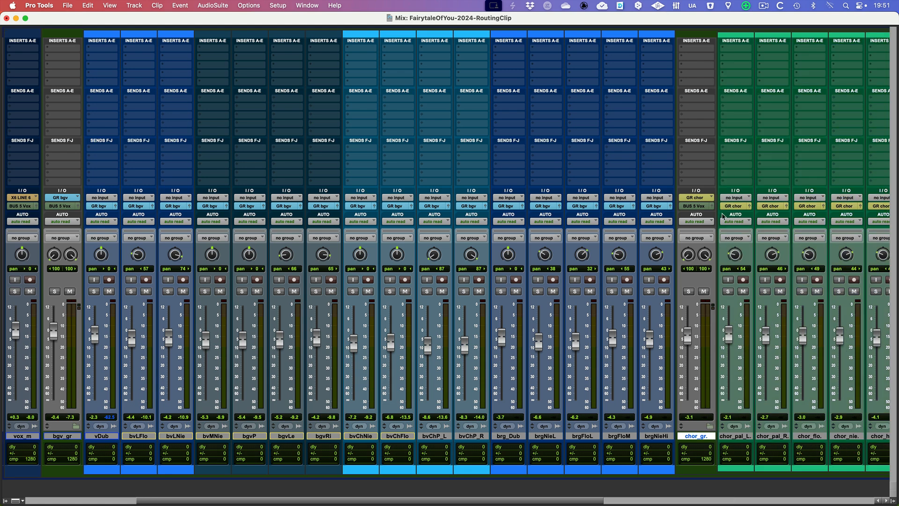
pyautogui.hscroll(9, 723, 216)
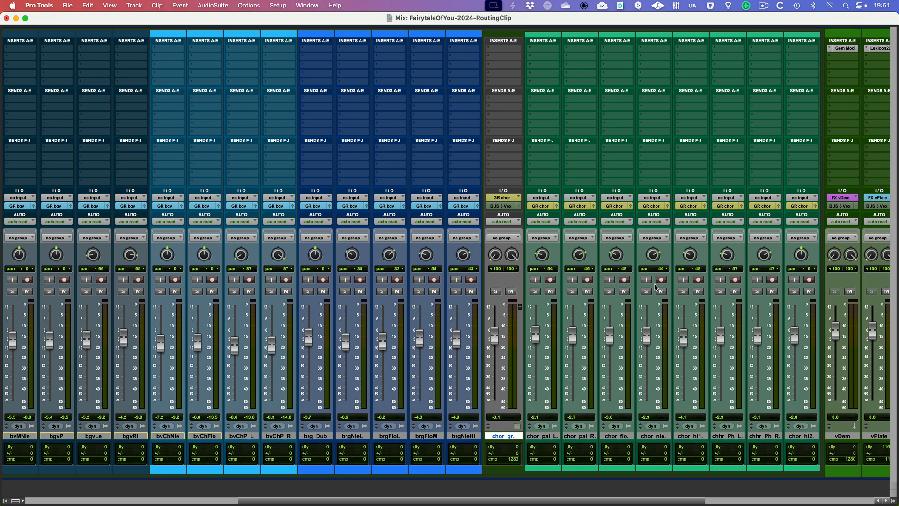
pyautogui.hscroll(3, 655, 286)
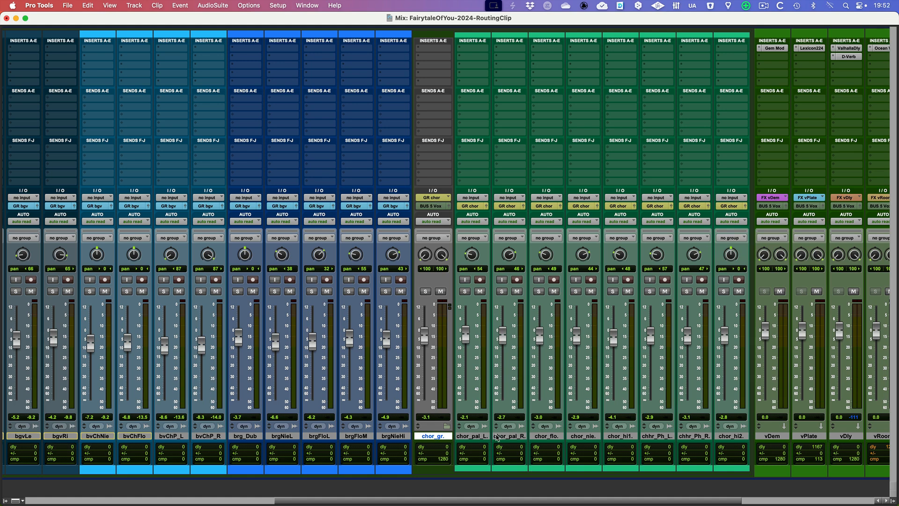
pyautogui.hscroll(-2, 478, 440)
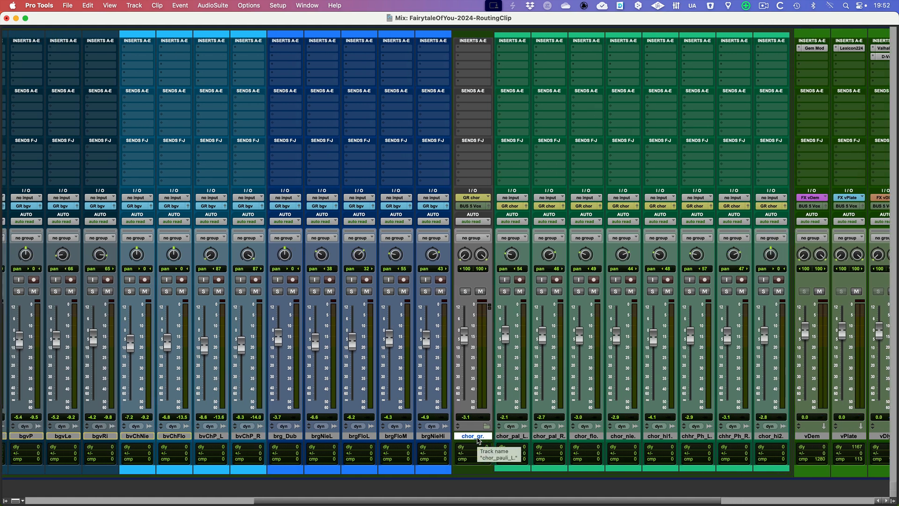
# Select the five bridge vocal tracks from brg_Dub to brgNieHi in the bgv_gr folder
pyautogui.hscroll(-1, 478, 440)
pyautogui.click(446, 436)
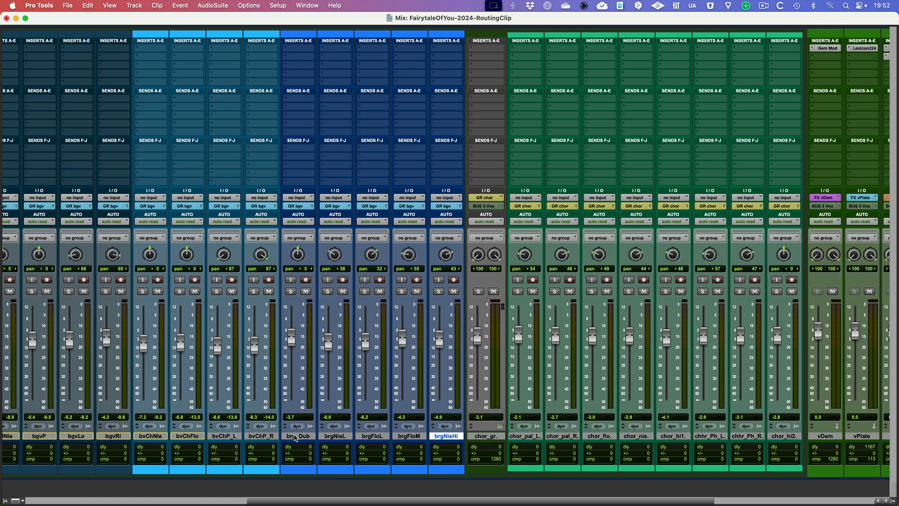
pyautogui.keyDown('shift'); pyautogui.click(299, 435); pyautogui.keyUp('shift')
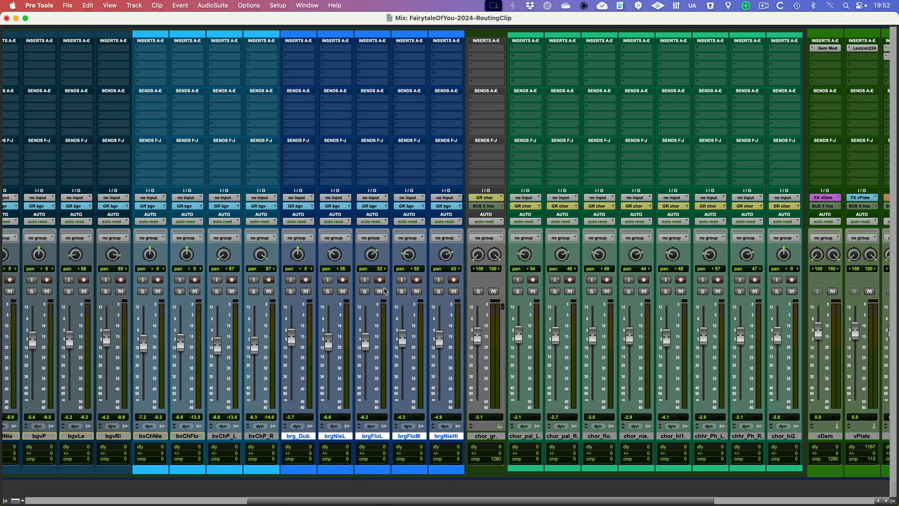
# Examine the background vocal, bridge and choir clips in the Edit window, and return to the Mix window
pyautogui.press('super+equal')
pyautogui.scroll(-3, 306, 373)
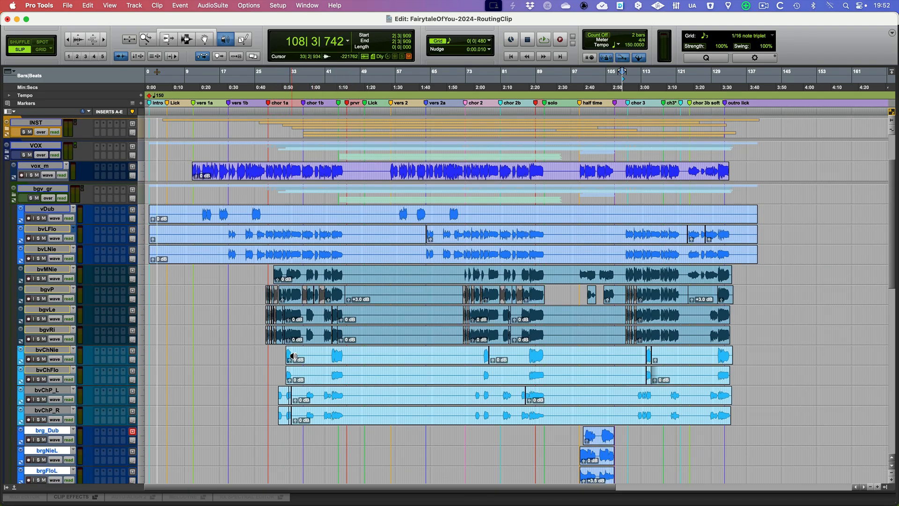
pyautogui.scroll(-2, 294, 355)
pyautogui.scroll(-4, 294, 354)
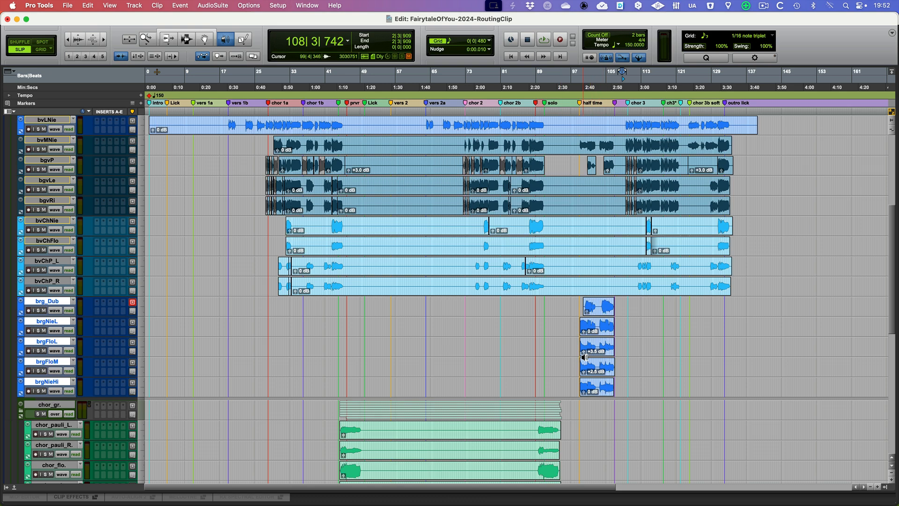
pyautogui.scroll(-5, 586, 358)
pyautogui.scroll(-3, 585, 357)
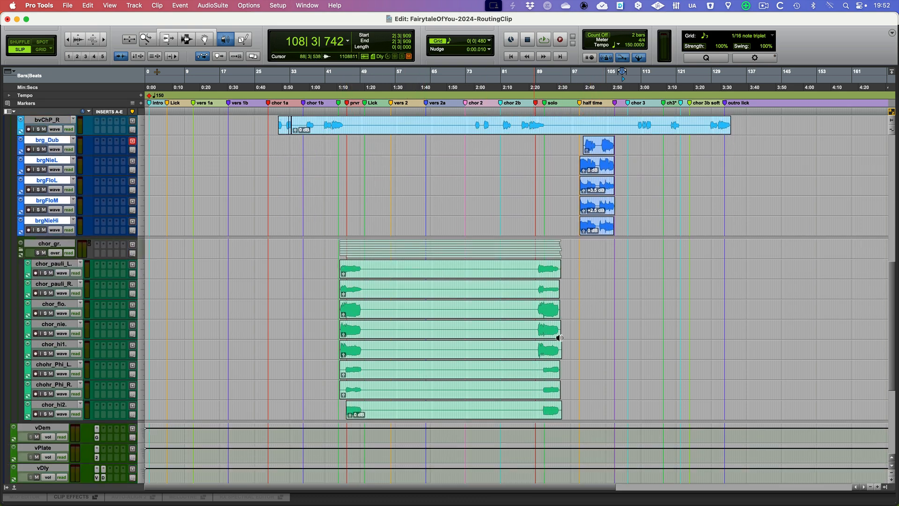
pyautogui.scroll(5, 449, 312)
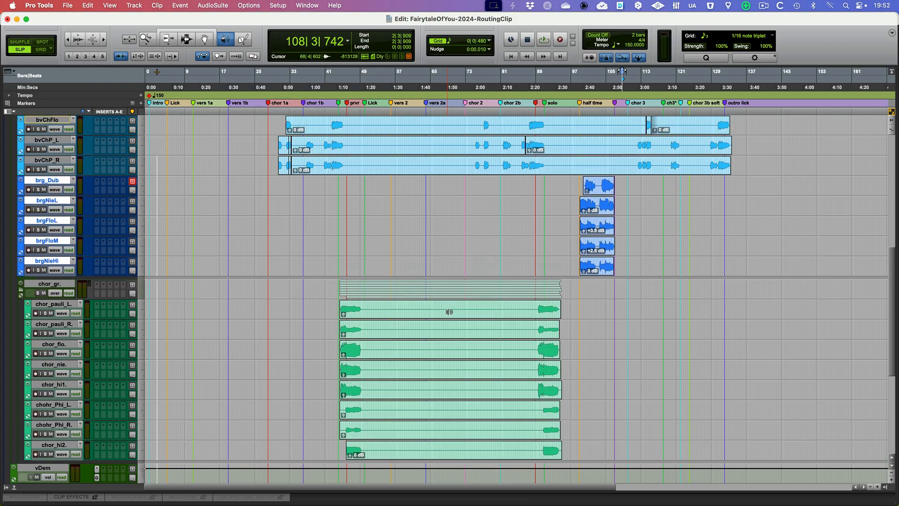
pyautogui.press('super+equal')
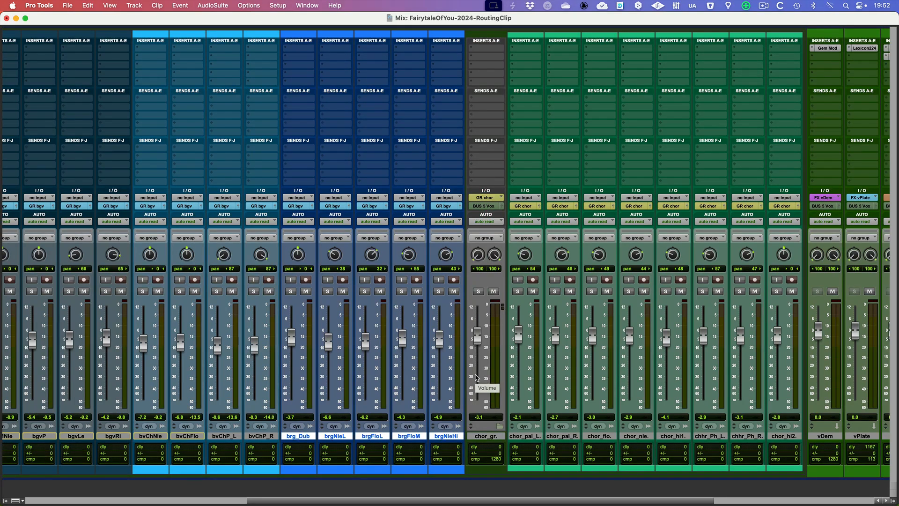
# Review the mixer strips of the VOX folder, from vox_m and bgv_gr across the background vocals to chor_gr
pyautogui.hscroll(-3, 305, 407)
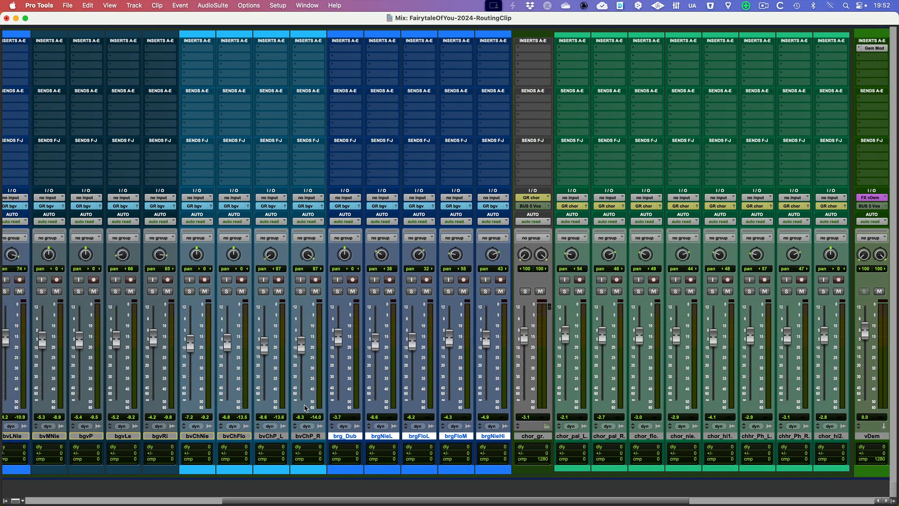
pyautogui.hscroll(-10, 305, 408)
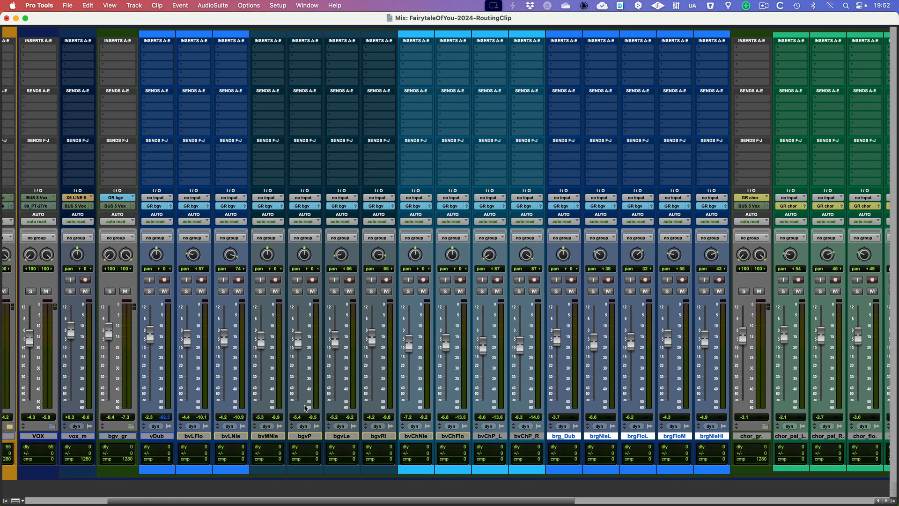
pyautogui.hscroll(-1, 305, 408)
pyautogui.hscroll(-1, 305, 408)
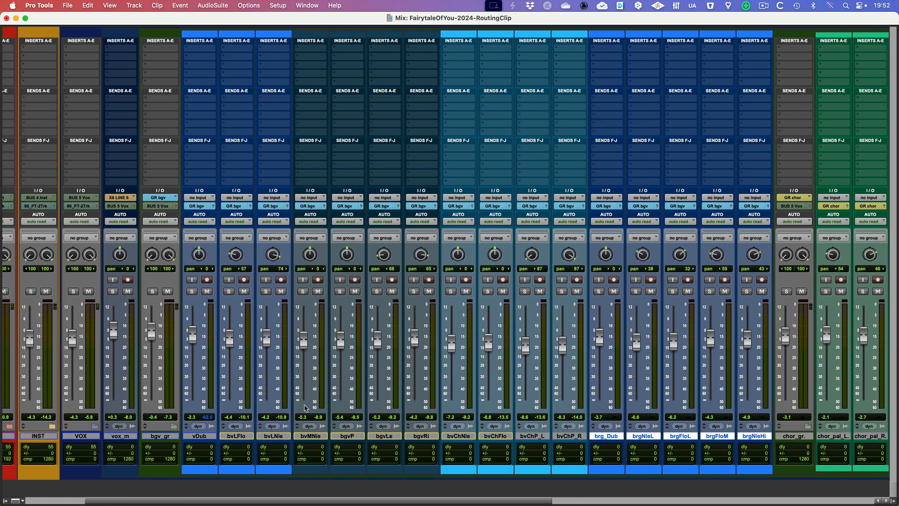
pyautogui.hscroll(-1, 305, 408)
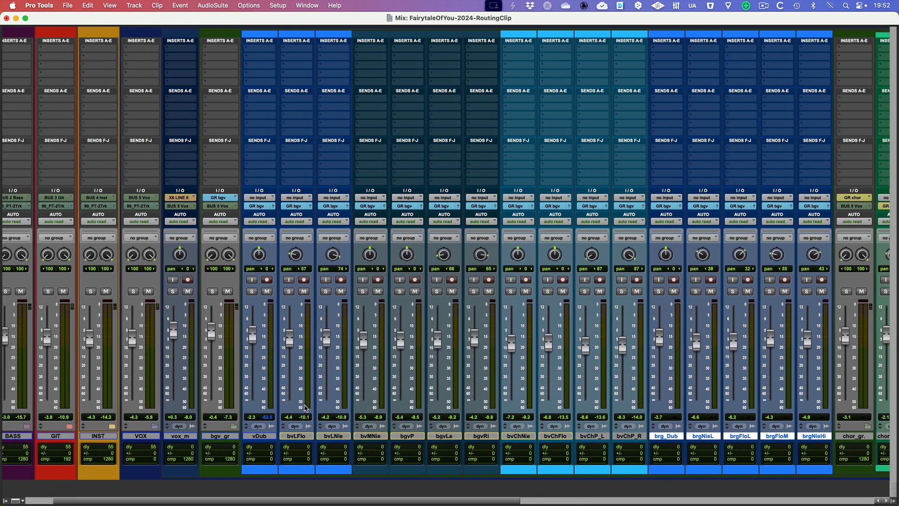
pyautogui.hscroll(1, 213, 448)
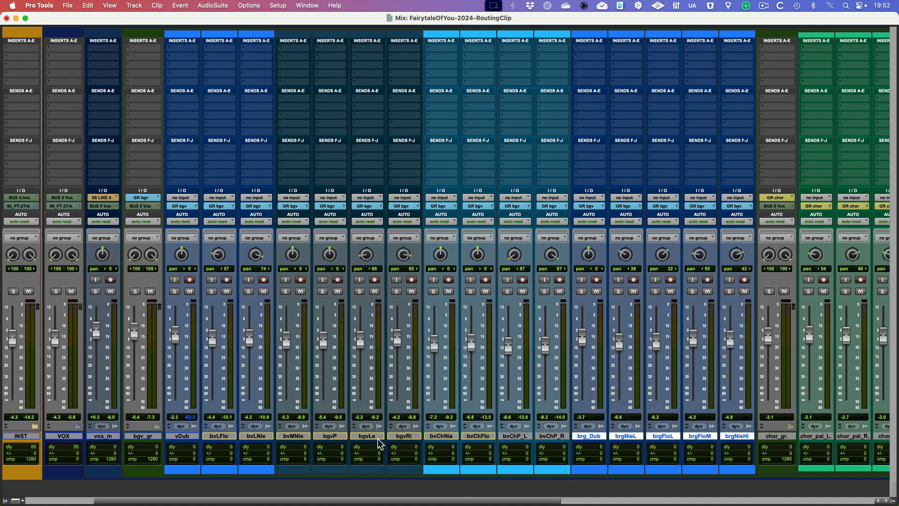
# Select all vocal effect return tracks from vDem to vVerb
pyautogui.hscroll(3, 603, 407)
pyautogui.hscroll(10, 603, 407)
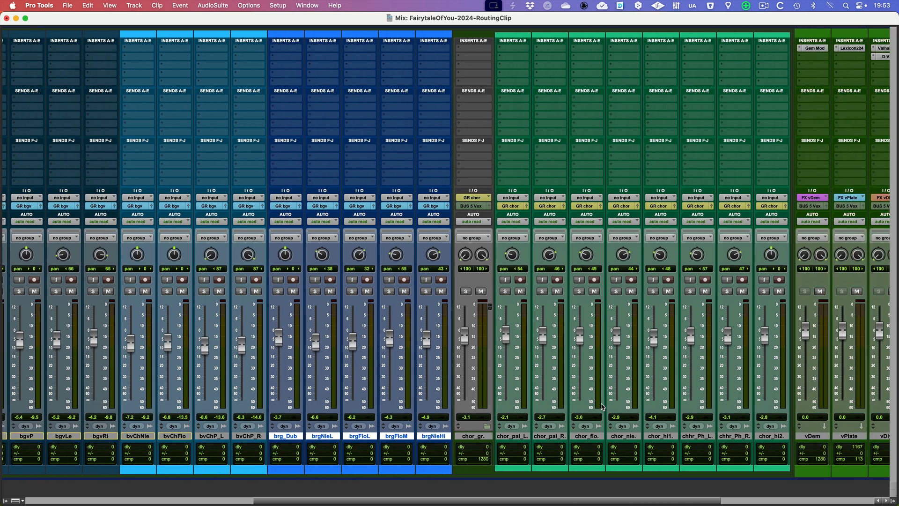
pyautogui.hscroll(2, 603, 407)
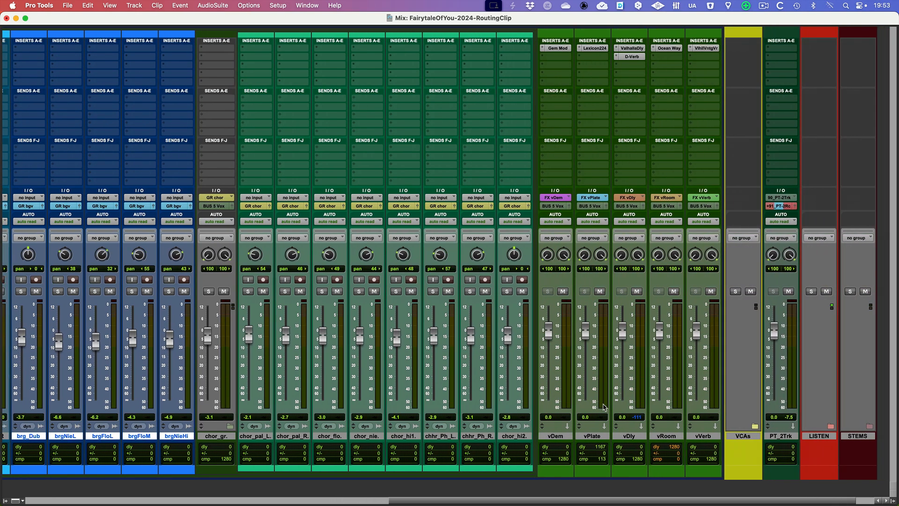
pyautogui.click(562, 436)
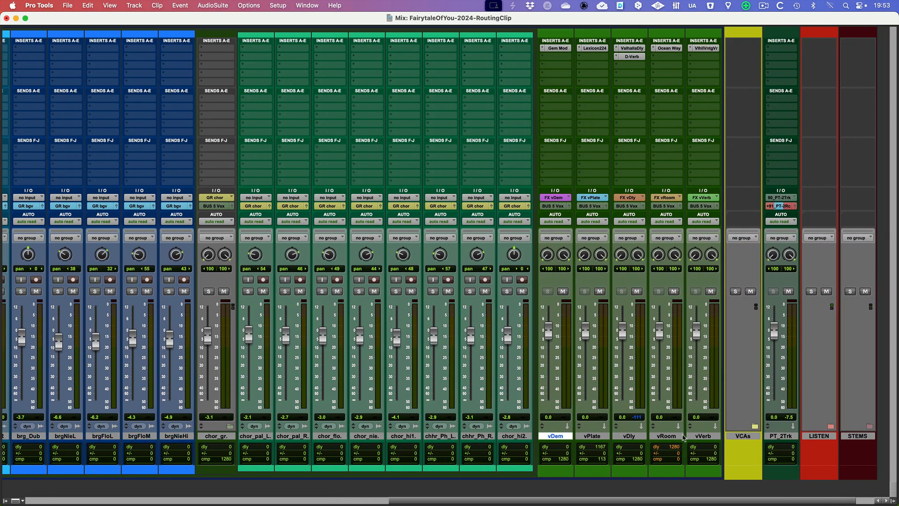
pyautogui.keyDown('shift'); pyautogui.click(705, 436); pyautogui.keyUp('shift')
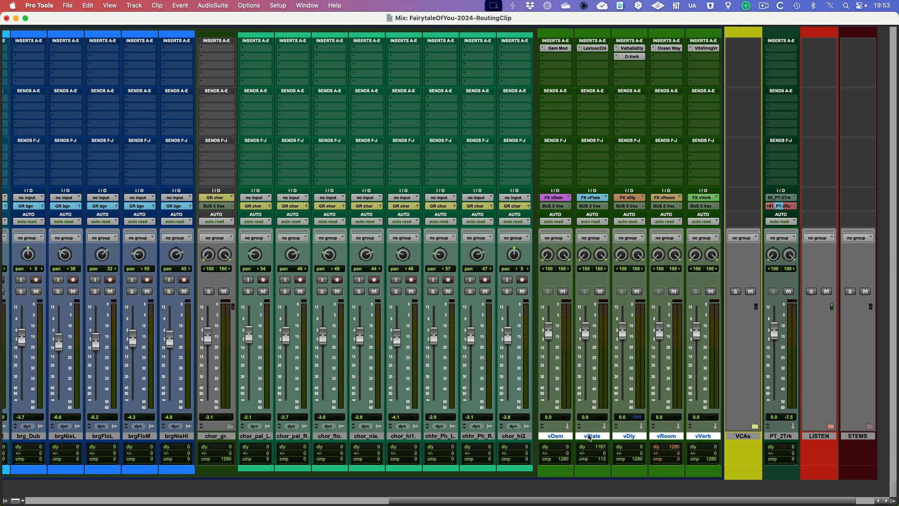
# Select the vocal effect returns one at a time: vPlate, vDly, vRoom, vVerb and vDem
pyautogui.click(589, 436)
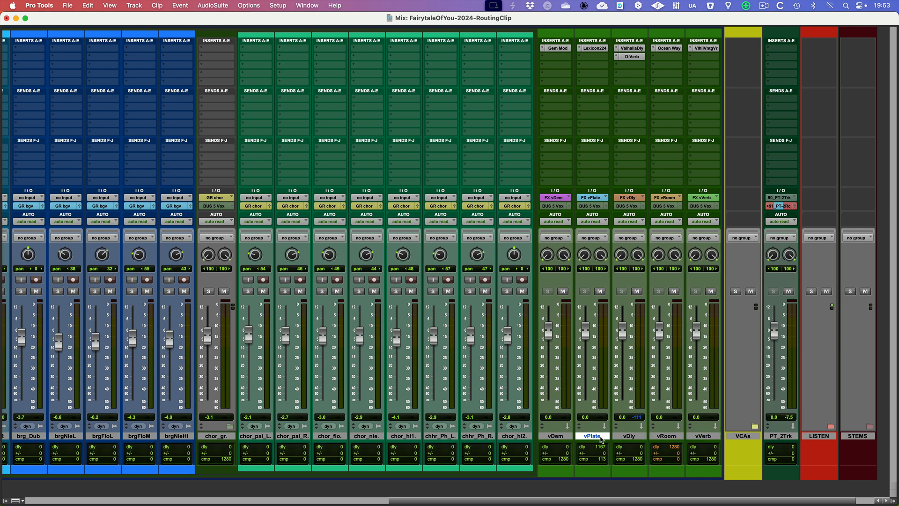
pyautogui.click(636, 437)
pyautogui.click(667, 437)
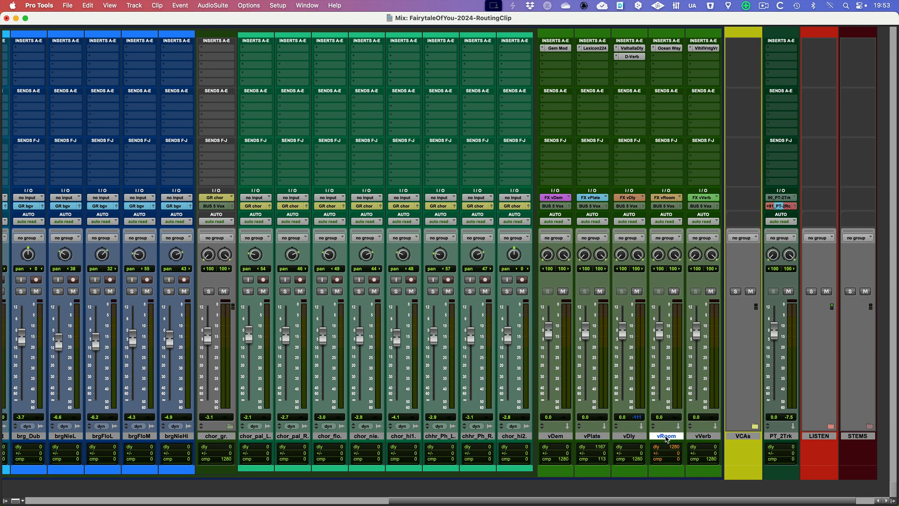
pyautogui.click(707, 436)
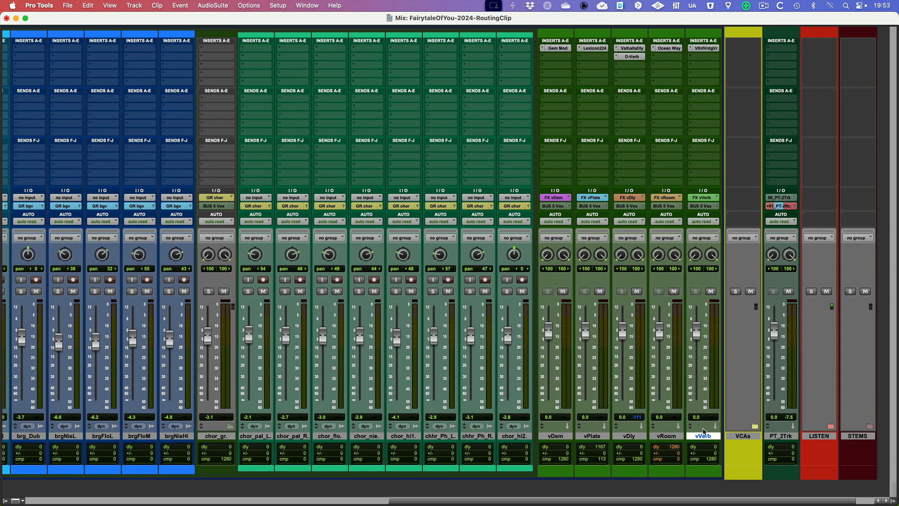
pyautogui.click(563, 436)
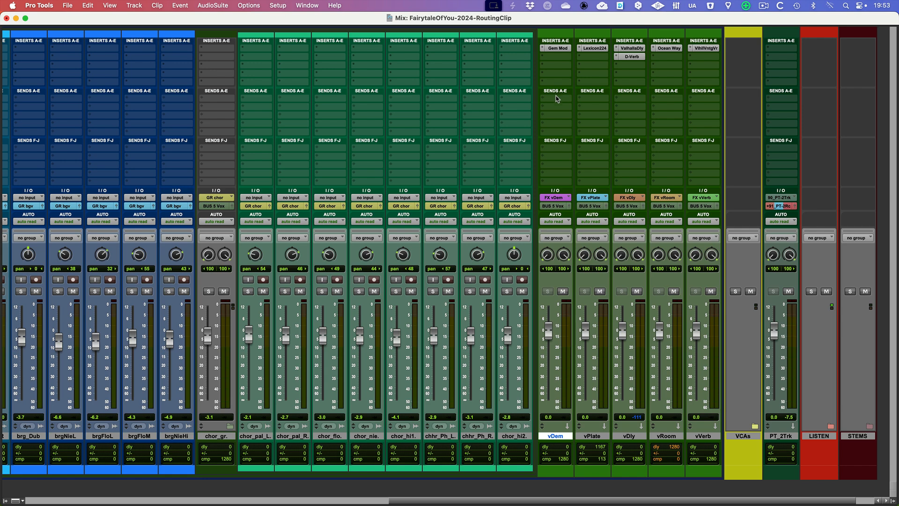
# Select the lead vocal track vox_m and collapse the VOX routing folder
pyautogui.hscroll(-3, 569, 345)
pyautogui.hscroll(-3, 568, 345)
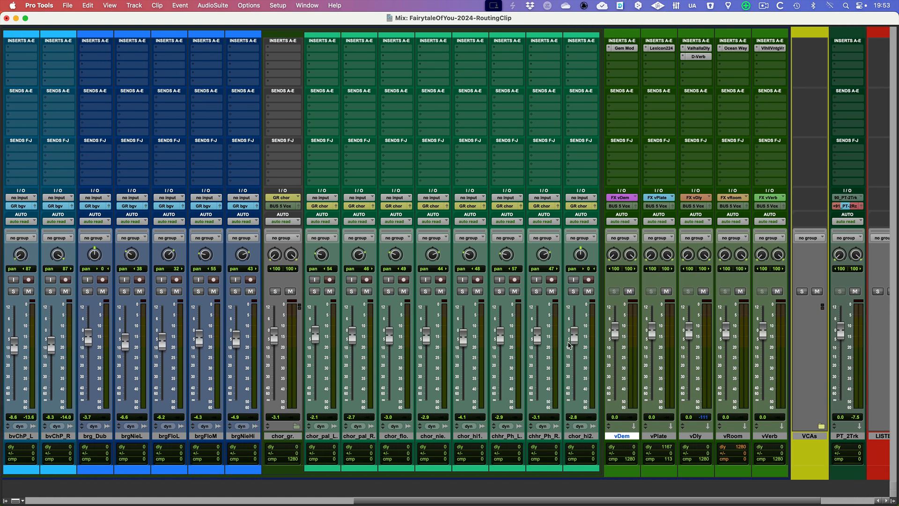
pyautogui.hscroll(-15, 569, 346)
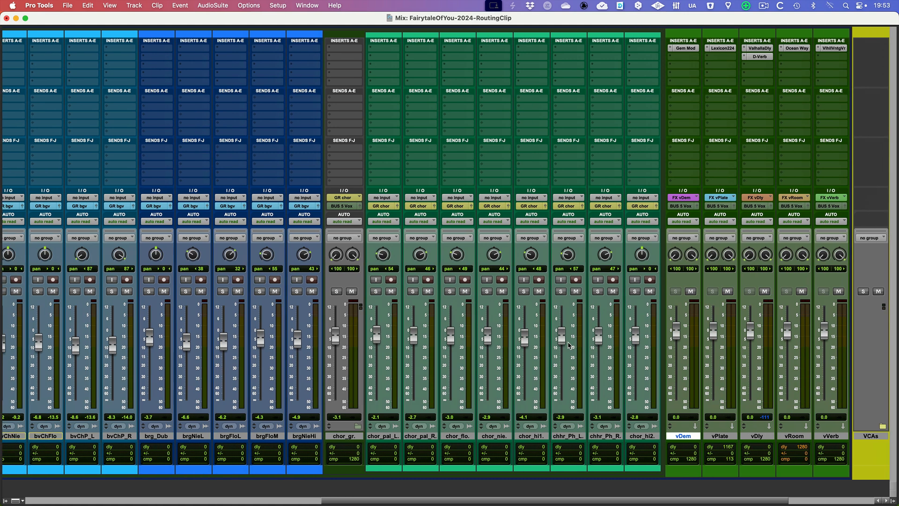
pyautogui.hscroll(-9, 568, 345)
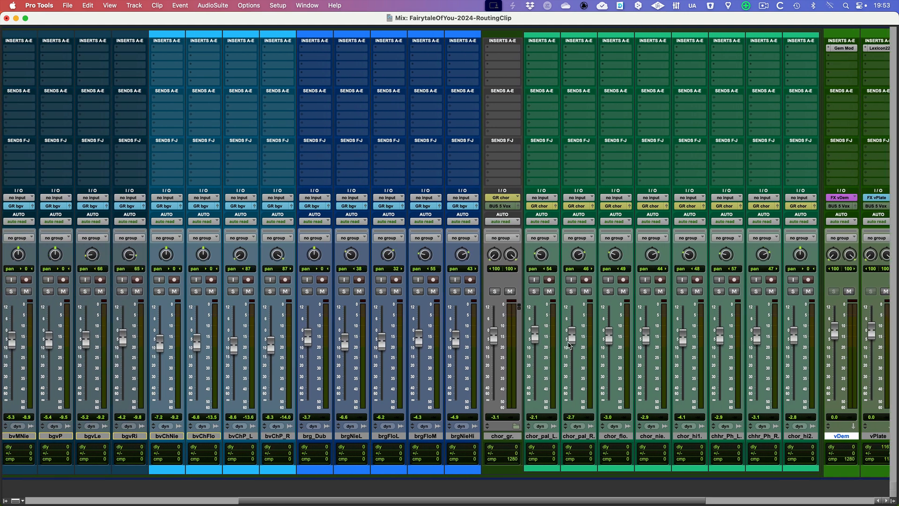
pyautogui.hscroll(-11, 569, 345)
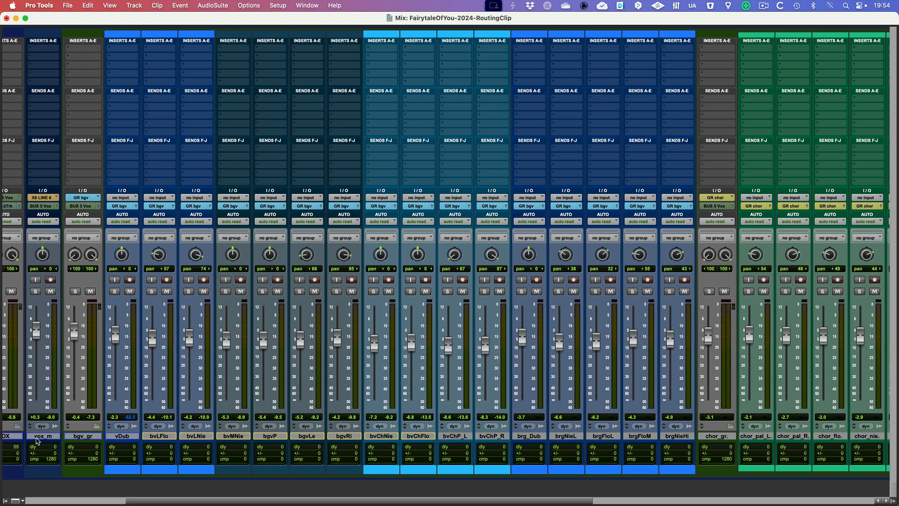
pyautogui.click(39, 437)
pyautogui.hscroll(-6, 132, 346)
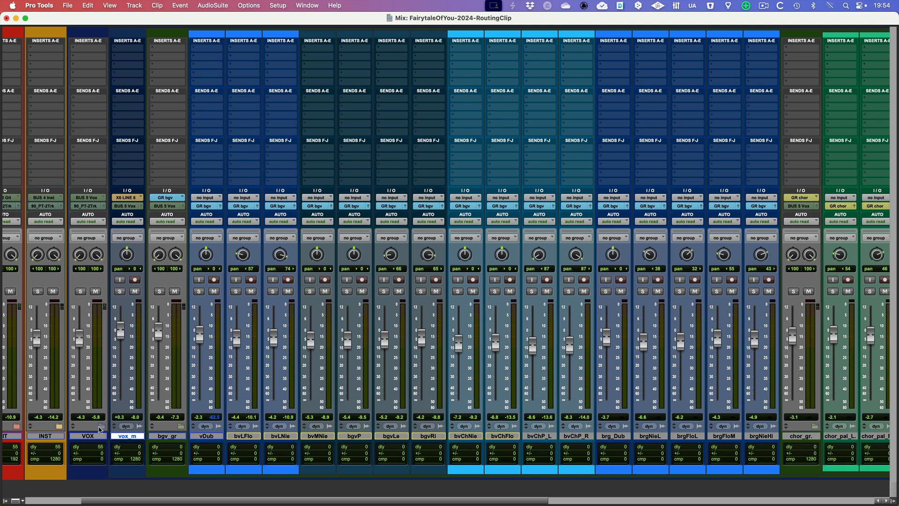
pyautogui.click(101, 426)
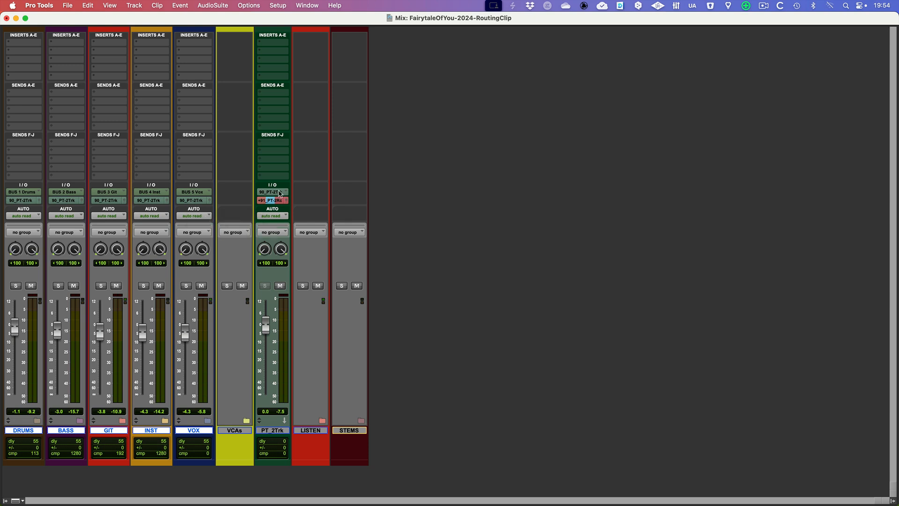
# Expand the VCAs folder and select the routing folders from DRUMS to VOX
pyautogui.click(282, 430)
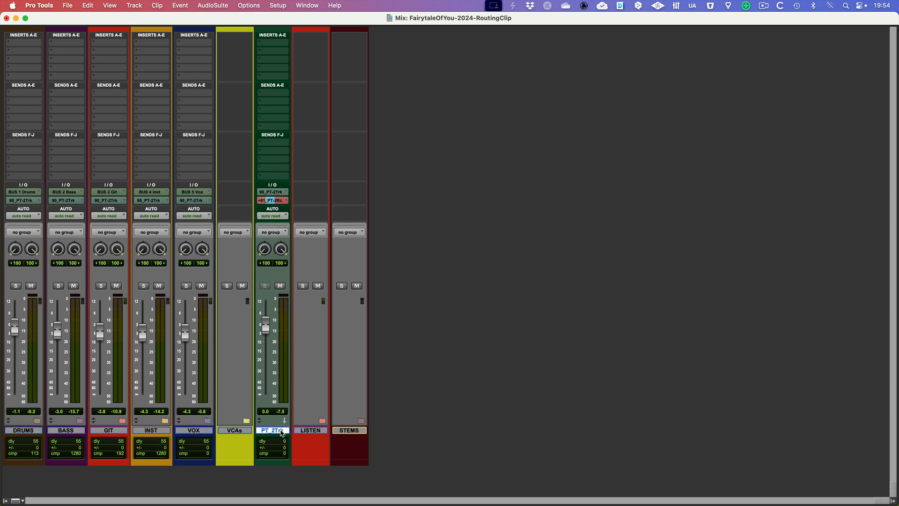
pyautogui.click(247, 421)
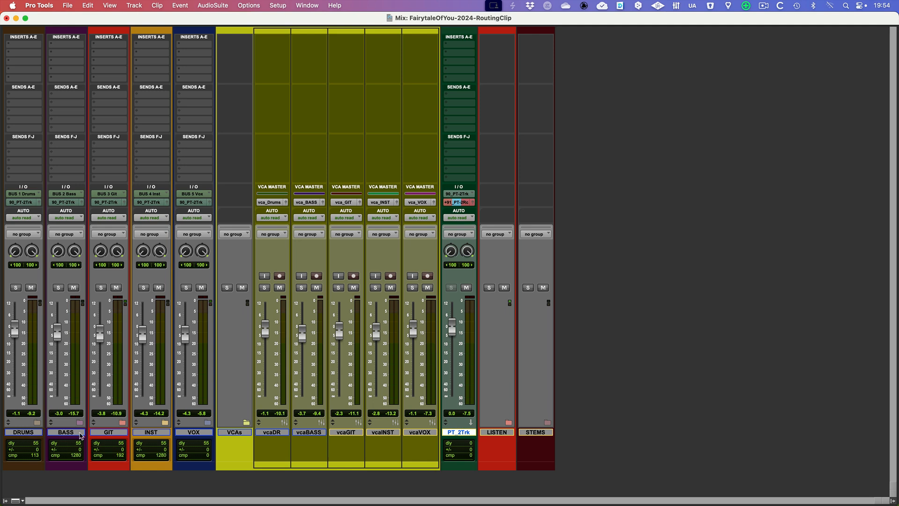
pyautogui.click(185, 432)
pyautogui.keyDown('shift'); pyautogui.click(38, 434); pyautogui.keyUp('shift')
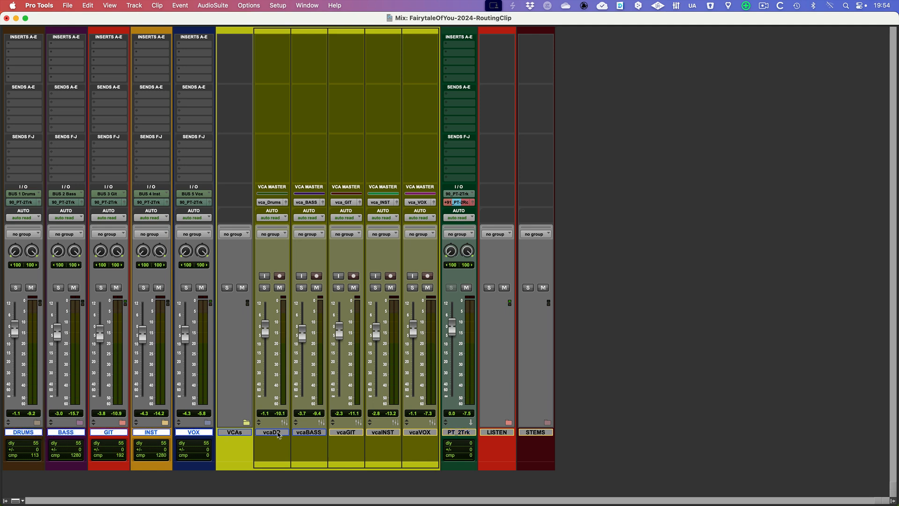
# Select the VCA masters one at a time: vcaDR, vcaBASS, vcaGIT, vcaINST and vcaVOX
pyautogui.click(278, 432)
pyautogui.click(319, 432)
pyautogui.click(353, 434)
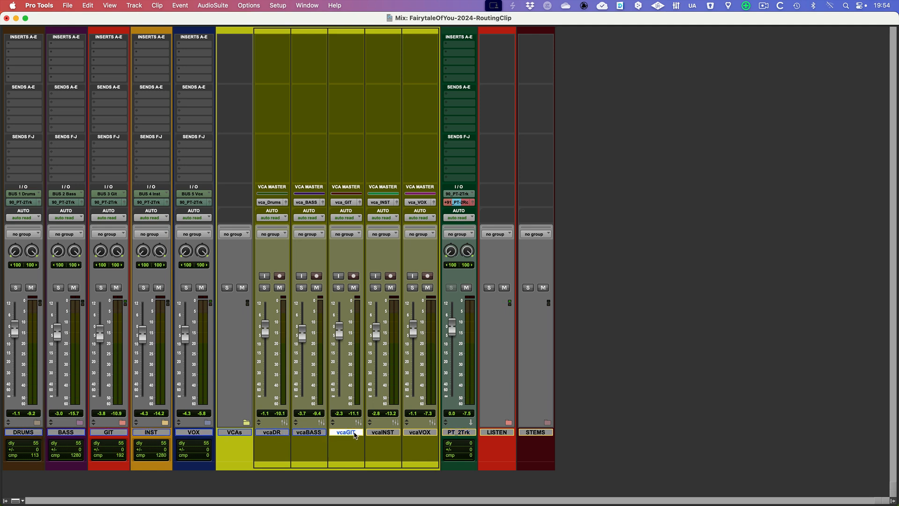
pyautogui.click(396, 433)
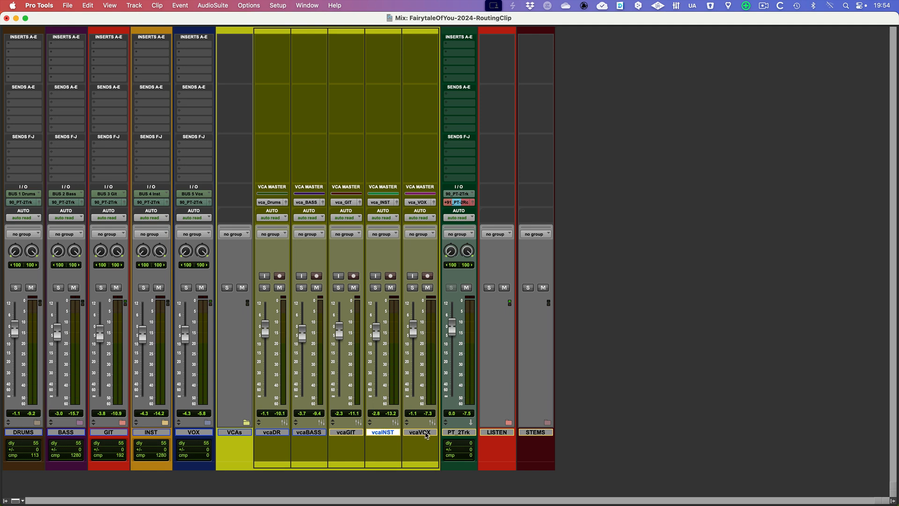
pyautogui.click(426, 434)
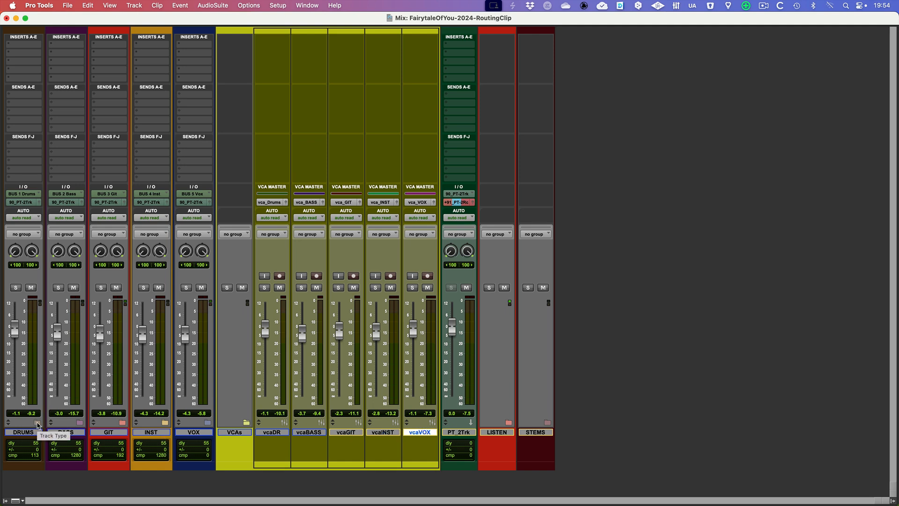
# Expand the DRUMS routing folder and select all drum tracks from kick to room
pyautogui.click(37, 423)
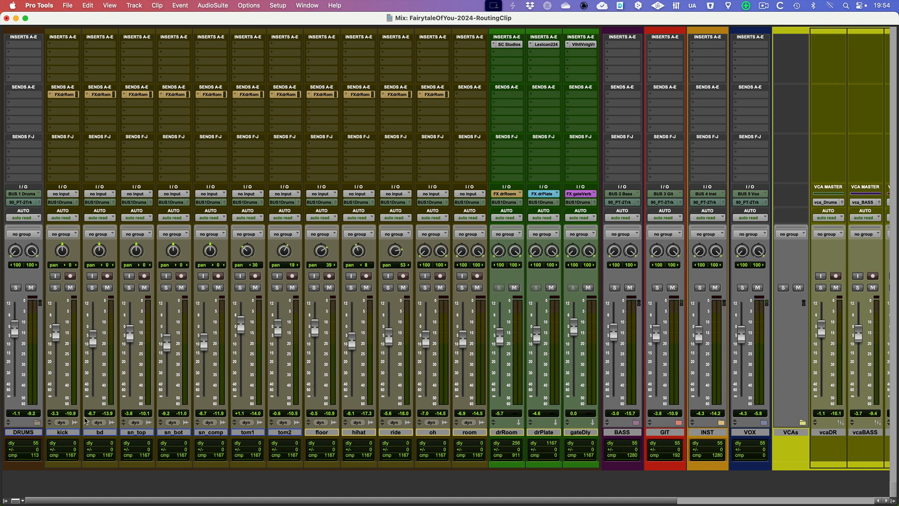
pyautogui.click(64, 433)
pyautogui.keyDown('shift'); pyautogui.click(481, 434); pyautogui.keyUp('shift')
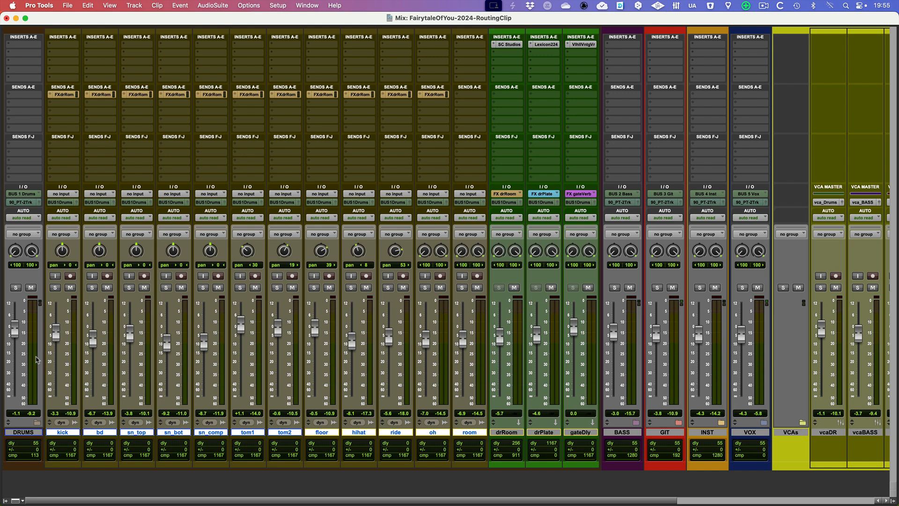
# Pull the DRUMS folder fader down to -9.4 dB and bring it back up to -3.6 dB
pyautogui.moveTo(15, 330); pyautogui.dragTo(15, 346)
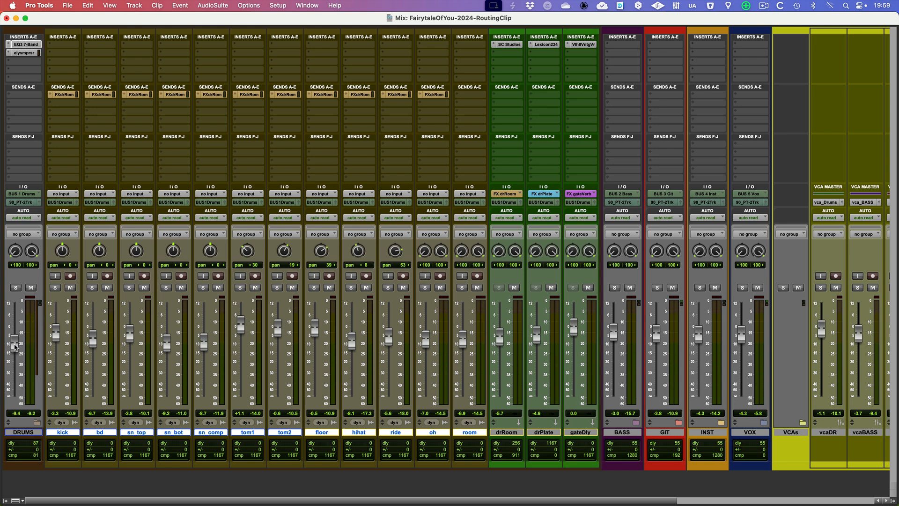
pyautogui.moveTo(14, 347); pyautogui.dragTo(15, 335)
# Create a Mix group from the selected drum tracks with volume linked in its global settings
pyautogui.press('super+g')
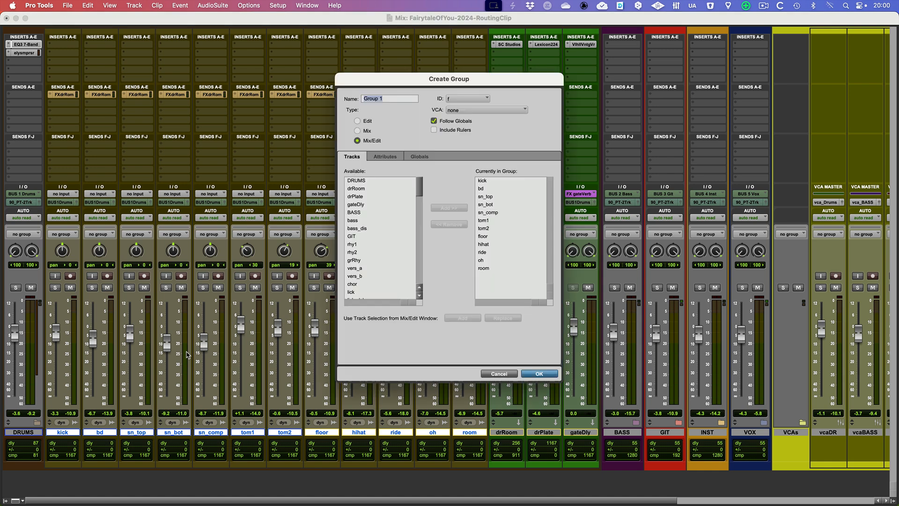
pyautogui.click(368, 131)
pyautogui.click(427, 158)
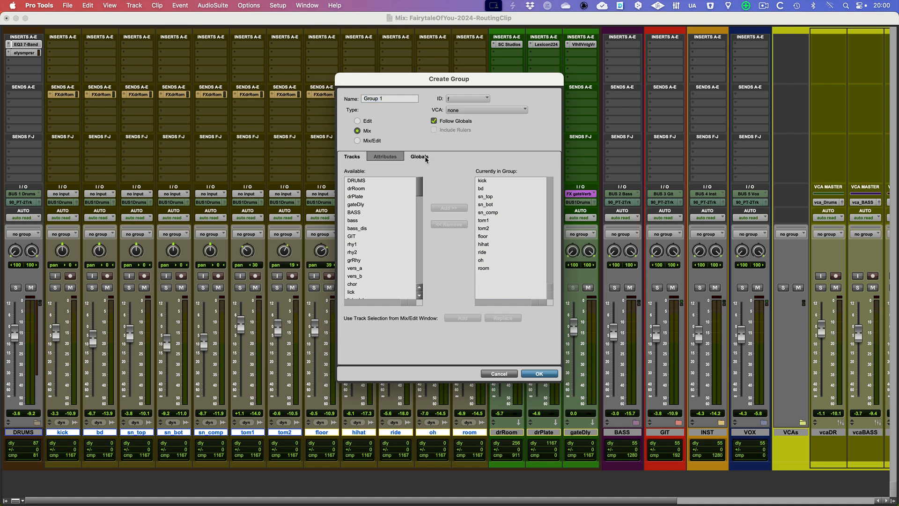
pyautogui.click(465, 181)
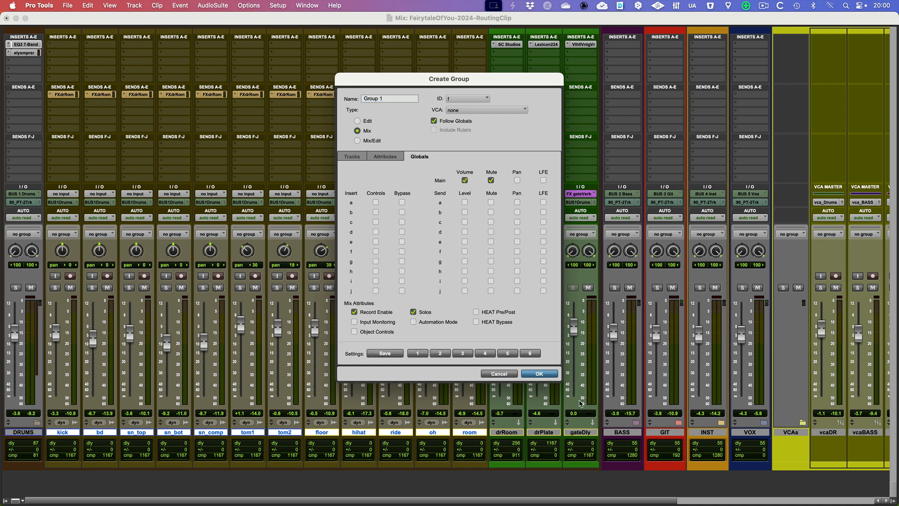
pyautogui.click(546, 374)
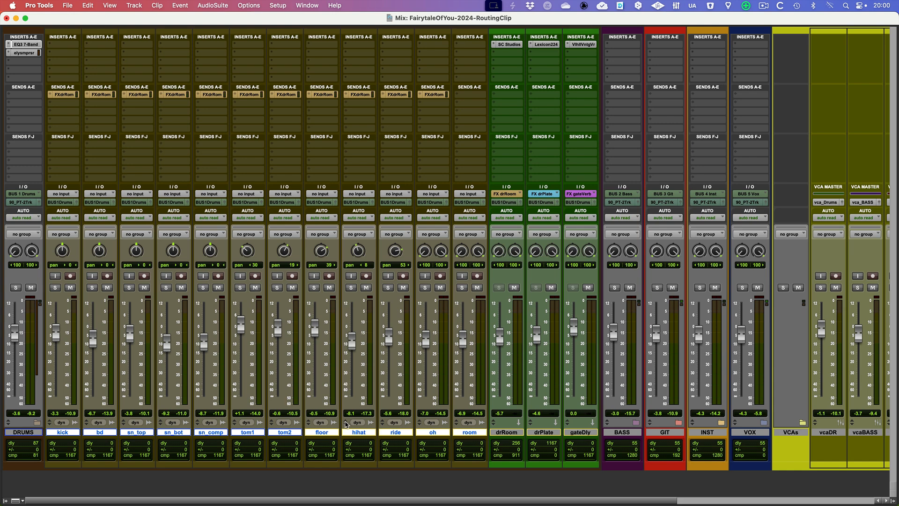
# Lower the grouped drum faders by taking sn_comp down to -13.7 dB, and undo the fader move
pyautogui.moveTo(203, 341); pyautogui.dragTo(204, 354)
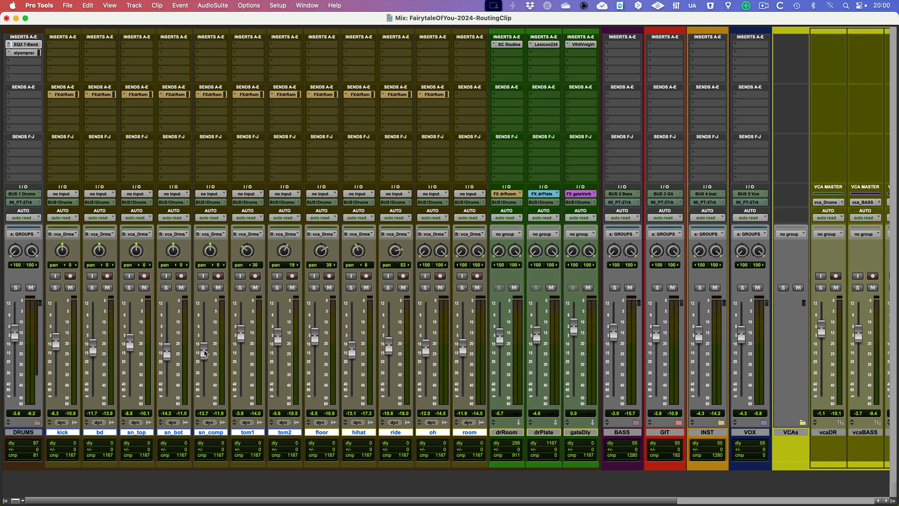
pyautogui.press('super+z')
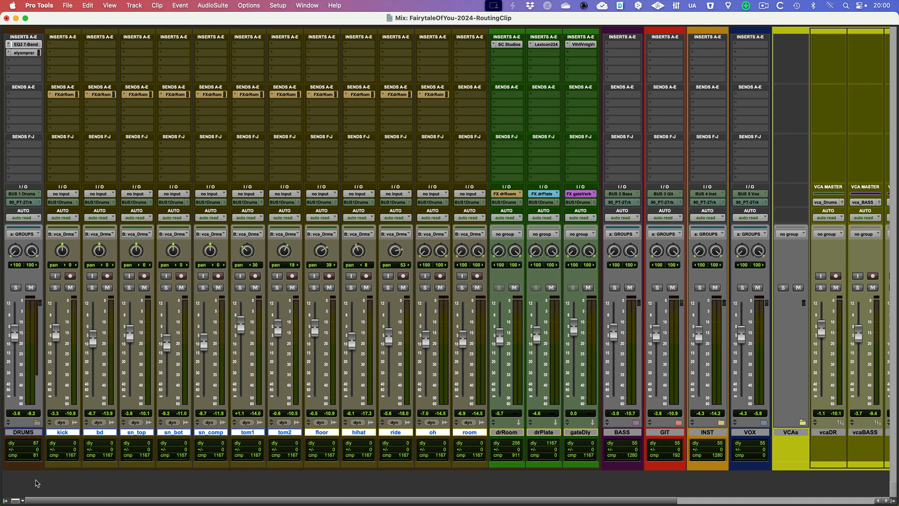
# Show the track and group lists, delete Group 1, and hide the lists again
pyautogui.click(6, 500)
pyautogui.rightClick(31, 493)
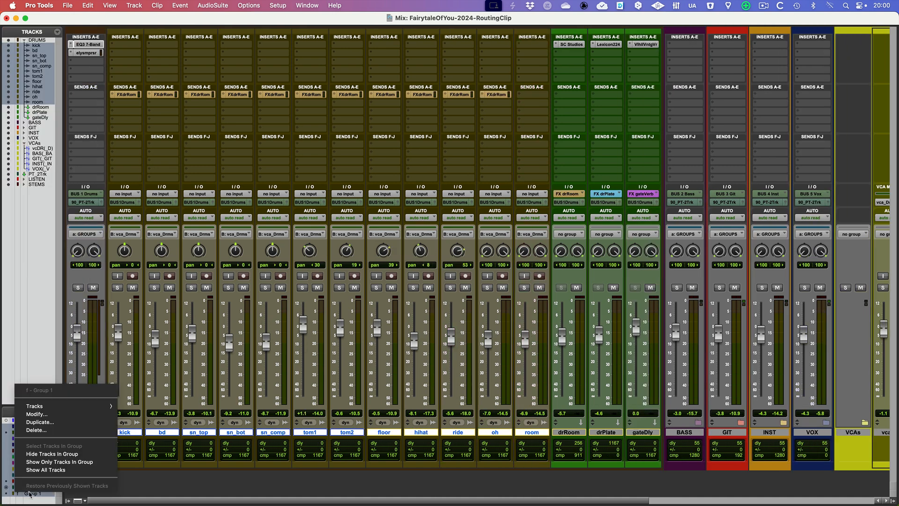
pyautogui.click(37, 430)
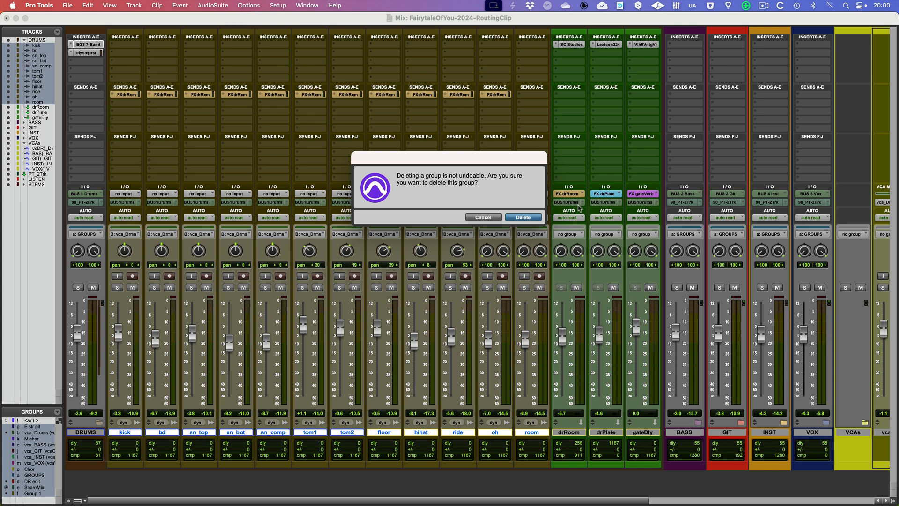
pyautogui.press('Return')
pyautogui.click(68, 500)
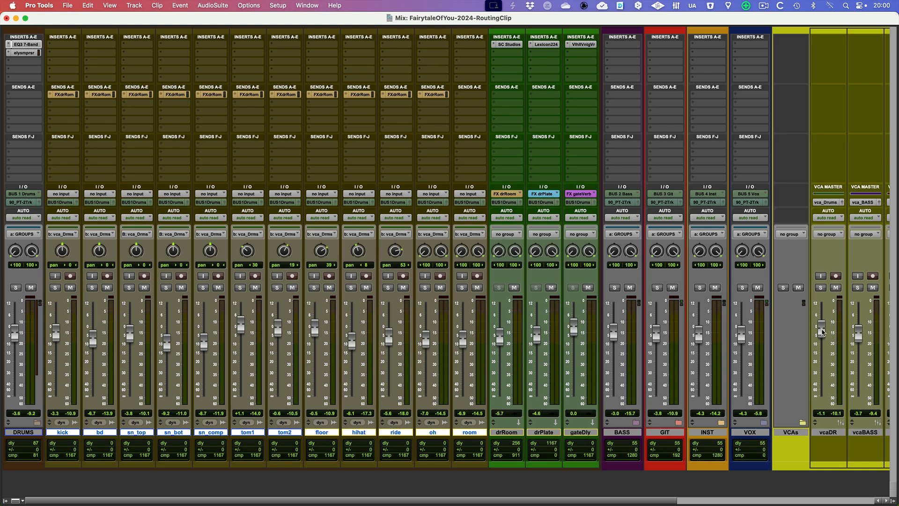
# Lower the tom1 fader slightly and set the vcaDR master fader to -5.7 dB
pyautogui.moveTo(822, 329); pyautogui.dragTo(823, 335)
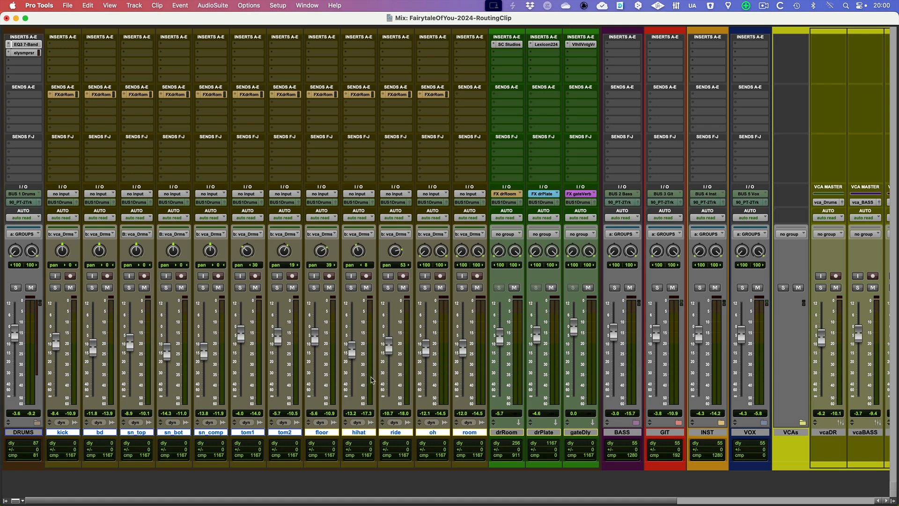
pyautogui.moveTo(242, 334); pyautogui.dragTo(244, 338)
pyautogui.moveTo(822, 339); pyautogui.dragTo(824, 337)
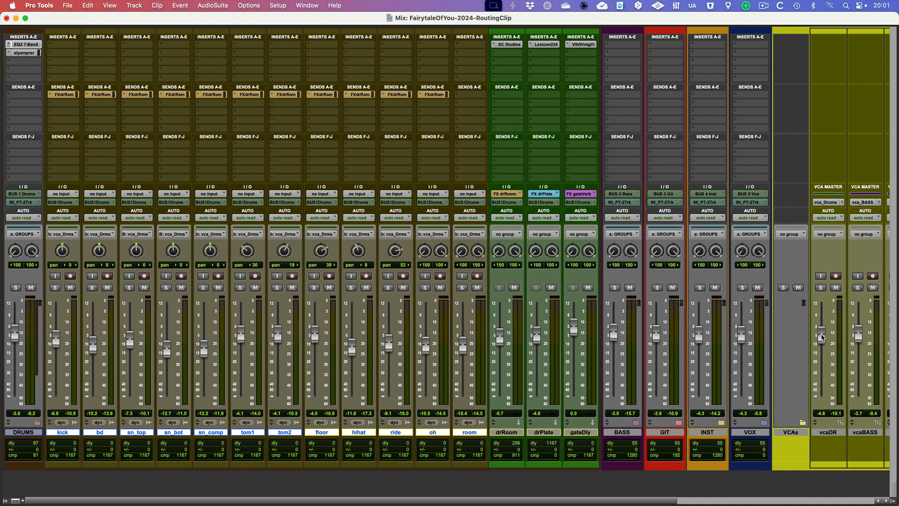
pyautogui.moveTo(822, 336); pyautogui.dragTo(822, 339)
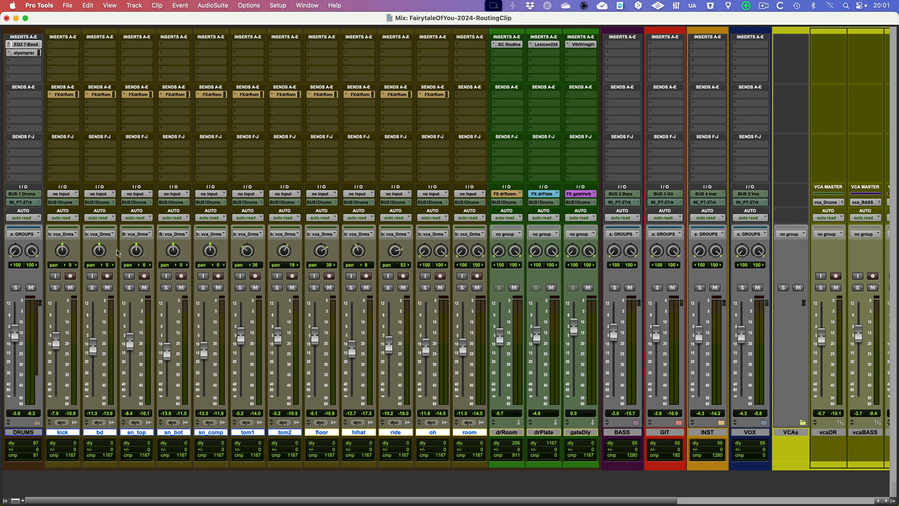
# Raise the grouped DRUMS folder fader to -3.0 dB and collapse the DRUMS folder
pyautogui.moveTo(14, 336); pyautogui.dragTo(14, 334)
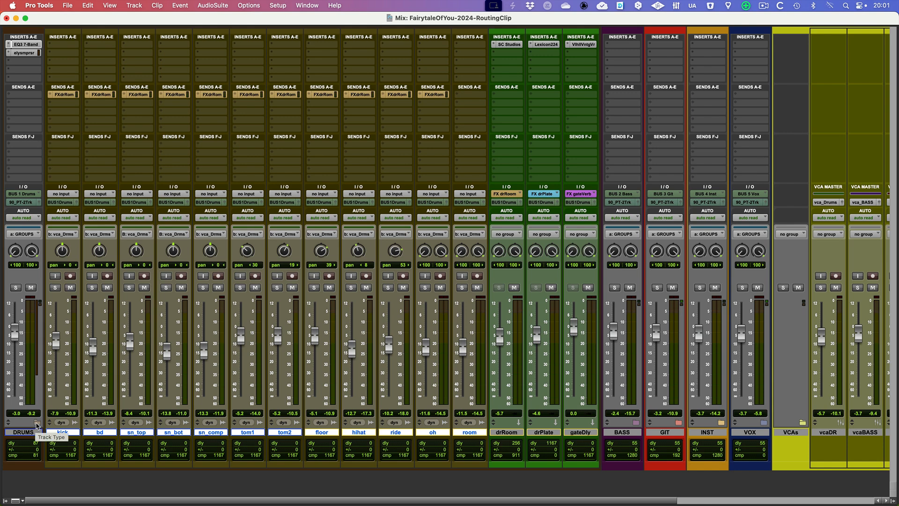
pyautogui.click(38, 425)
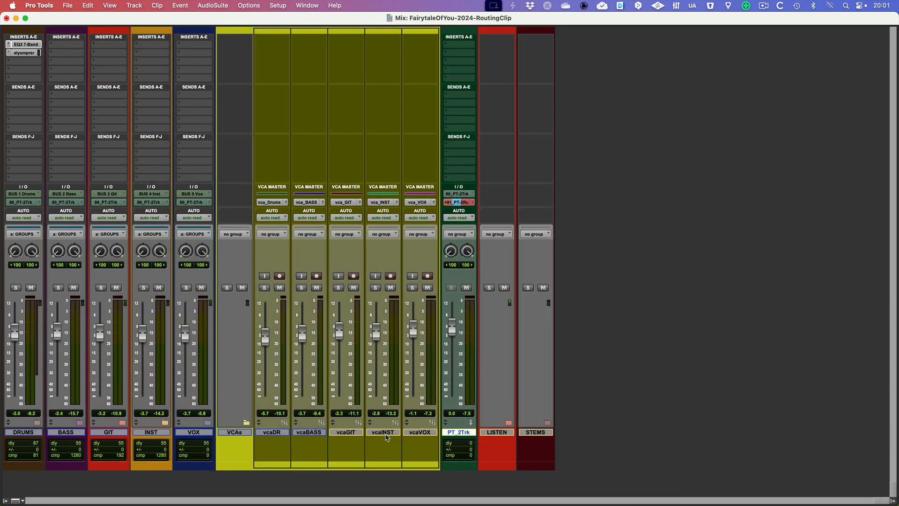
# Collapse the VCAs folder and select the five routing folders from DRUMS to VOX
pyautogui.click(246, 422)
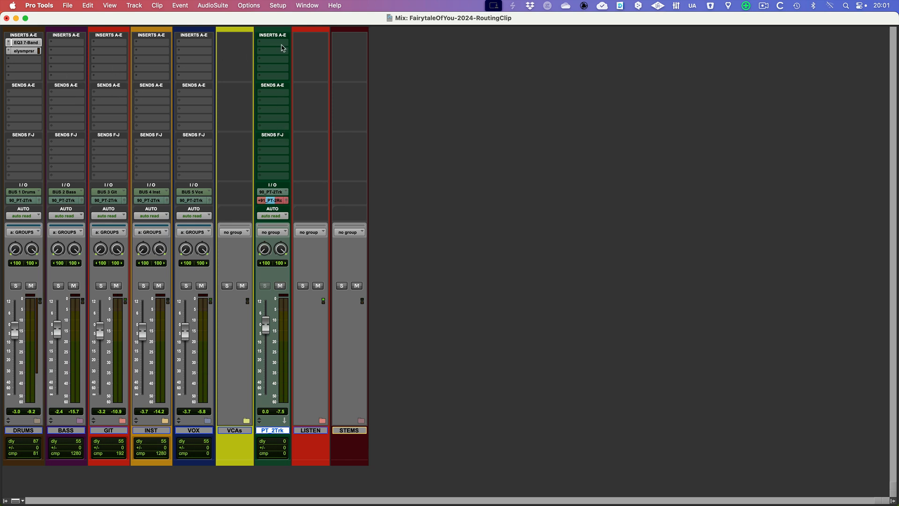
pyautogui.click(24, 430)
pyautogui.keyDown('shift'); pyautogui.click(190, 430); pyautogui.keyUp('shift')
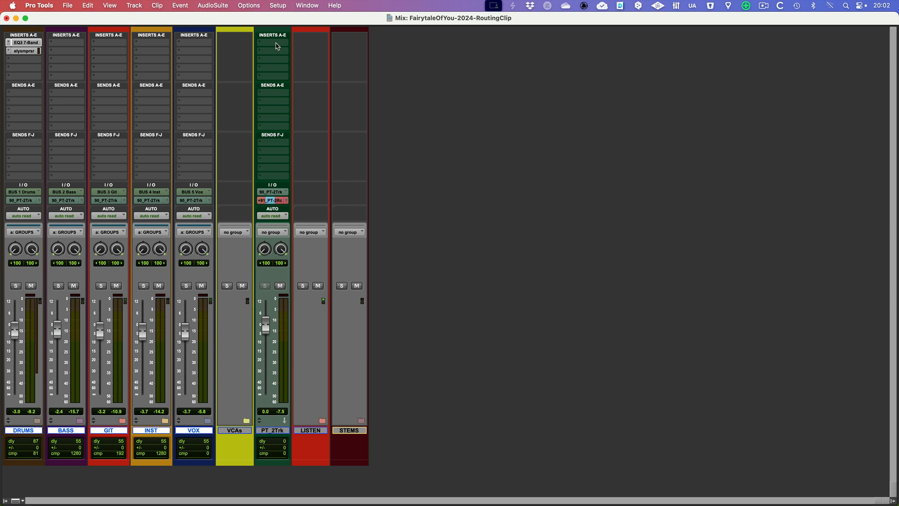
# Add the stereo hardware insert HW Creme to the first insert slot of PT_2Trk
pyautogui.click(276, 46)
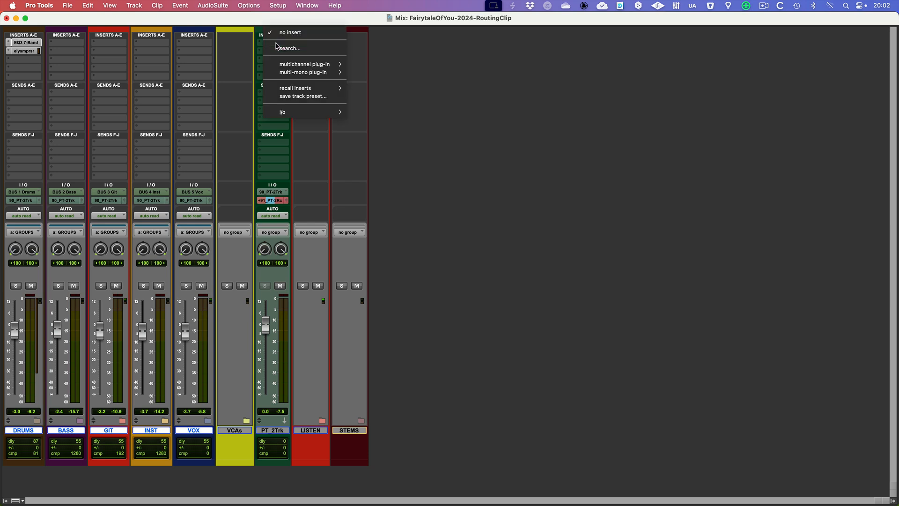
pyautogui.moveTo(298, 111)
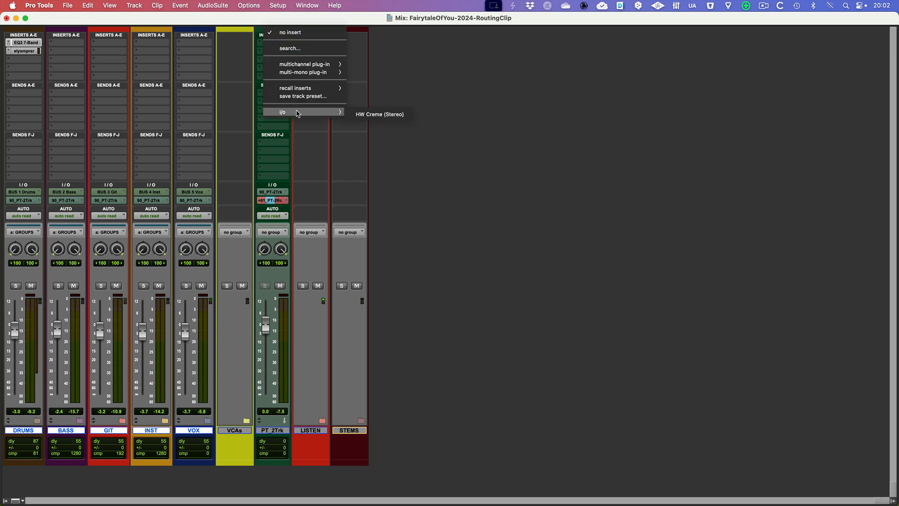
pyautogui.click(389, 117)
pyautogui.moveTo(347, 125); pyautogui.dragTo(526, 65)
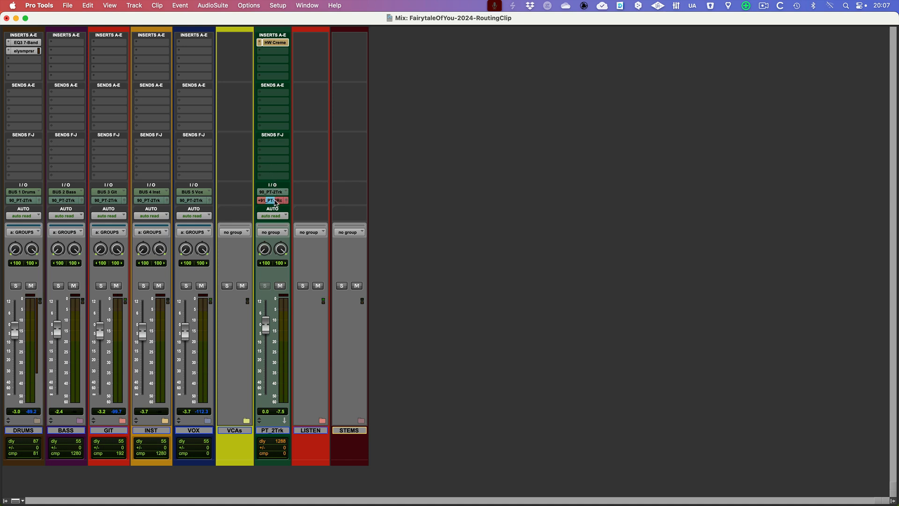
# Check the output paths assigned to the PT_2Trk mix bus track
pyautogui.moveTo(276, 202)
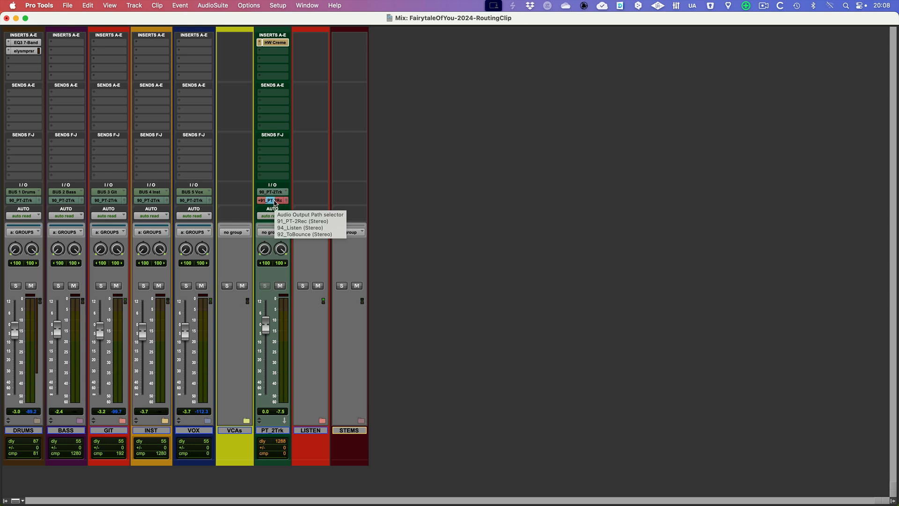
# Expand the LISTEN folder and switch monitoring from the Listen track to Listen HP using their mutes
pyautogui.click(322, 421)
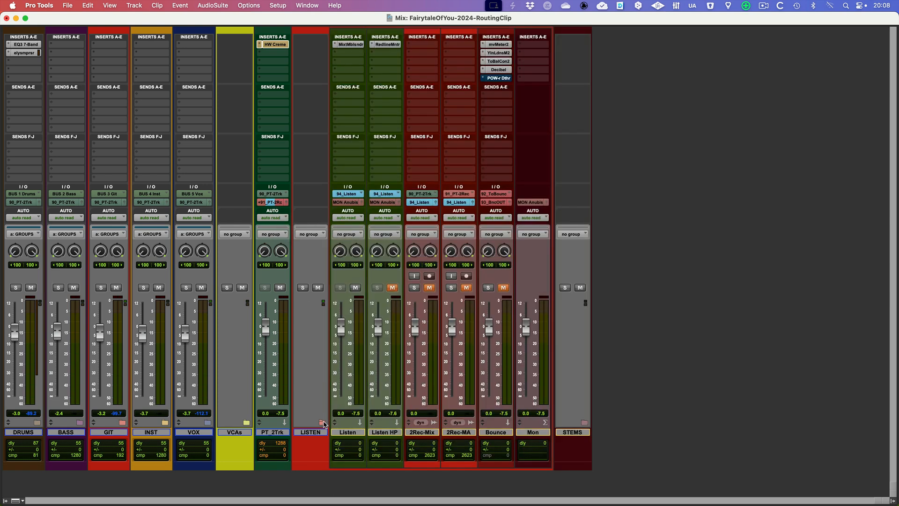
pyautogui.click(347, 433)
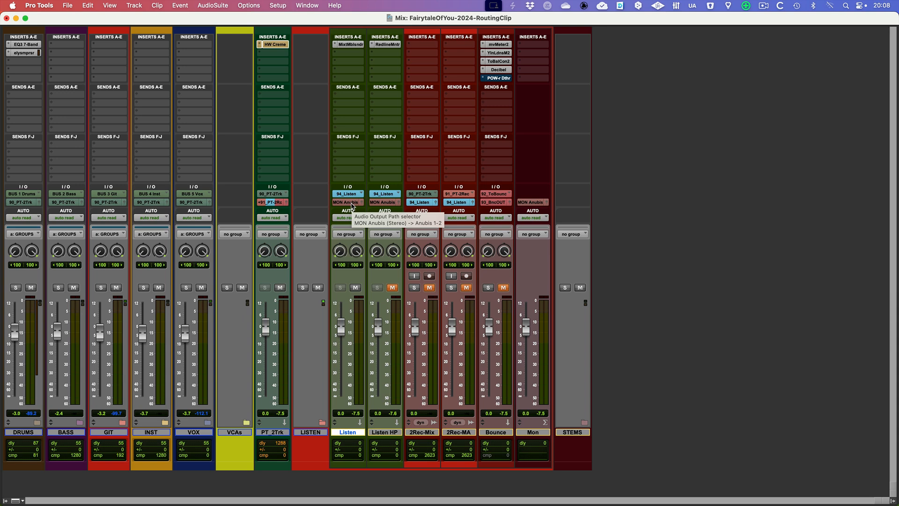
pyautogui.click(356, 287)
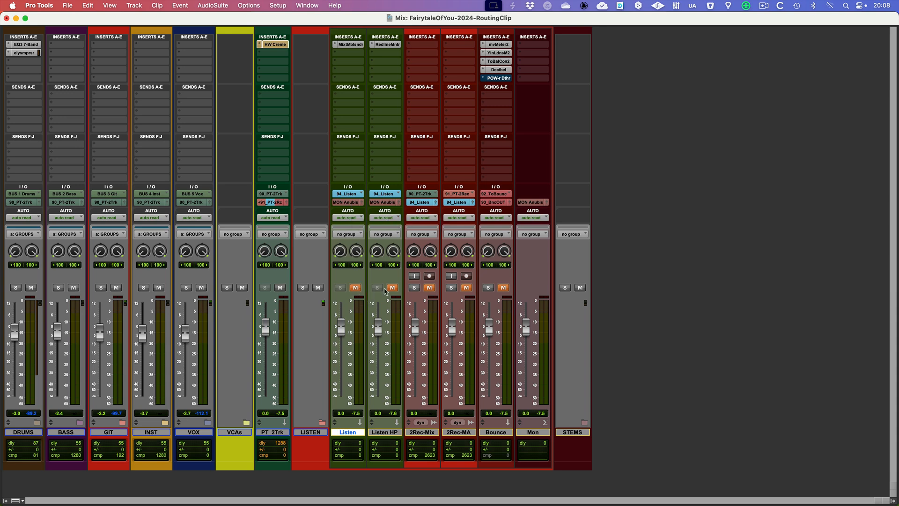
pyautogui.click(392, 288)
# View the Redline Monitor plug-in inserted on the Listen HP track and close its window
pyautogui.click(387, 45)
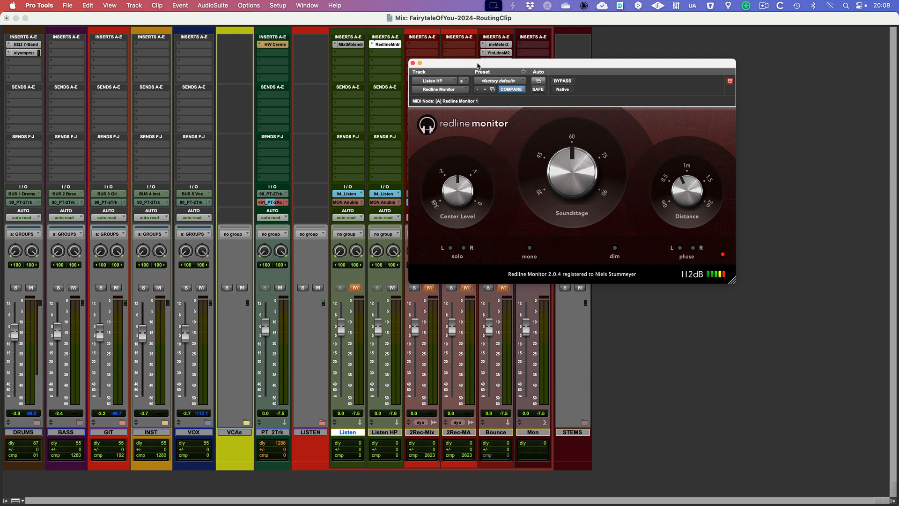
pyautogui.moveTo(520, 64); pyautogui.dragTo(611, 78)
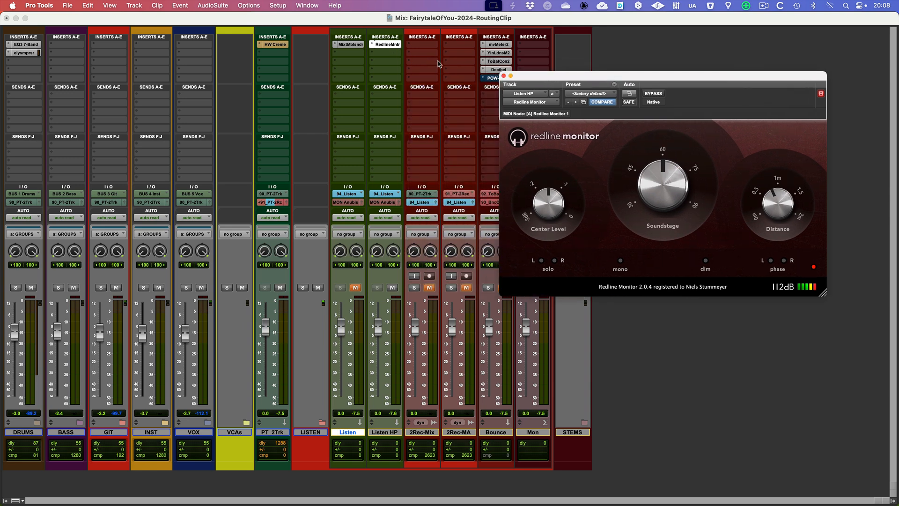
pyautogui.click(504, 76)
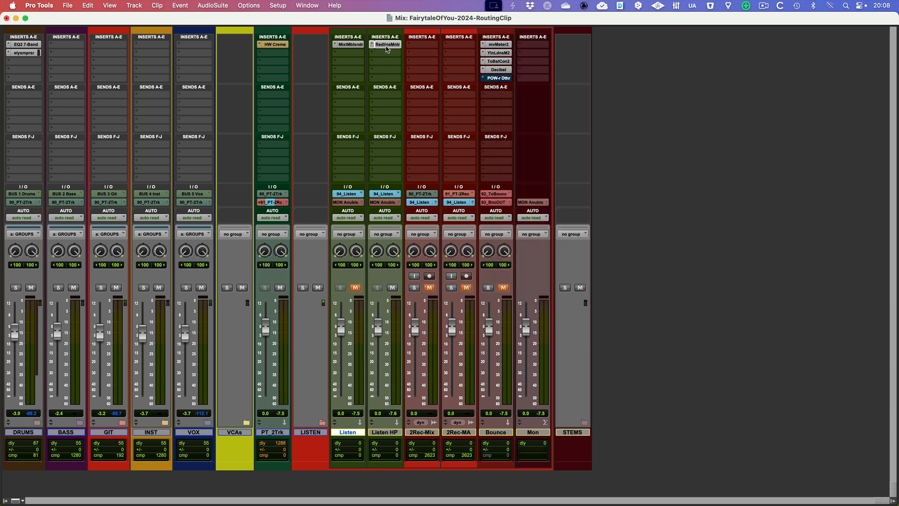
# Switch monitoring back from Listen HP to Listen and view the Mix to Mobile sender plug-in on Listen
pyautogui.click(392, 287)
pyautogui.click(356, 288)
pyautogui.click(349, 45)
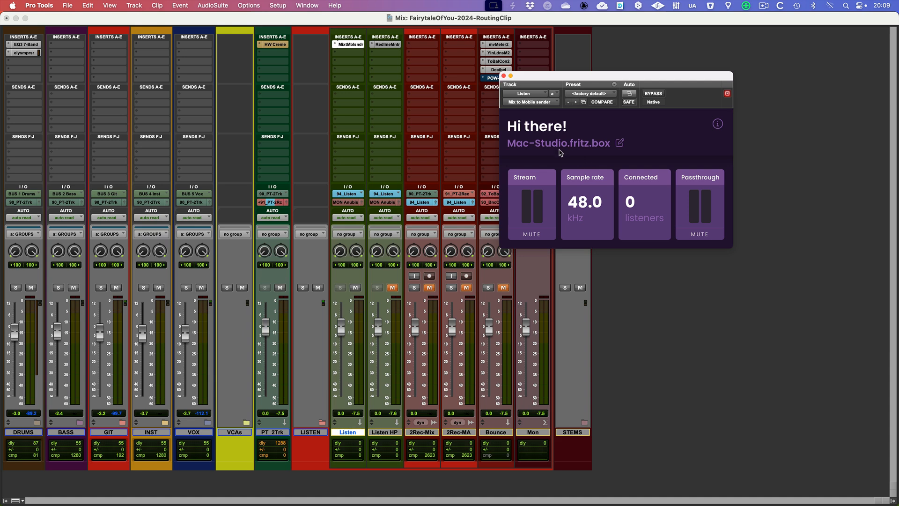
pyautogui.click(504, 75)
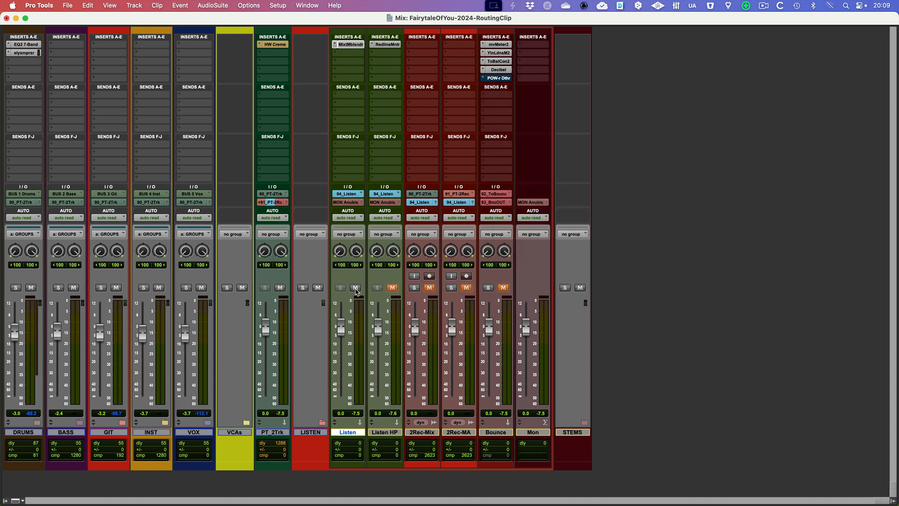
# Mute the Listen track and point out the 2Rec-MA record track and its PT_2Trk source by selecting them
pyautogui.click(356, 287)
pyautogui.click(464, 432)
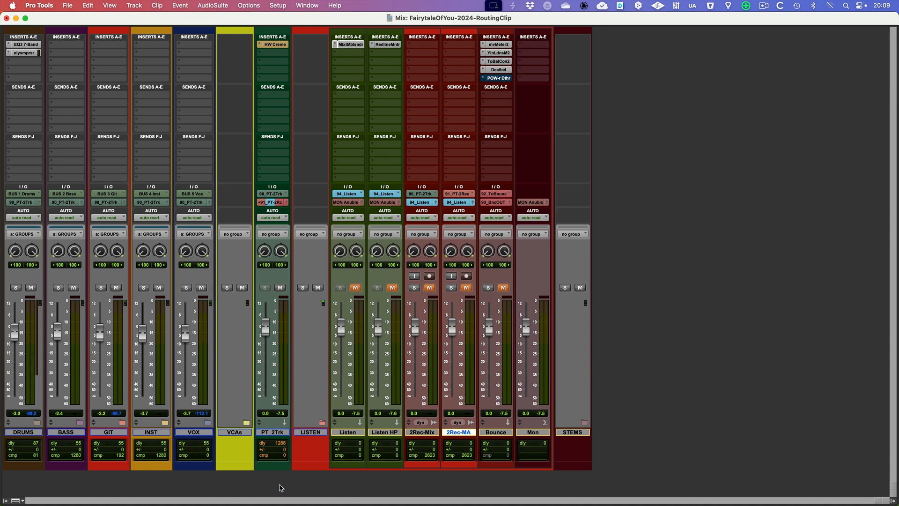
pyautogui.click(276, 433)
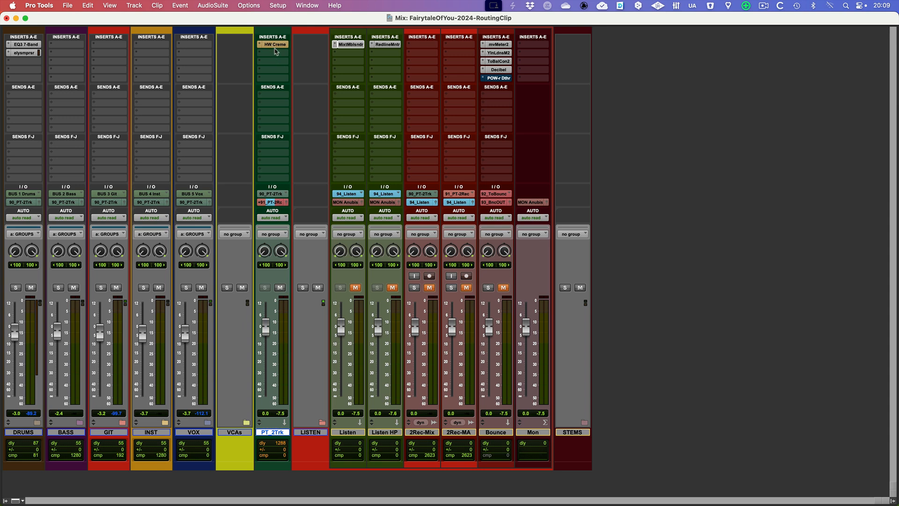
pyautogui.click(462, 432)
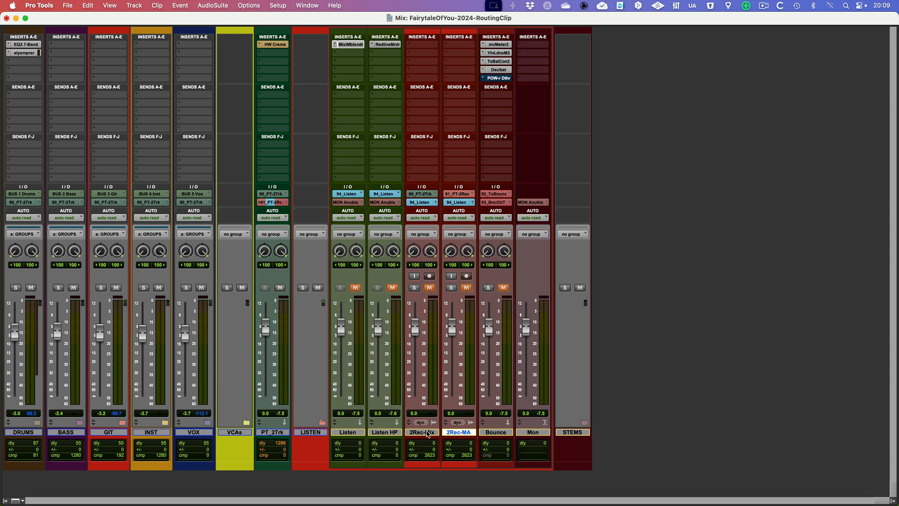
# Trace the mix path by selecting the routing folders DRUMS through VOX, followed by PT_2Trk alone
pyautogui.click(39, 432)
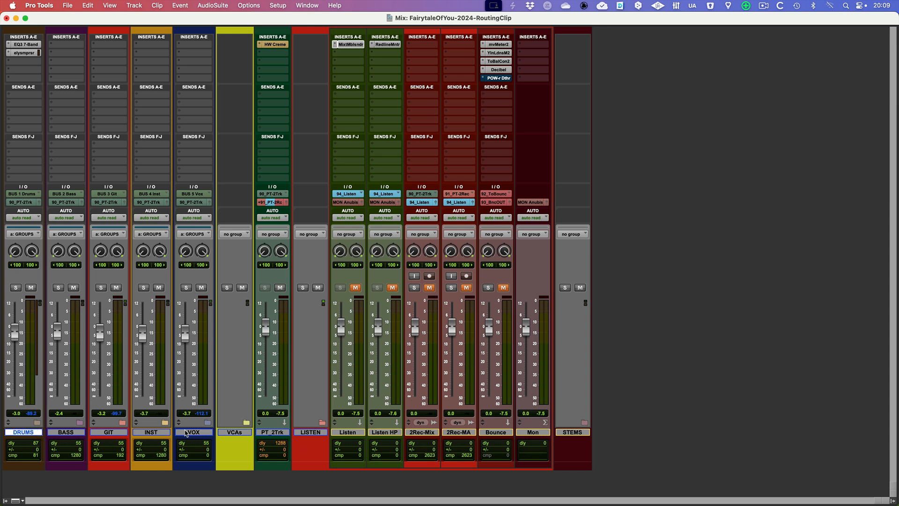
pyautogui.keyDown('shift'); pyautogui.click(186, 432); pyautogui.keyUp('shift')
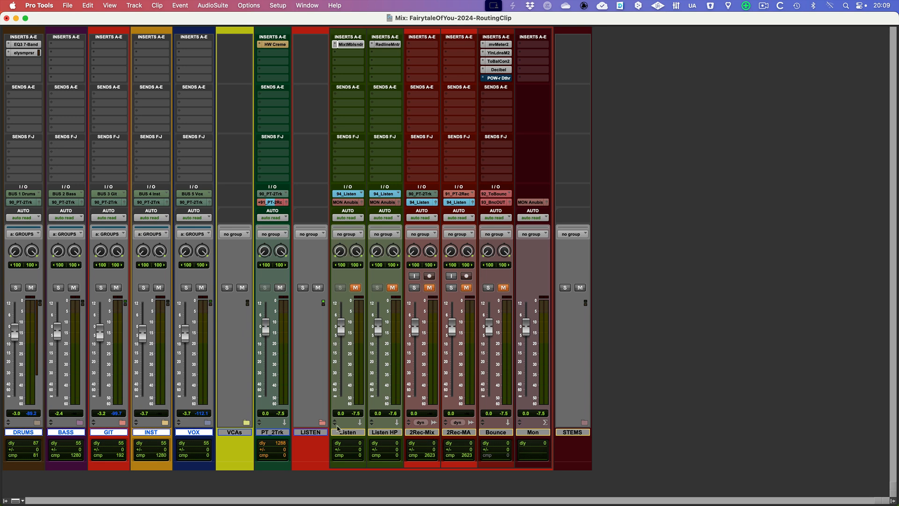
pyautogui.keyDown('super'); pyautogui.click(277, 433); pyautogui.keyUp('super')
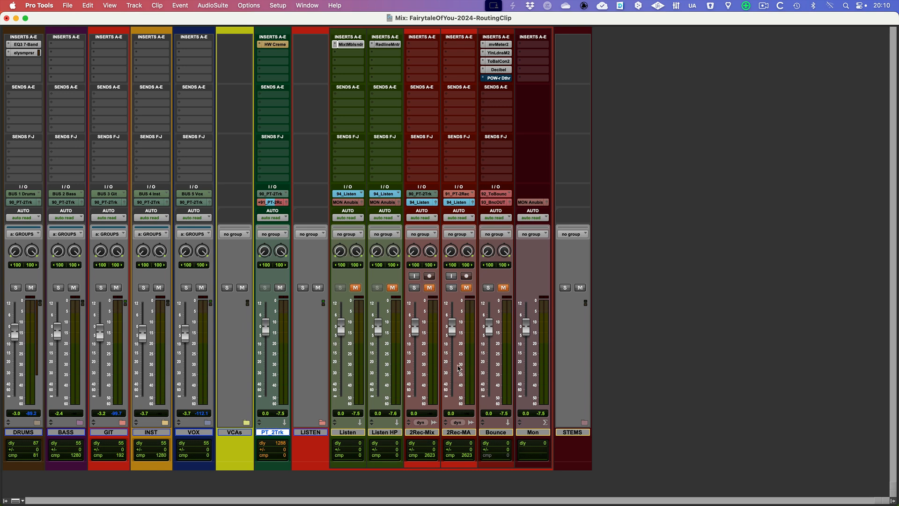
# Select the Bounce track and add bus 92_ToBounce as an additional output of the 2Rec-MA track
pyautogui.click(503, 435)
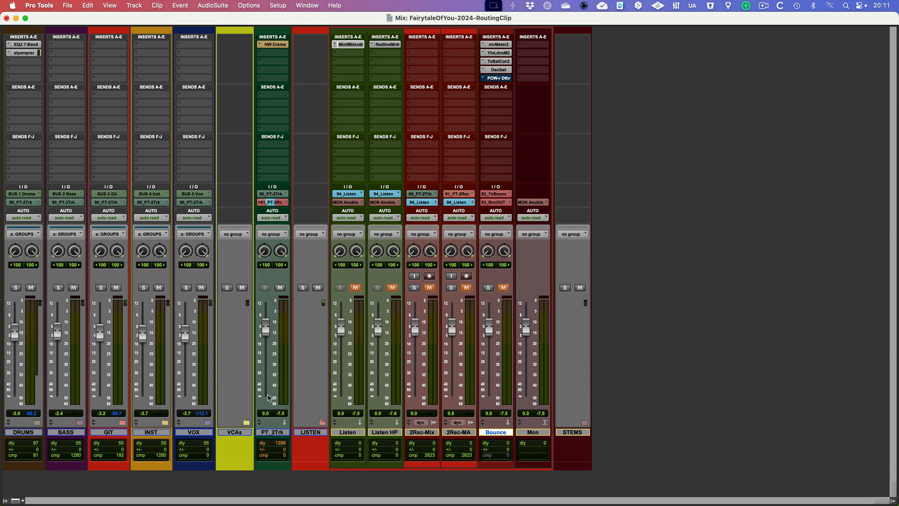
pyautogui.click(455, 204)
pyautogui.moveTo(460, 212)
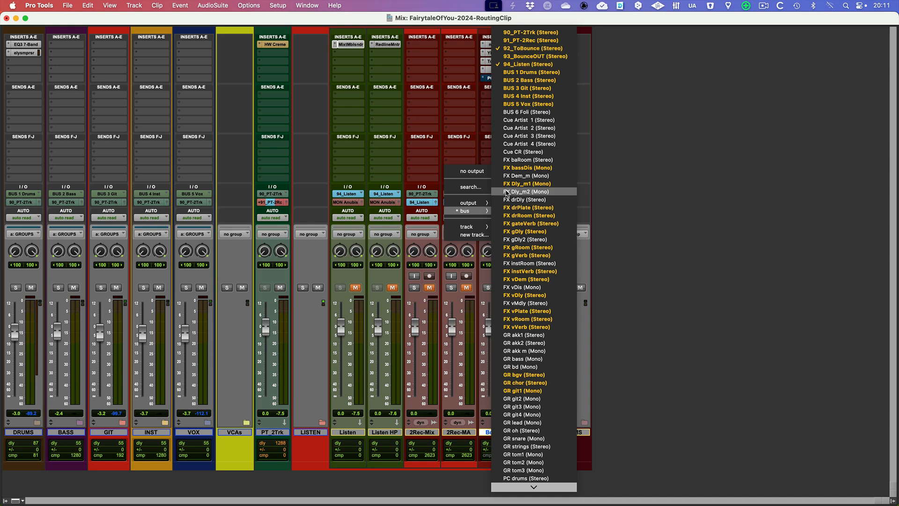
pyautogui.click(523, 49)
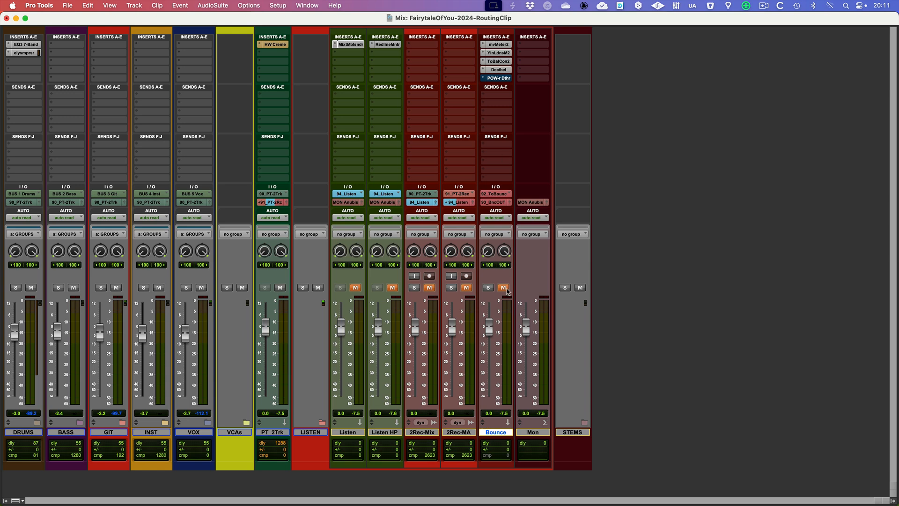
# View the mvMeter2 and Youlean Loudness Meter 2 plug-ins inserted on the Bounce track
pyautogui.click(498, 44)
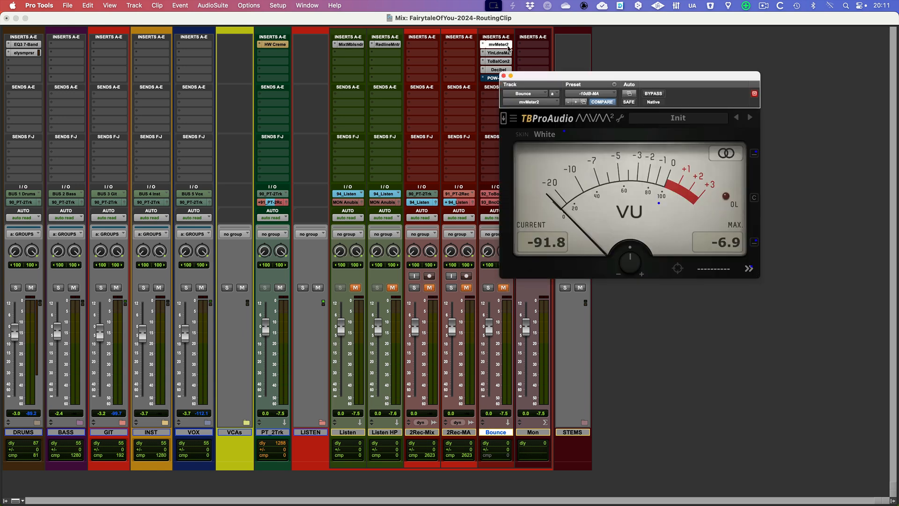
pyautogui.moveTo(574, 76); pyautogui.dragTo(685, 43)
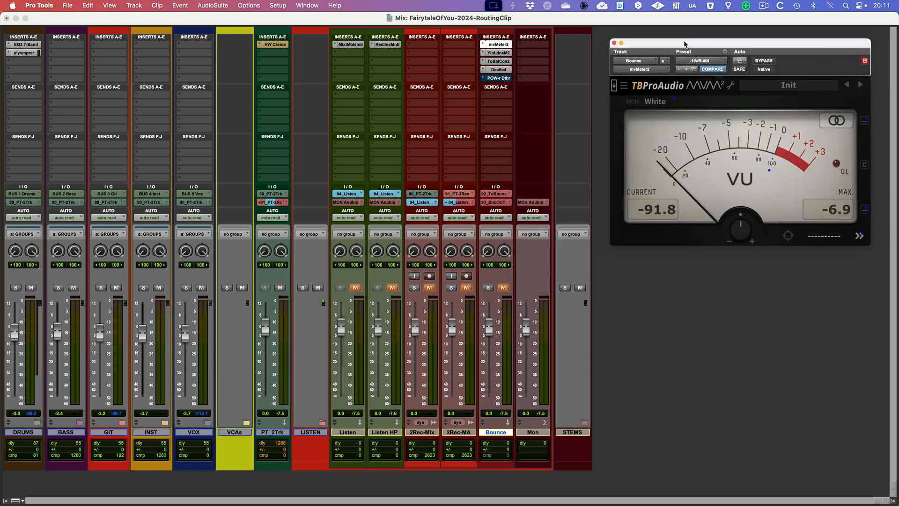
pyautogui.click(502, 54)
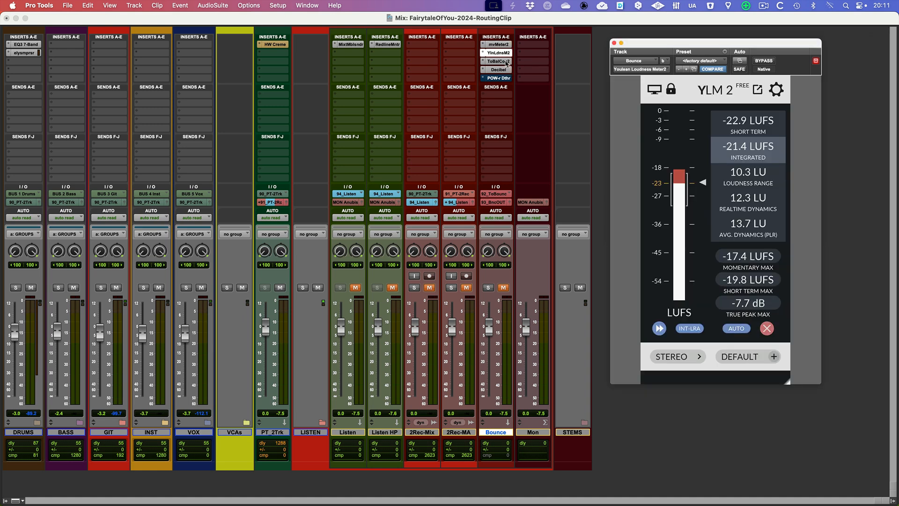
pyautogui.click(614, 43)
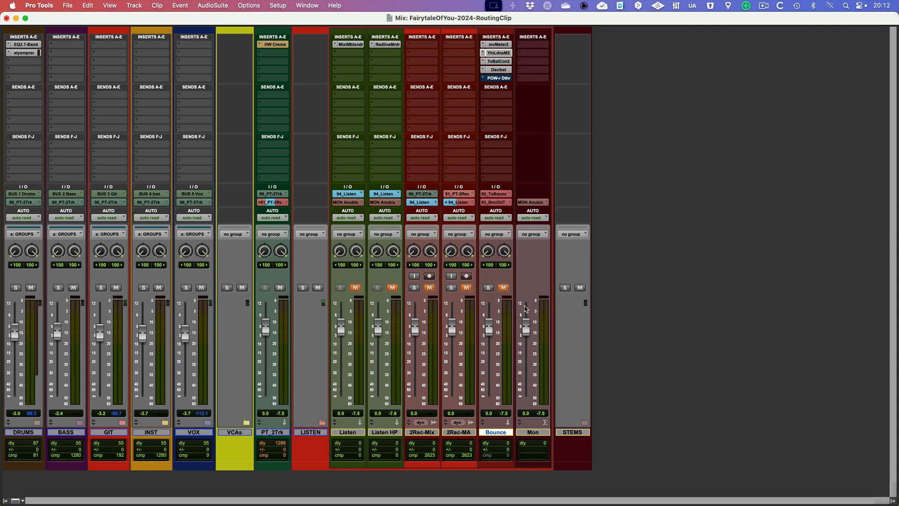
# Try lowering the fader of the Mon master track and reset it to its default level
pyautogui.click(537, 433)
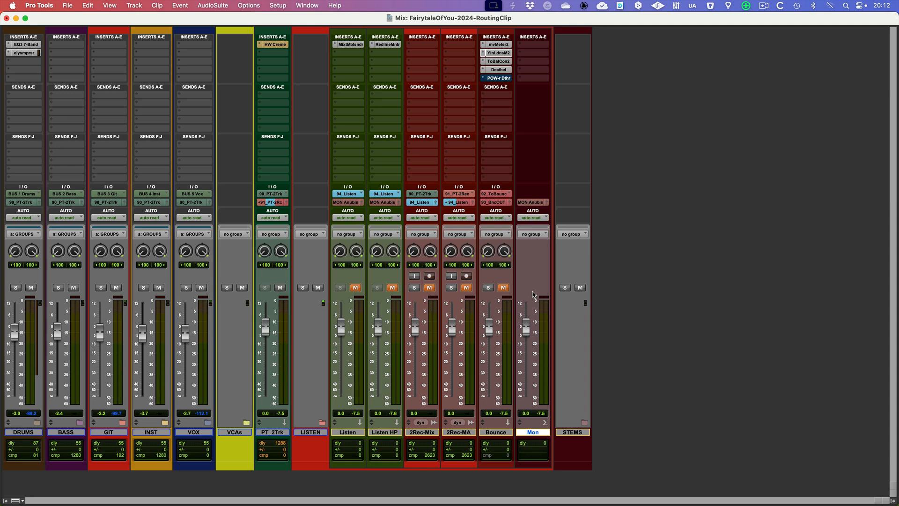
pyautogui.moveTo(526, 327); pyautogui.dragTo(526, 343)
pyautogui.keyDown('alt'); pyautogui.click(526, 343); pyautogui.keyUp('alt')
# Collapse LISTEN in favour of the expanded STEMS folder and select its five tracks from STEM DR to STEM VOX
pyautogui.click(322, 423)
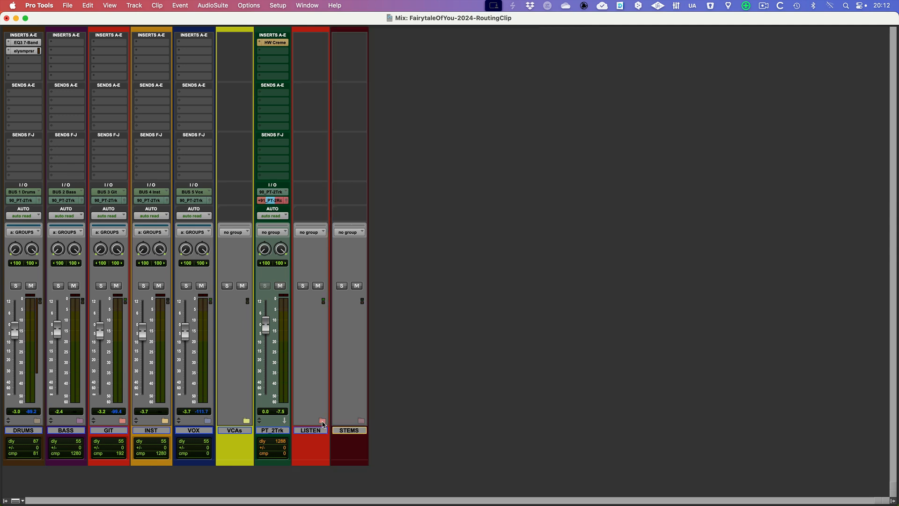
pyautogui.click(361, 422)
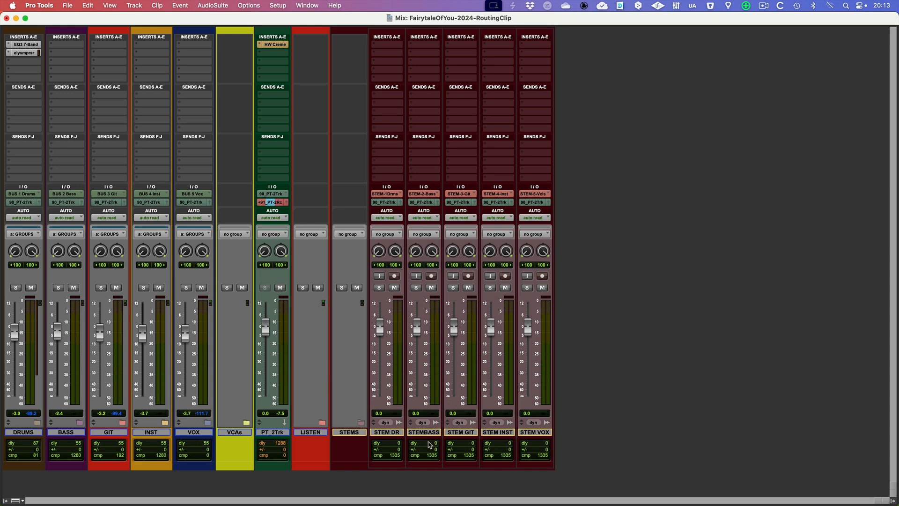
pyautogui.click(396, 433)
pyautogui.keyDown('shift'); pyautogui.click(538, 433); pyautogui.keyUp('shift')
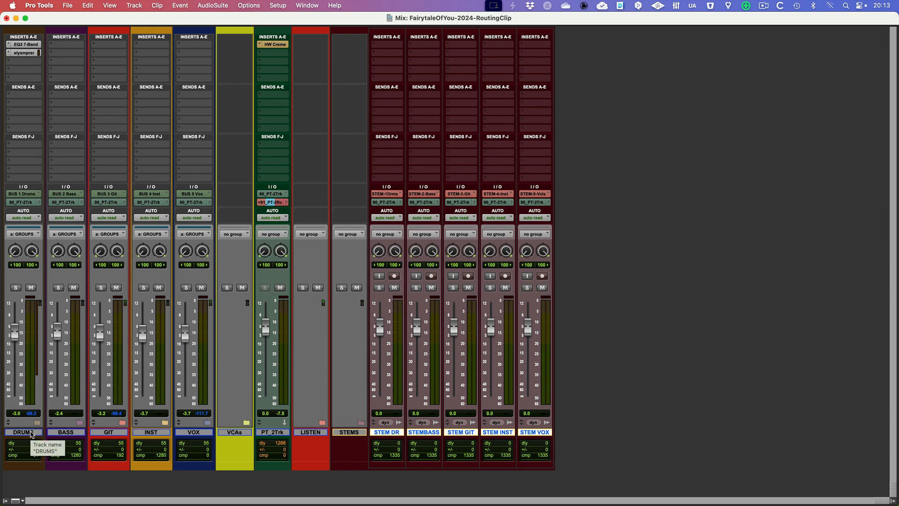
# Add bus STEM-1-Drums as an additional output of the DRUMS routing folder alongside 90_PT-2Trk
pyautogui.click(65, 432)
pyautogui.click(107, 433)
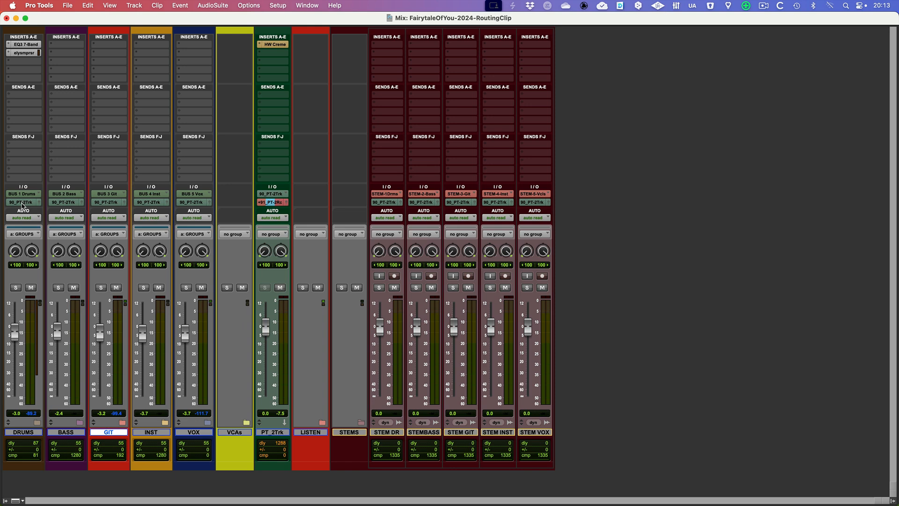
pyautogui.click(22, 203)
pyautogui.moveTo(25, 210)
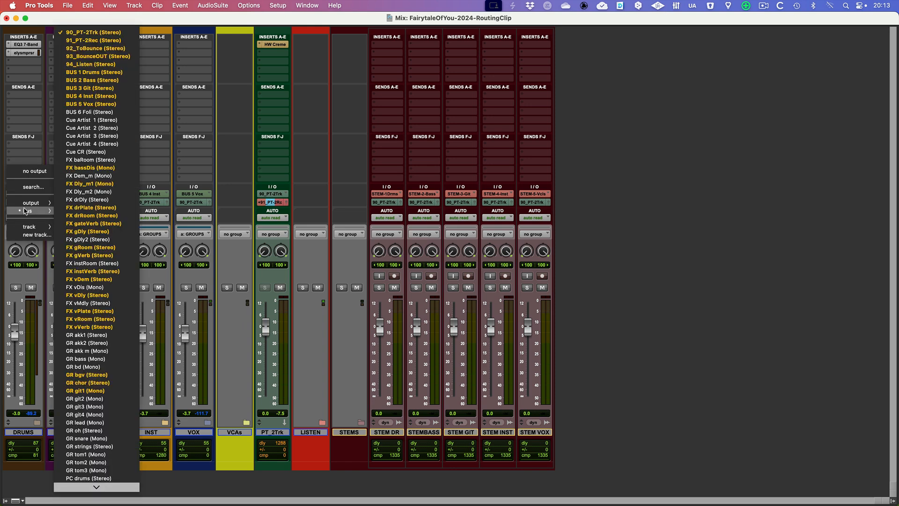
pyautogui.scroll(-5, 94, 302)
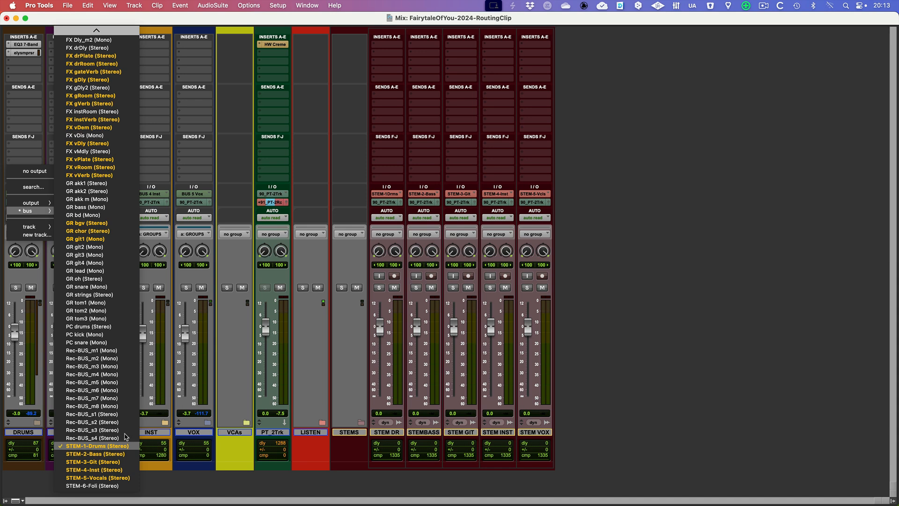
pyautogui.click(100, 446)
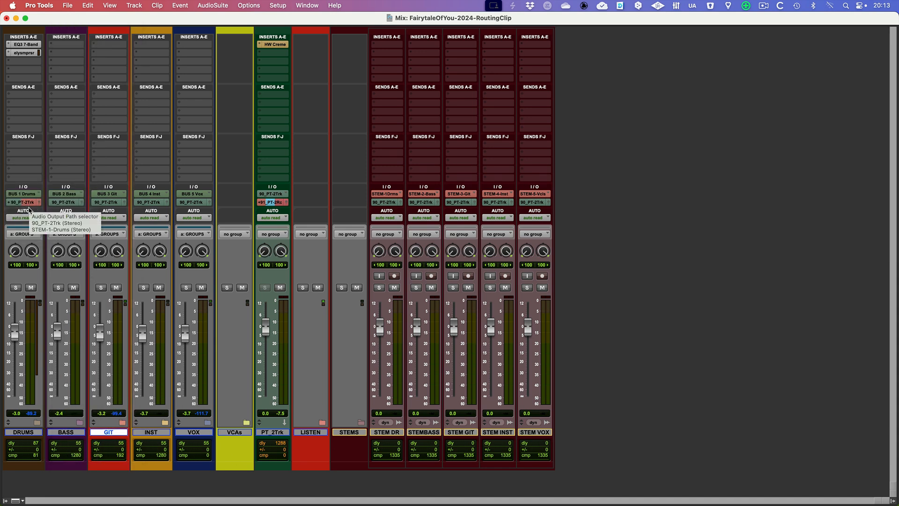
# Suspend the mix groups and set individual fader levels: DRUMS -9.1, GIT -10.2, INST -3.0 and VOX -7.0 dB
pyautogui.moveTo(16, 335); pyautogui.dragTo(16, 335)
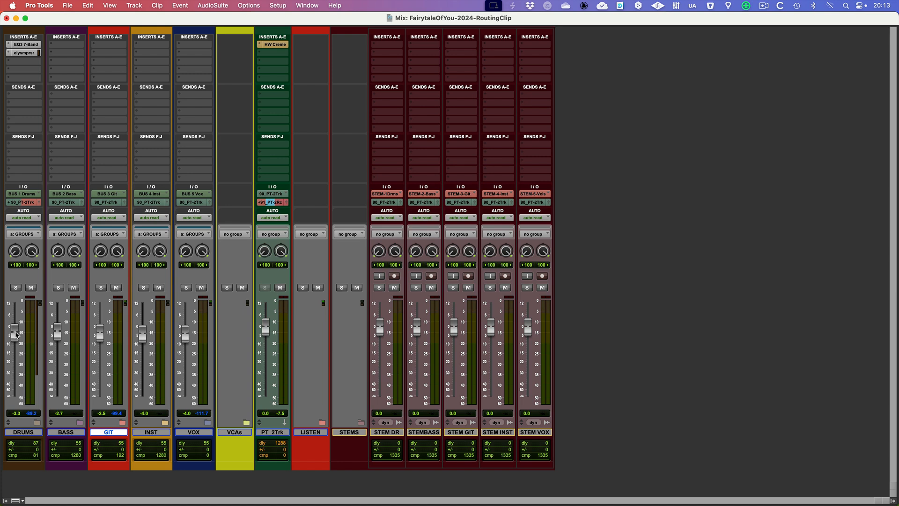
pyautogui.press('super+shift+g')
pyautogui.moveTo(15, 334); pyautogui.dragTo(15, 345)
pyautogui.moveTo(100, 333); pyautogui.dragTo(185, 340)
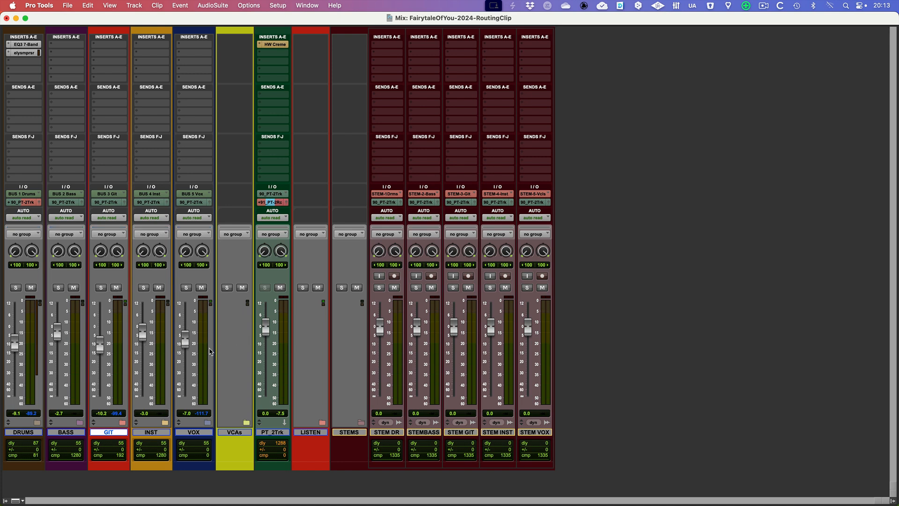
# Select all five stem tracks, and replace that selection with the five routing folders from DRUMS to VOX
pyautogui.click(388, 433)
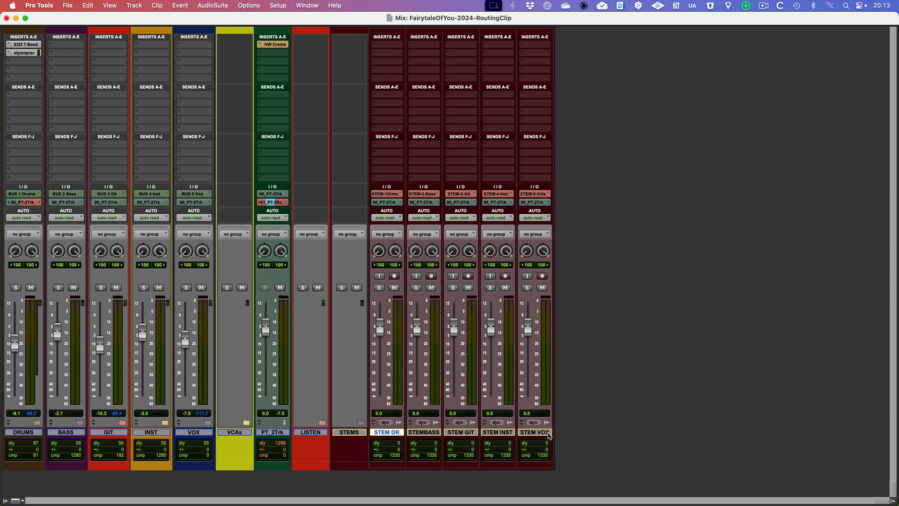
pyautogui.keyDown('shift'); pyautogui.click(548, 433); pyautogui.keyUp('shift')
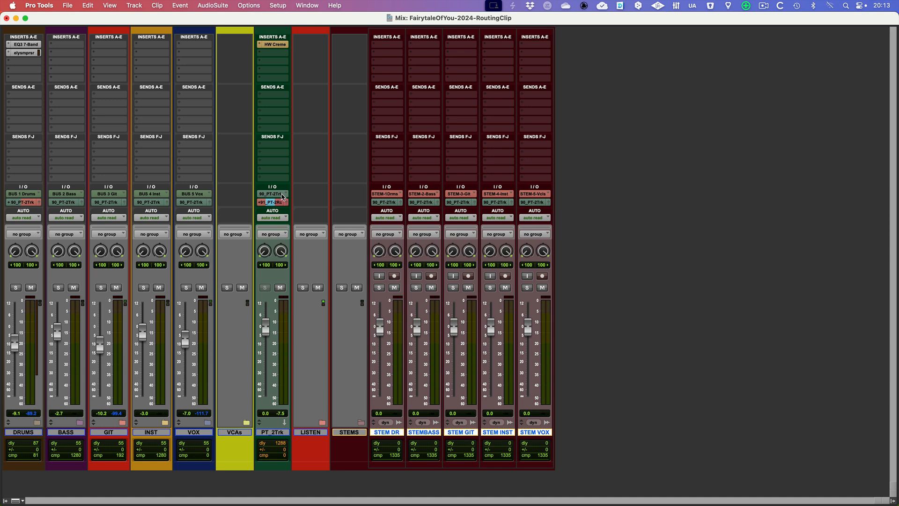
pyautogui.click(30, 432)
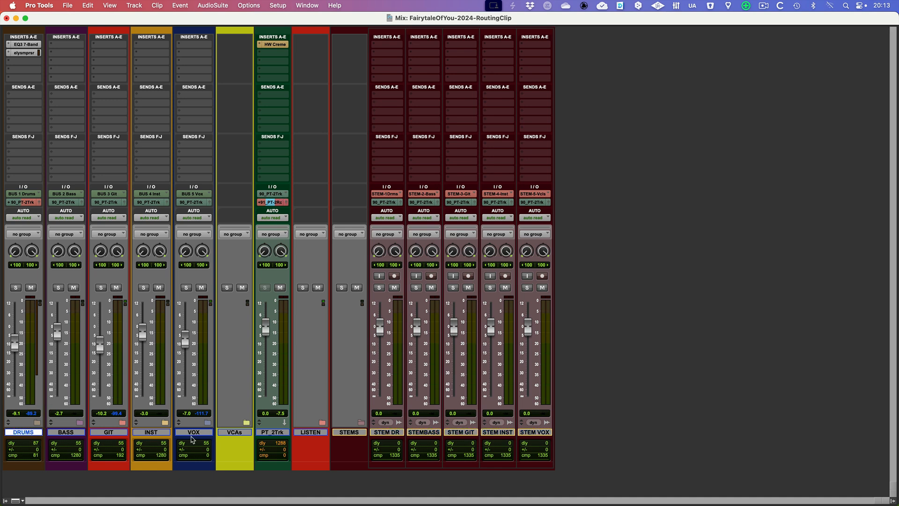
pyautogui.keyDown('shift'); pyautogui.click(195, 434); pyautogui.keyUp('shift')
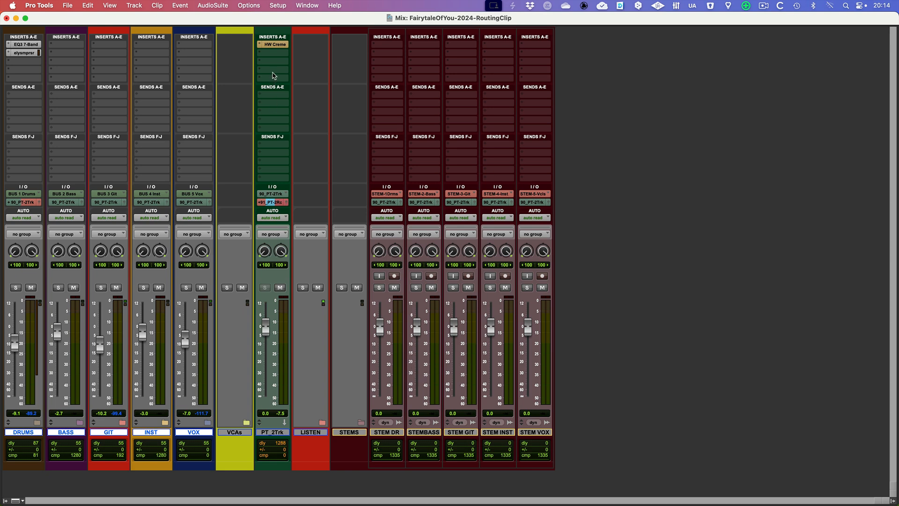
# Select the PT_2Trk track and set stem fader levels: STEMBASS -0.6, STEM GIT -0.4 and STEM VOX +0.7 dB
pyautogui.click(281, 434)
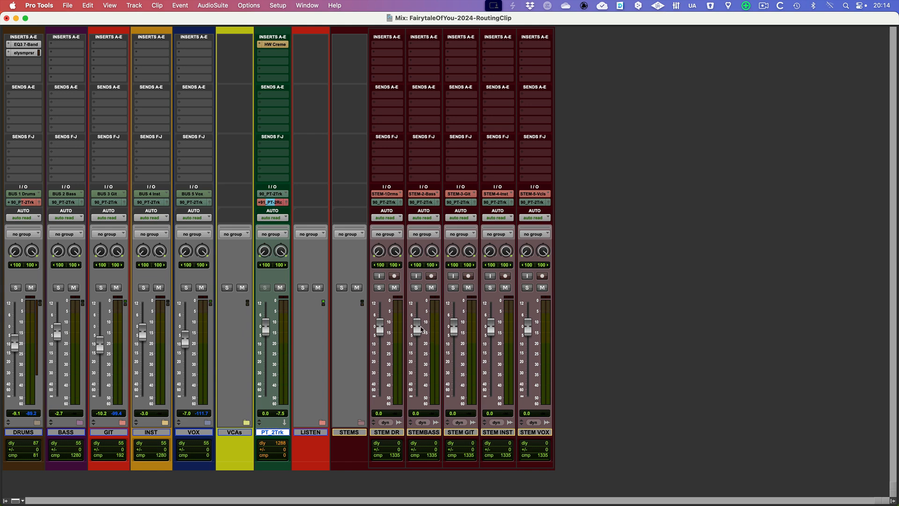
pyautogui.moveTo(420, 327); pyautogui.dragTo(456, 327)
pyautogui.moveTo(529, 329); pyautogui.dragTo(529, 326)
# Select the five stem tracks from STEM DR to STEM VOX, and narrow the selection to STEM DR, STEMBASS and STEM GIT
pyautogui.click(399, 433)
pyautogui.keyDown('shift'); pyautogui.click(535, 433); pyautogui.keyUp('shift')
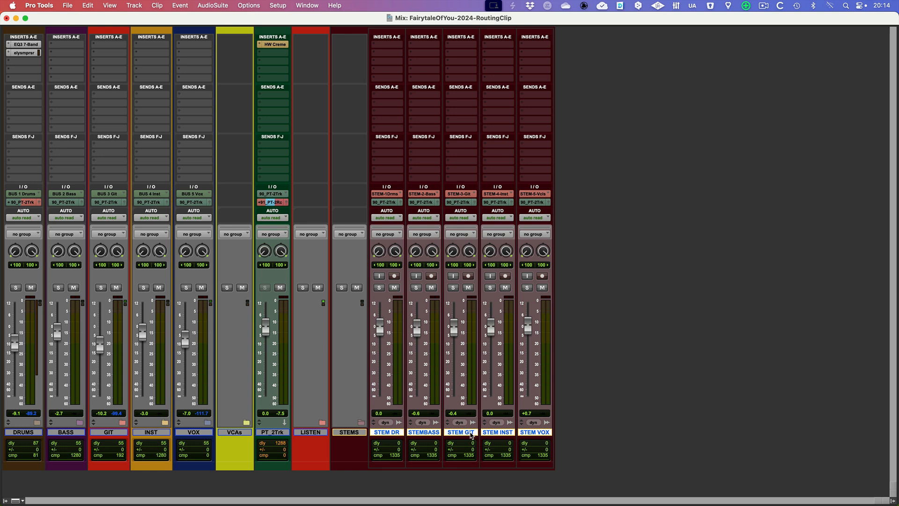
pyautogui.keyDown('super'); pyautogui.click(471, 434); pyautogui.keyUp('super')
pyautogui.keyDown('shift'); pyautogui.click(472, 433); pyautogui.keyUp('shift')
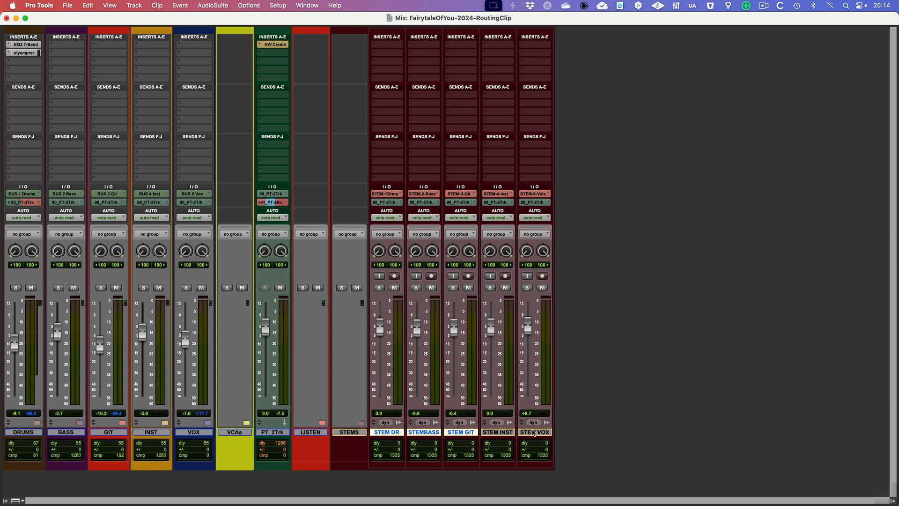
# Extend the stem selection through STEM VOX, and replace it with the routing folders from DRUMS to VOX
pyautogui.keyDown('shift'); pyautogui.click(533, 432); pyautogui.keyUp('shift')
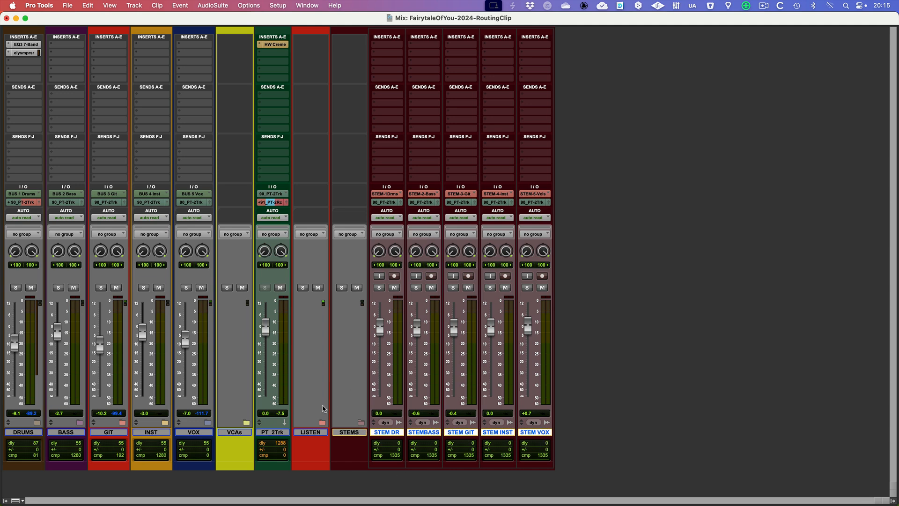
pyautogui.click(31, 437)
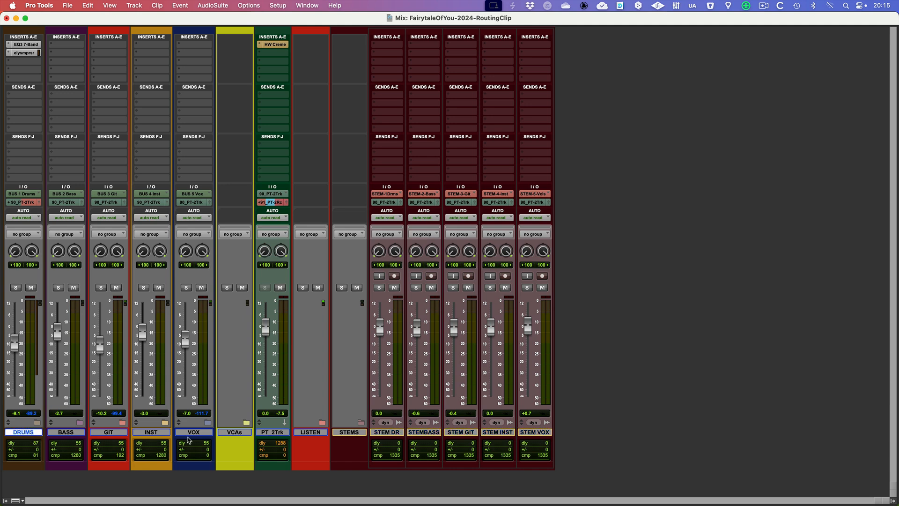
pyautogui.keyDown('shift'); pyautogui.click(190, 434); pyautogui.keyUp('shift')
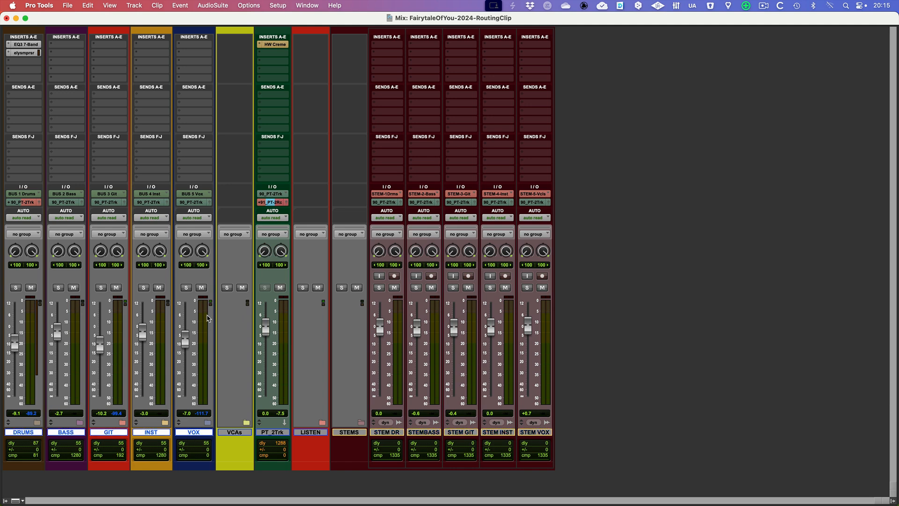